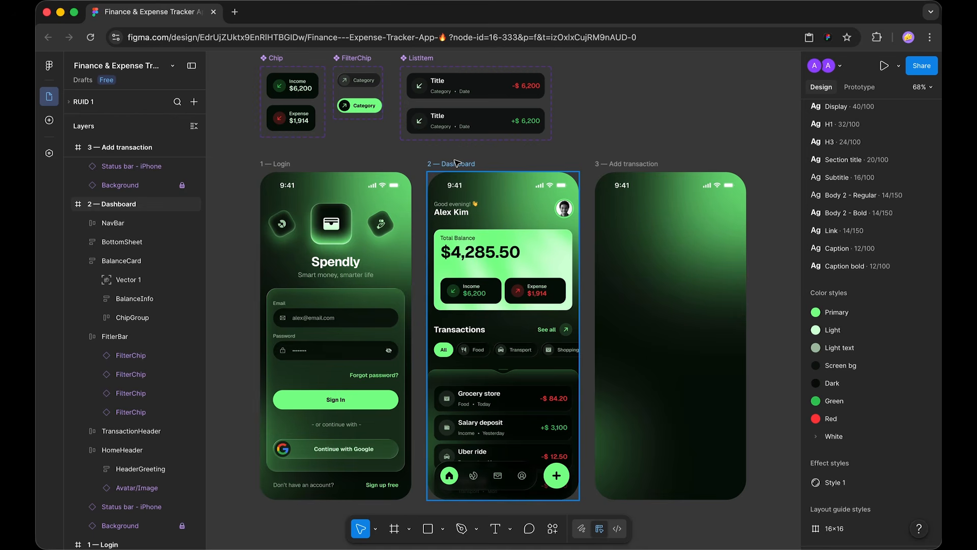
# - Copy the greeting and avatar header from the Dashboard screen into the Add transaction screen
pyautogui.click(651, 164)
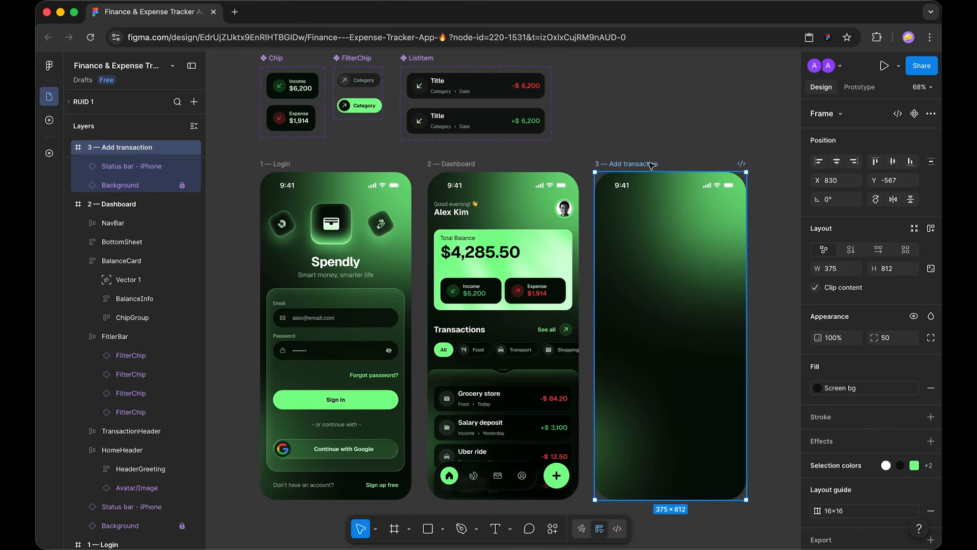
pyautogui.hotkey('shift', '2')
pyautogui.click(652, 166)
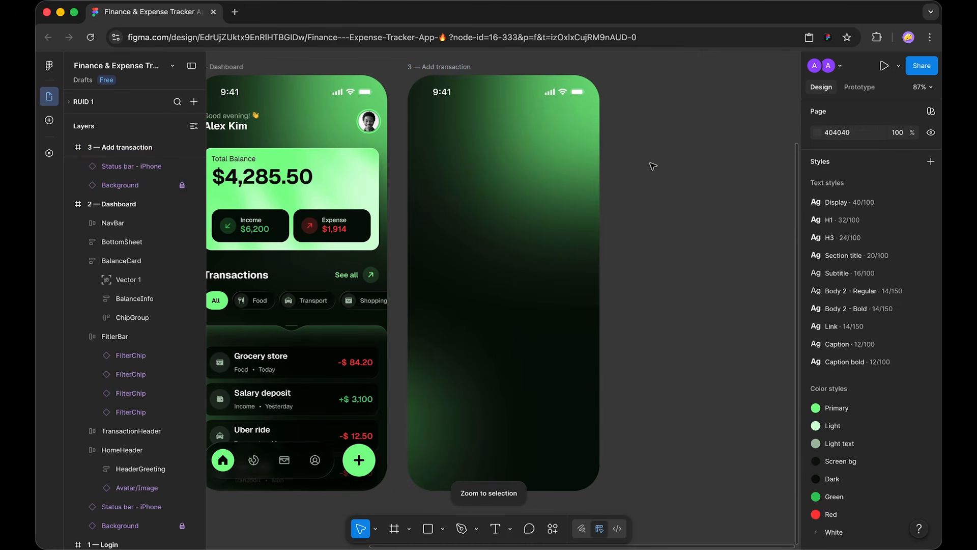
pyautogui.click(371, 128)
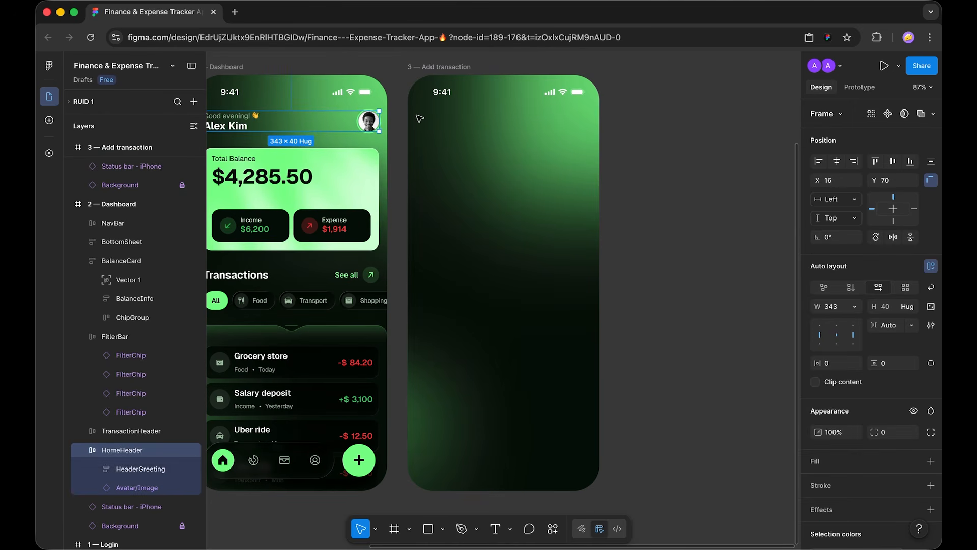
pyautogui.click(456, 67)
pyautogui.hotkey('ctrl', 'v')
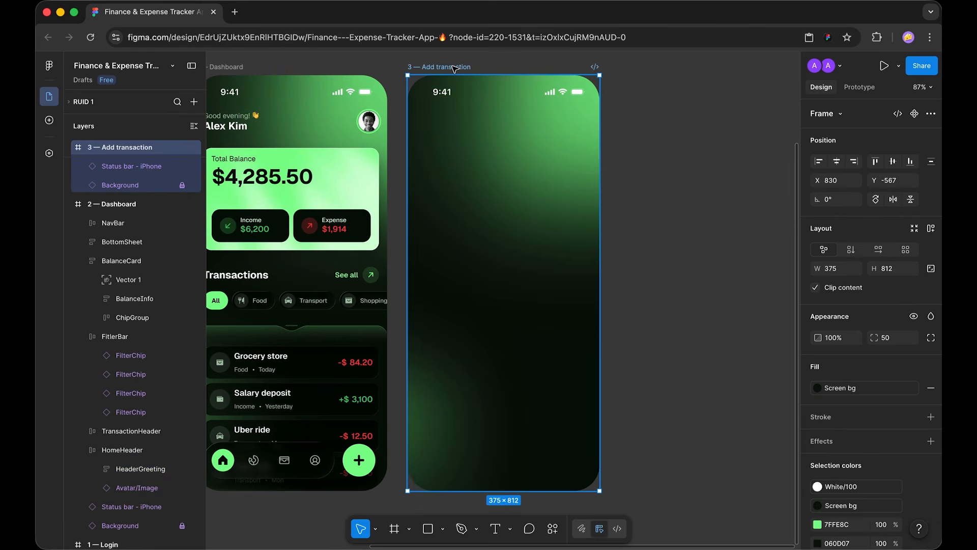
# - Reorder the copied header so the avatar comes before the greeting, and align its contents to the left centre
pyautogui.click(670, 146)
pyautogui.keyDown('super'); pyautogui.click(575, 120); pyautogui.keyUp('super')
pyautogui.press('Left')
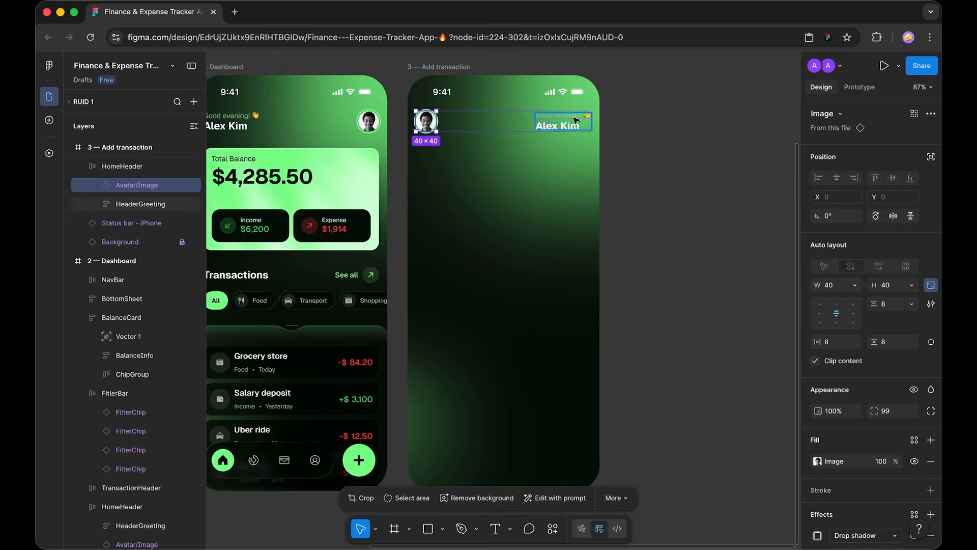
pyautogui.click(666, 125)
pyautogui.click(586, 125)
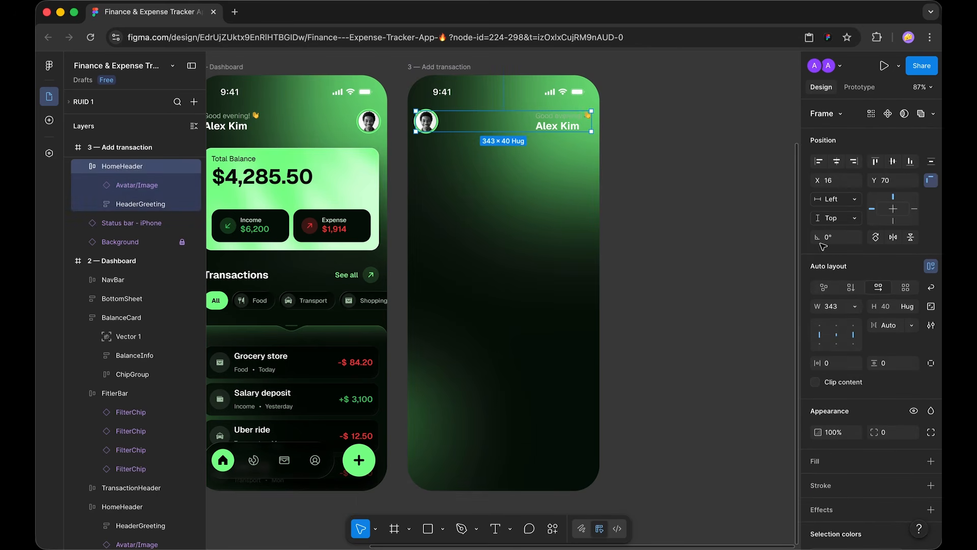
pyautogui.click(824, 336)
pyautogui.click(758, 214)
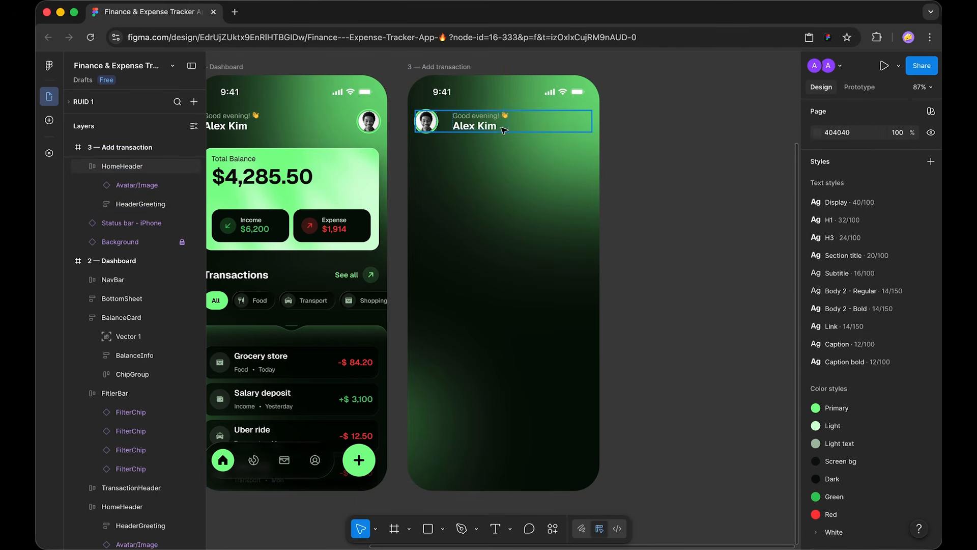
# - Ungroup the greeting block in the copied header and delete its "Good evening!" line
pyautogui.doubleClick(483, 123)
pyautogui.press('super+shift+g')
pyautogui.click(643, 131)
pyautogui.doubleClick(488, 124)
pyautogui.press('Delete')
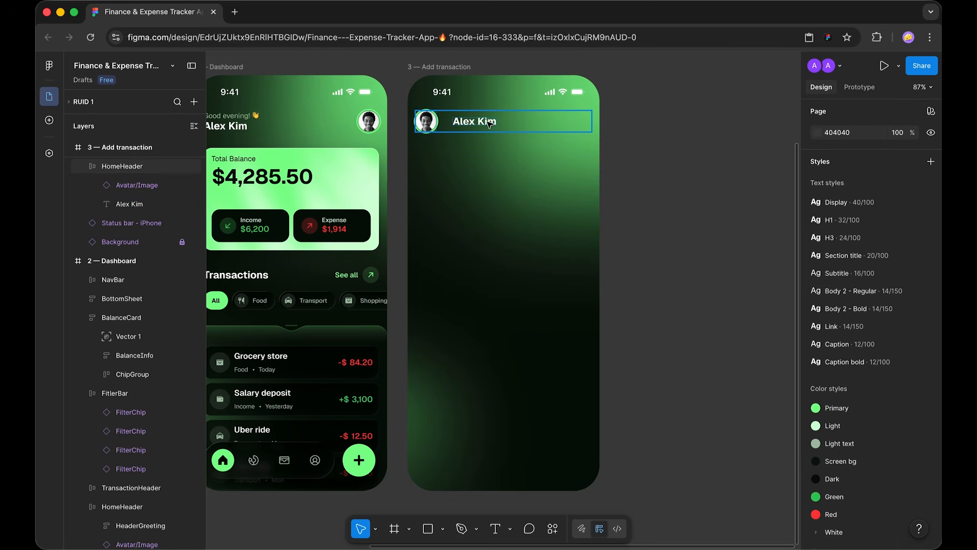
# - Change the remaining name text in the header to "Add Transaction"
pyautogui.doubleClick(473, 124)
pyautogui.write('Add Transaction')
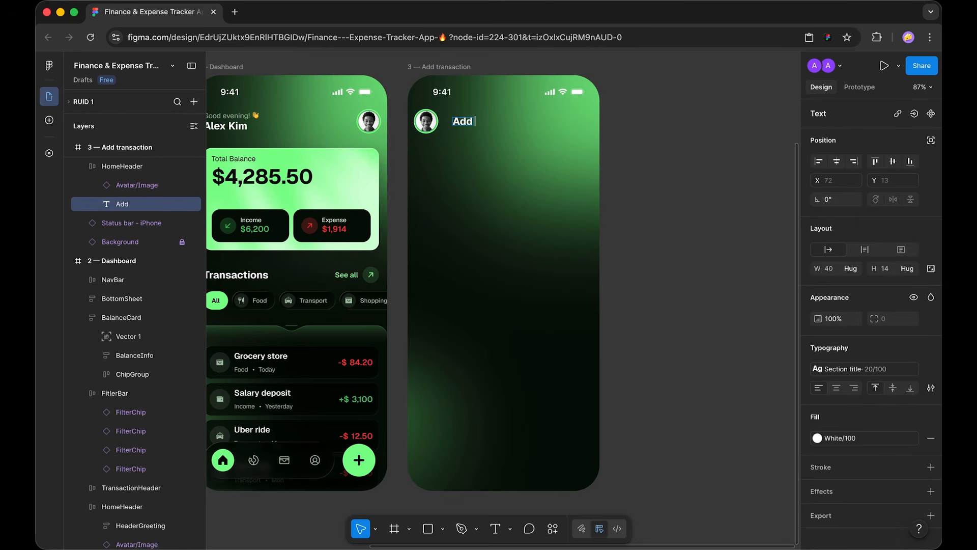
pyautogui.press('Escape')
pyautogui.click(626, 120)
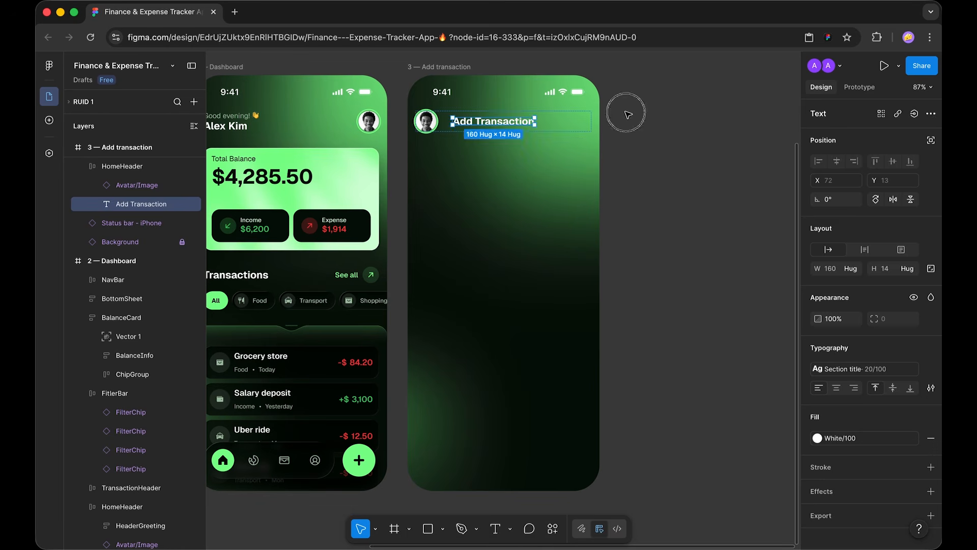
# - Make the "Add Transaction" title fill the header's remaining width and centre its text
pyautogui.click(506, 122)
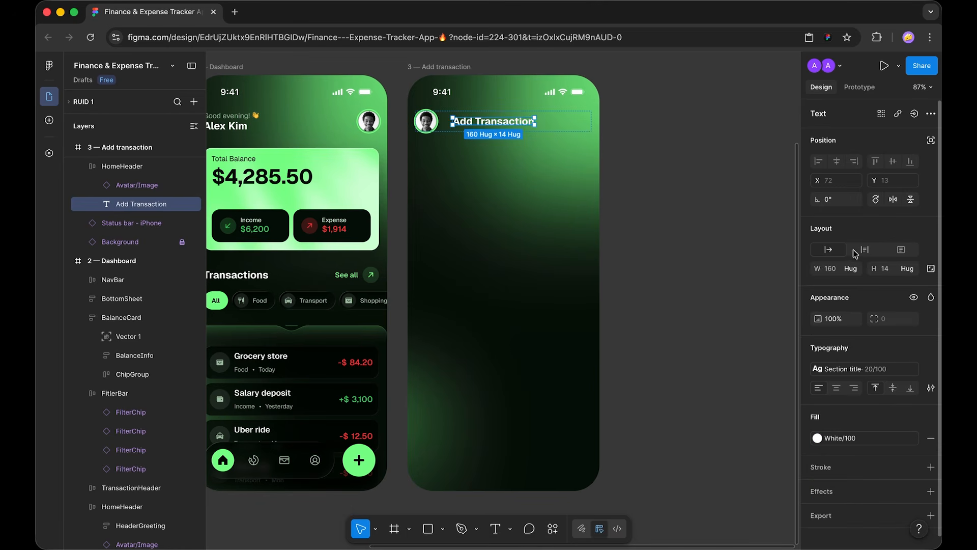
pyautogui.click(850, 269)
pyautogui.click(791, 282)
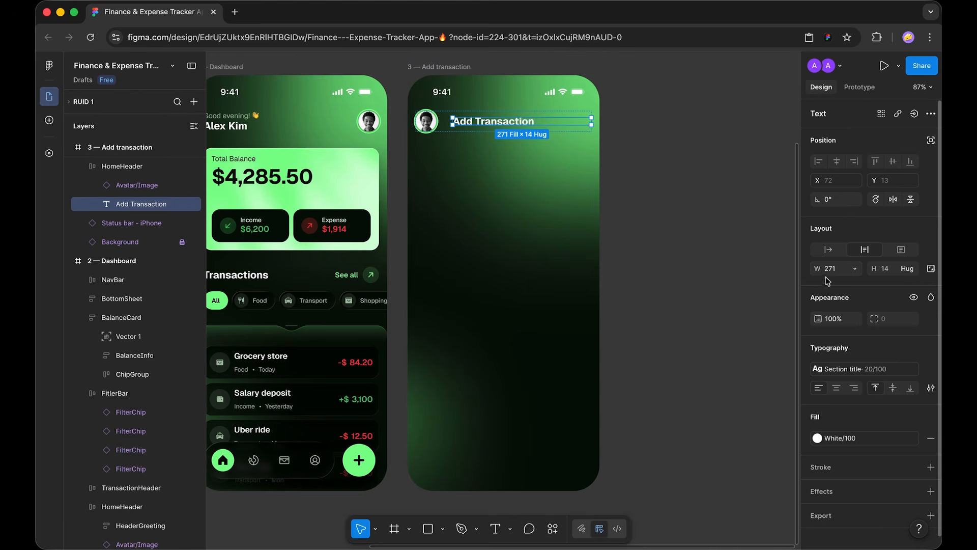
pyautogui.click(837, 389)
pyautogui.click(684, 184)
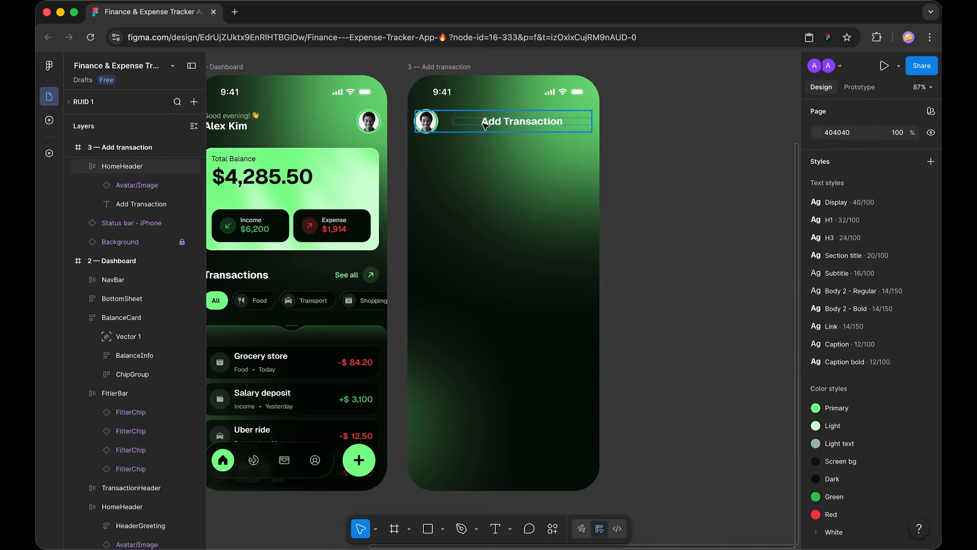
# - Set the gap between the items in the Add transaction header to 0
pyautogui.click(486, 126)
pyautogui.click(885, 327)
pyautogui.write('0')
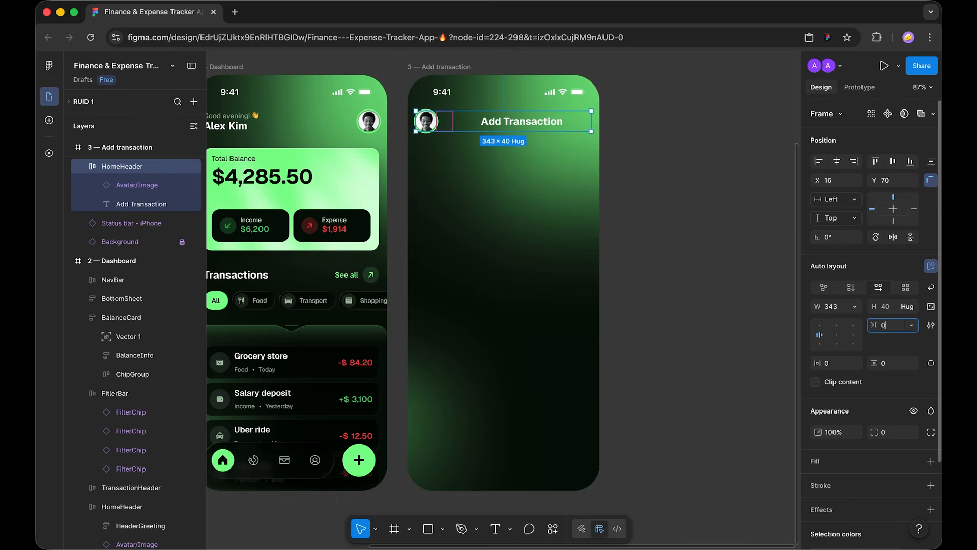
pyautogui.press('Return')
pyautogui.click(682, 108)
pyautogui.scroll(-1, 682, 107)
pyautogui.scroll(1, 683, 108)
pyautogui.moveTo(648, 102); pyautogui.dragTo(730, 147)
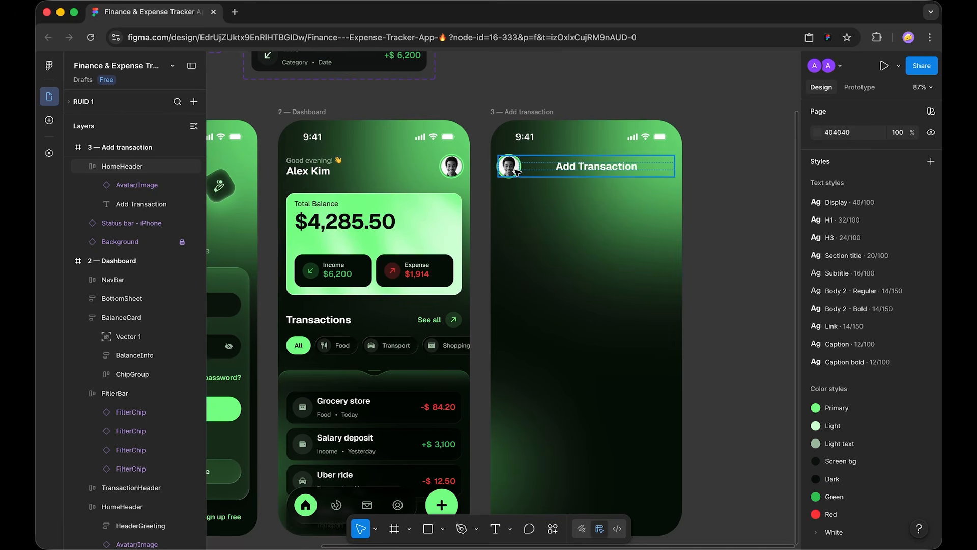
# - Copy the Transport filter chip into the Add transaction screen and place it below the header title
pyautogui.doubleClick(391, 347)
pyautogui.hotkey('ctrl', 'c')
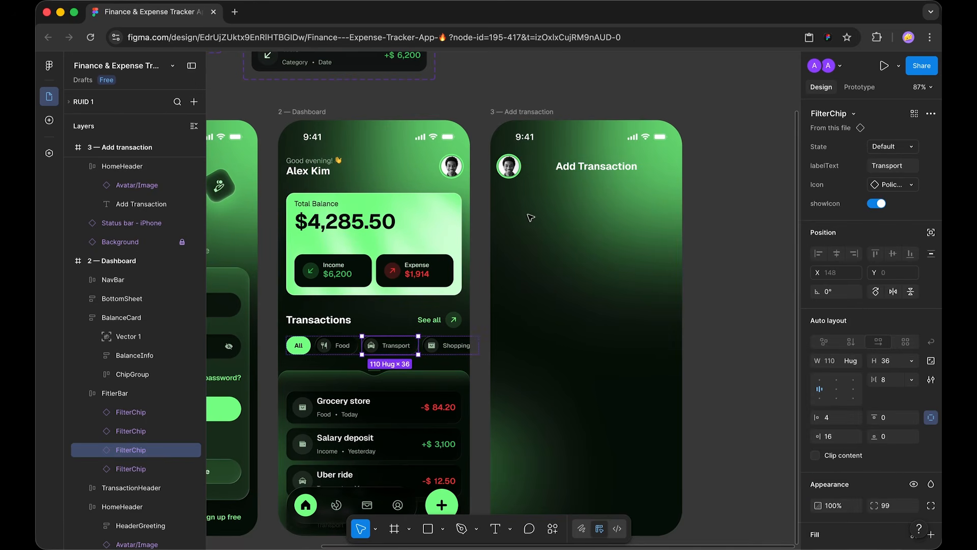
pyautogui.click(522, 111)
pyautogui.hotkey('ctrl', 'v')
pyautogui.moveTo(601, 132); pyautogui.dragTo(595, 217)
pyautogui.scroll(3, 595, 217)
pyautogui.rightClick(606, 227)
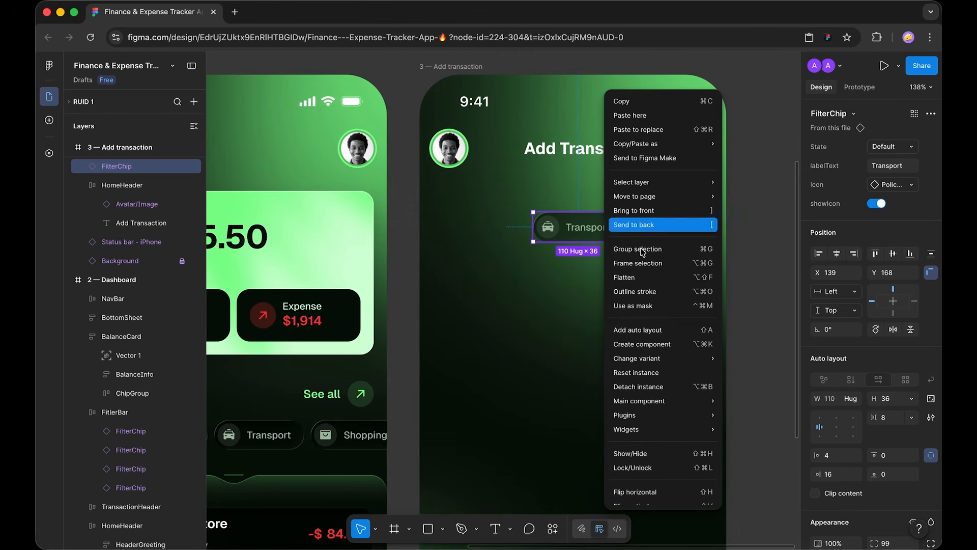
pyautogui.click(660, 388)
pyautogui.click(758, 272)
pyautogui.doubleClick(586, 227)
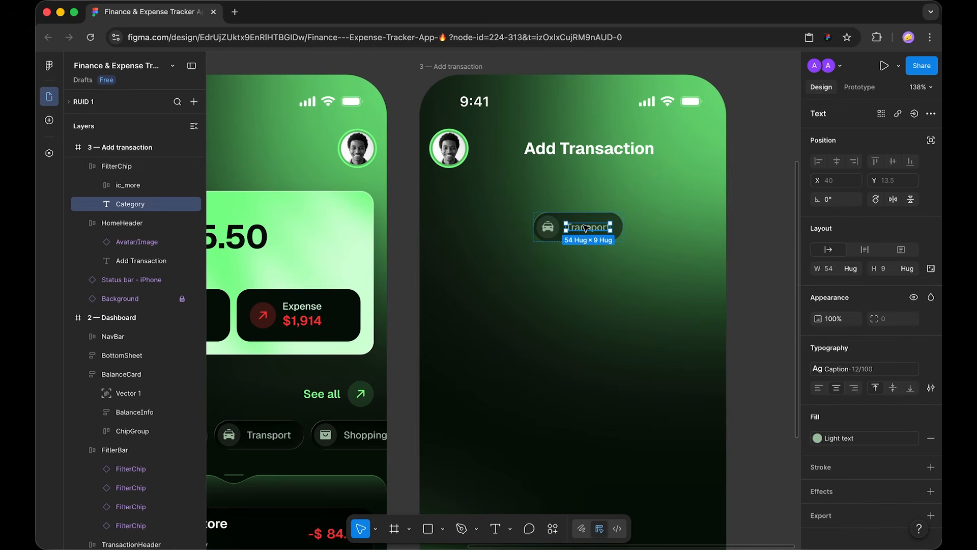
pyautogui.press('Delete')
pyautogui.hotkey('ctrl', 'z')
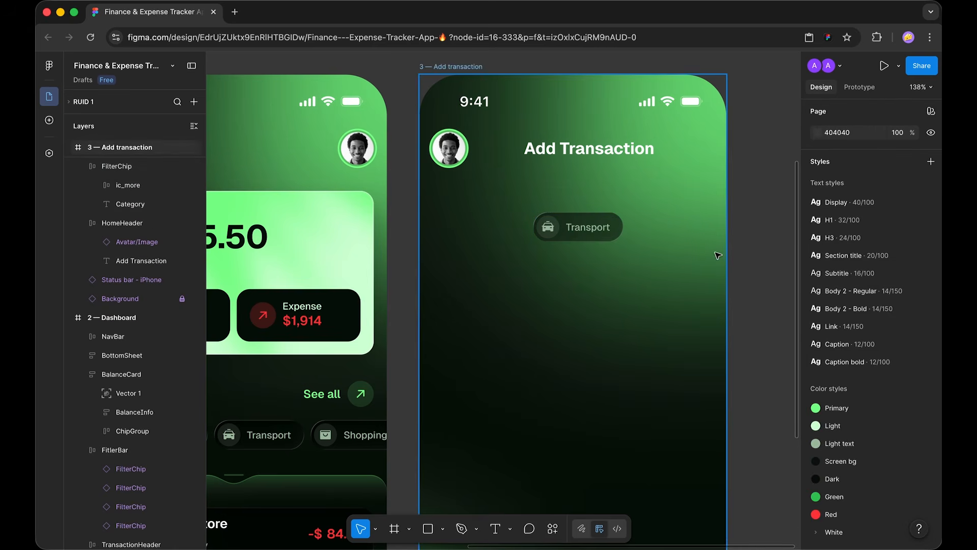
pyautogui.hotkey('ctrl', 'z')
pyautogui.click(765, 234)
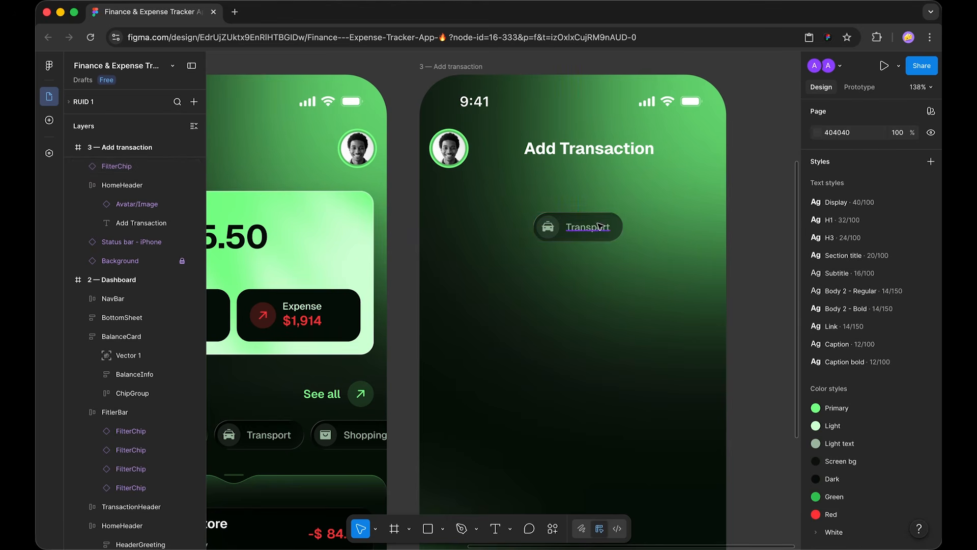
# - Hide the "Transport" label inside the pasted filter chip so only its icon remains
pyautogui.keyDown('super'); pyautogui.click(595, 229); pyautogui.keyUp('super')
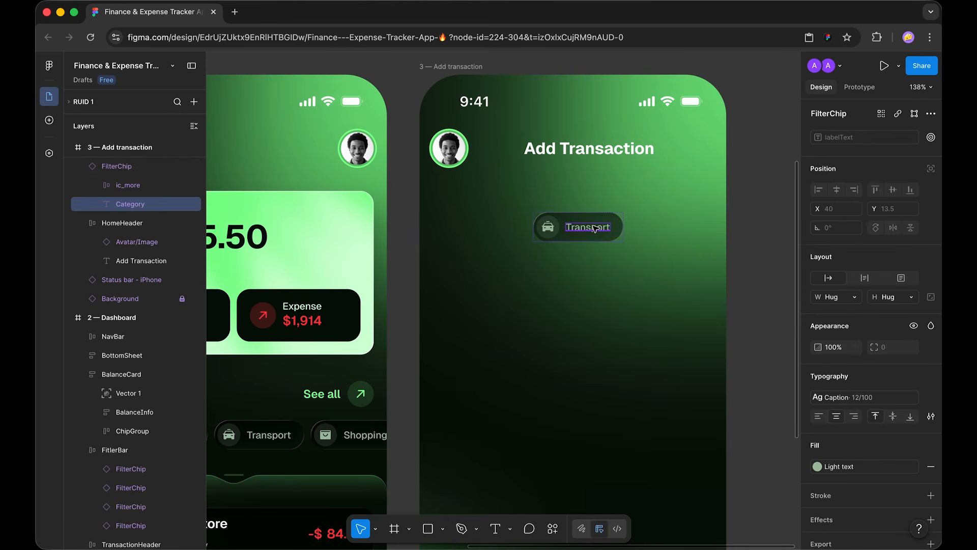
pyautogui.press('super+shift+h')
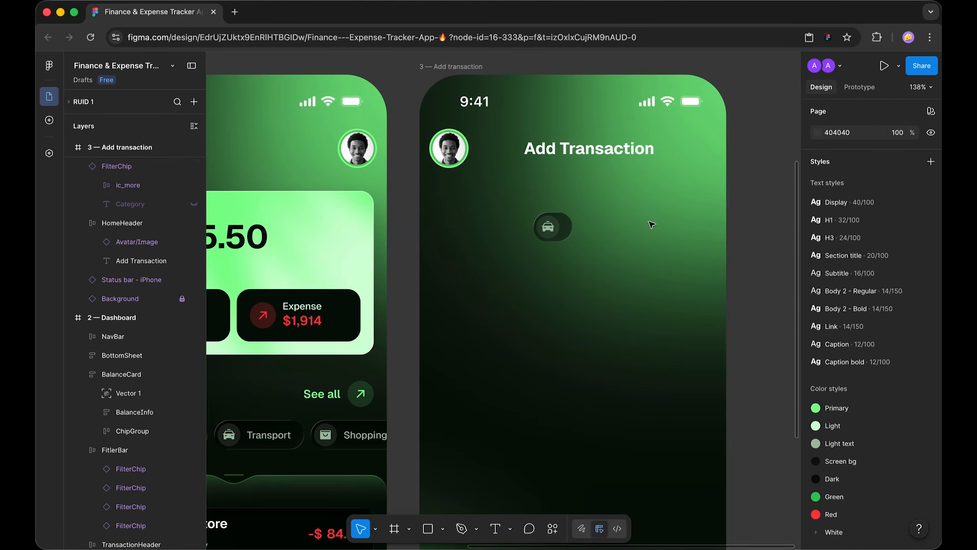
pyautogui.click(565, 227)
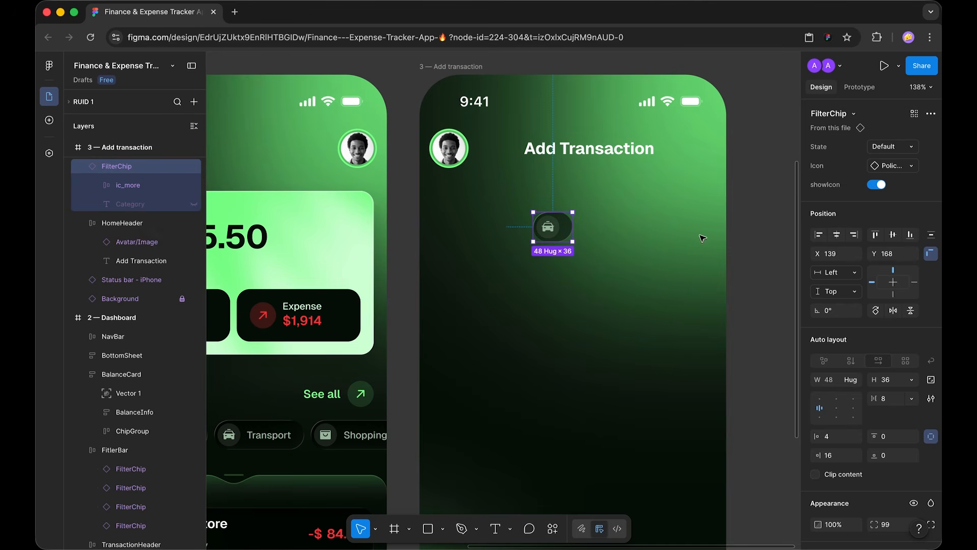
pyautogui.click(771, 236)
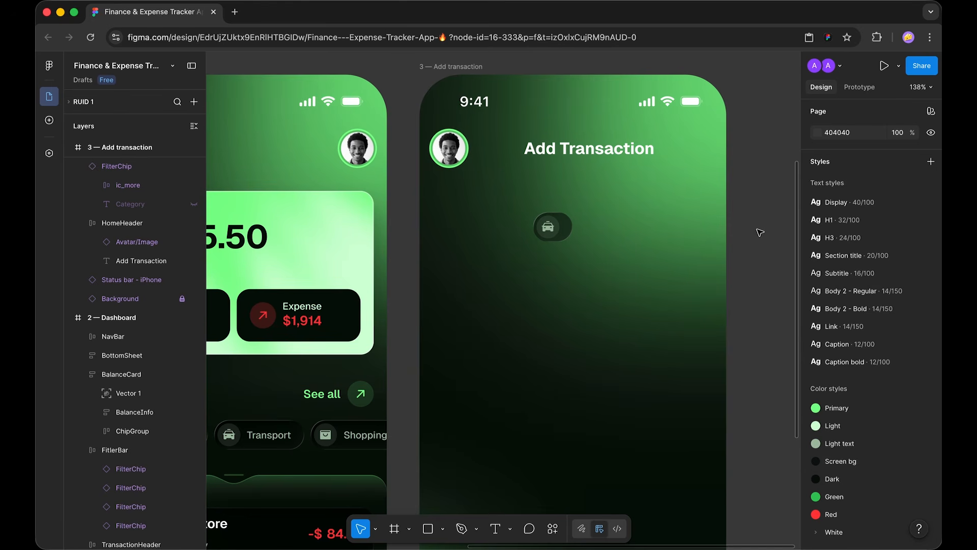
# - Set the right padding of the icon-only chip to 4
pyautogui.click(549, 238)
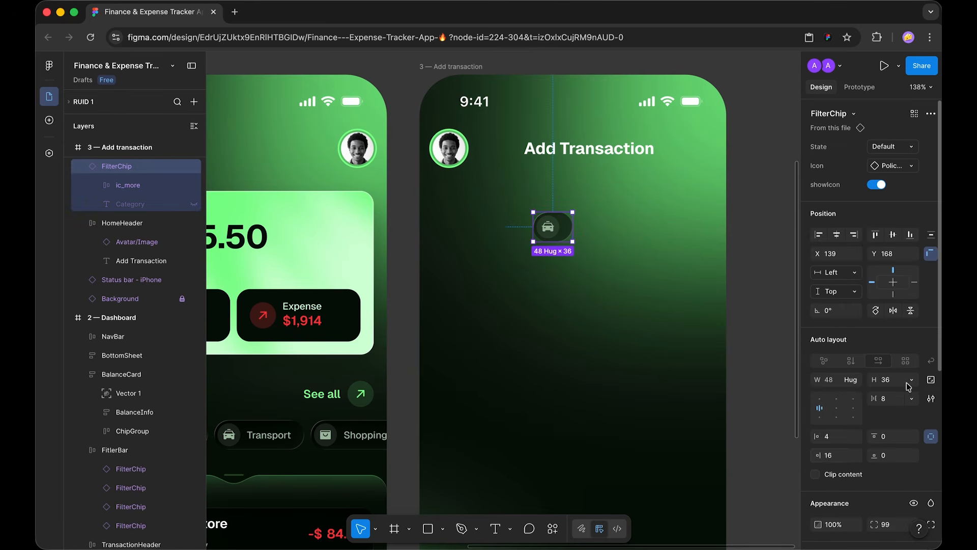
pyautogui.click(831, 460)
pyautogui.write('4')
pyautogui.press('Return')
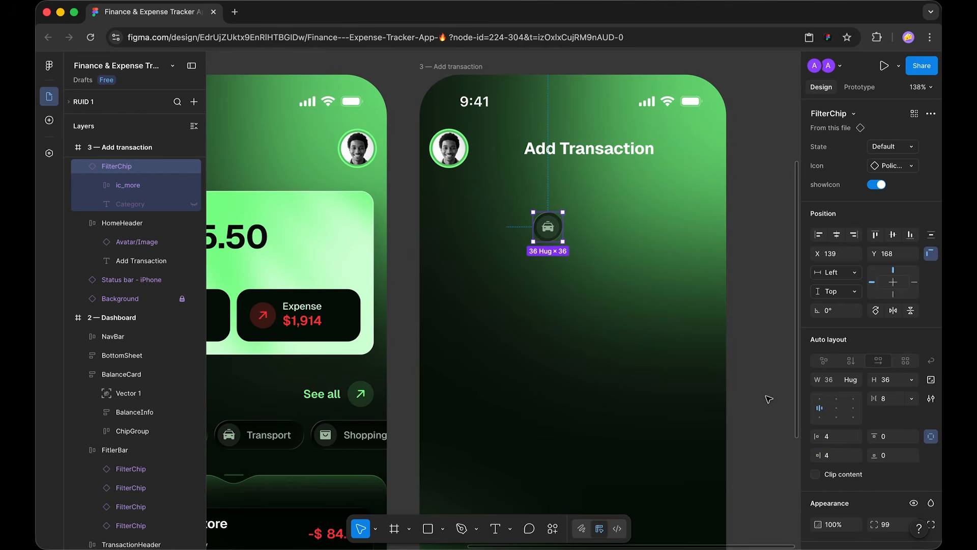
pyautogui.click(771, 325)
# - Lock the icon chip's aspect ratio, resize it to 40 × 40, and centre its contents
pyautogui.scroll(5, 451, 233)
pyautogui.click(653, 219)
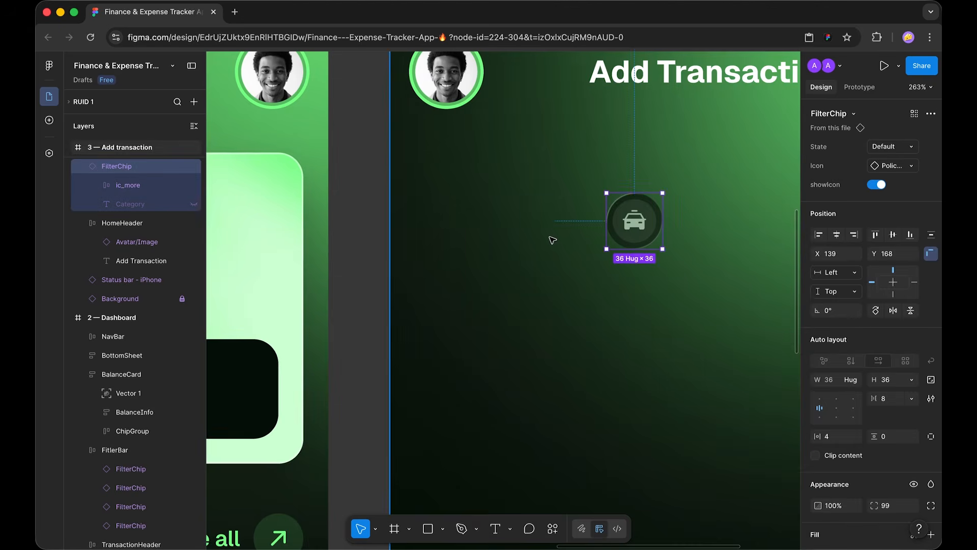
pyautogui.scroll(-5, 551, 239)
pyautogui.click(931, 380)
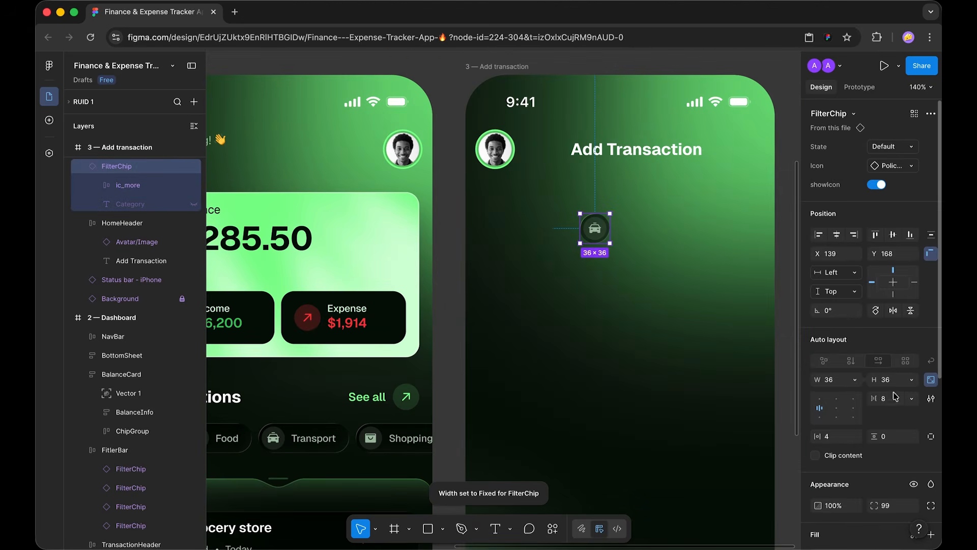
pyautogui.write('40')
pyautogui.press('Return')
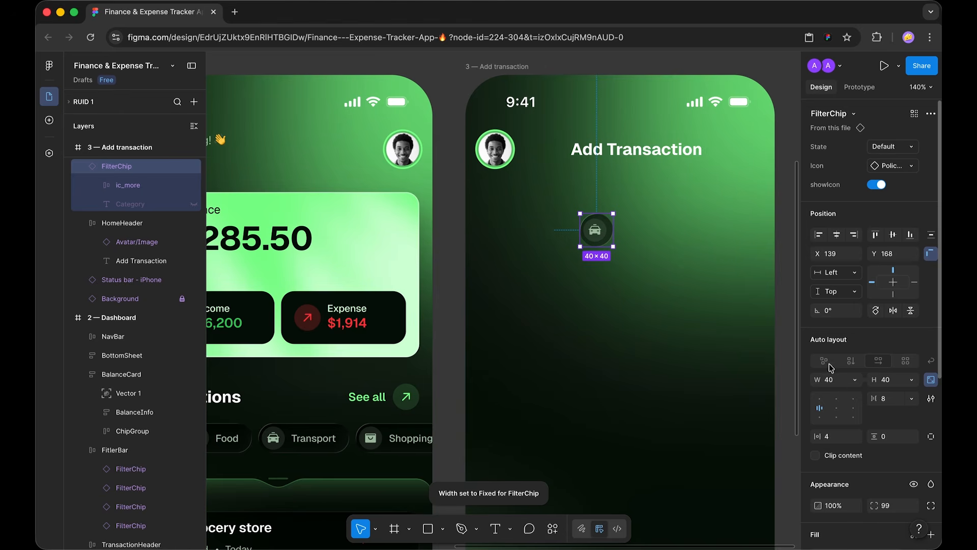
pyautogui.click(837, 408)
pyautogui.scroll(5, 650, 252)
pyautogui.scroll(3, 650, 252)
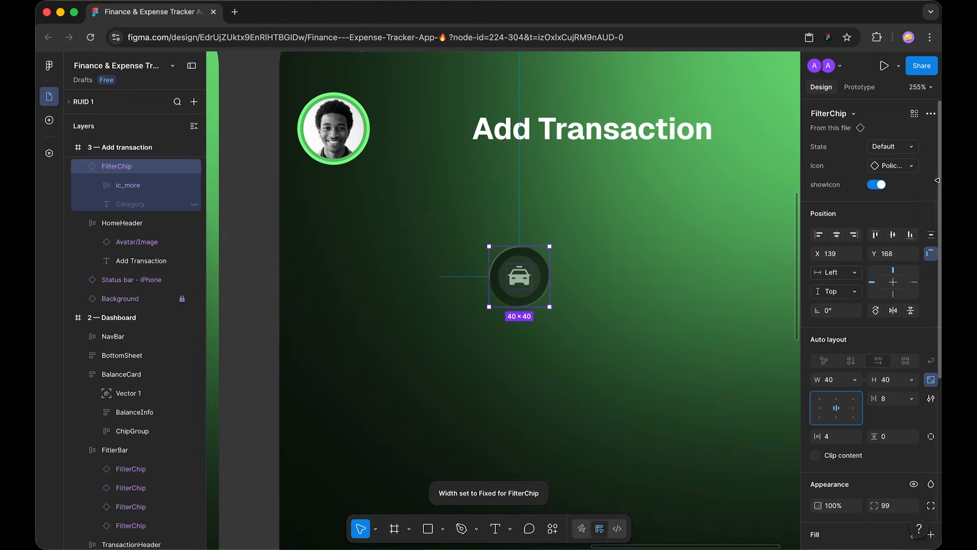
# - Swap the chip's car icon for the left chevron from the file's Icons set
pyautogui.click(893, 166)
pyautogui.scroll(5, 865, 305)
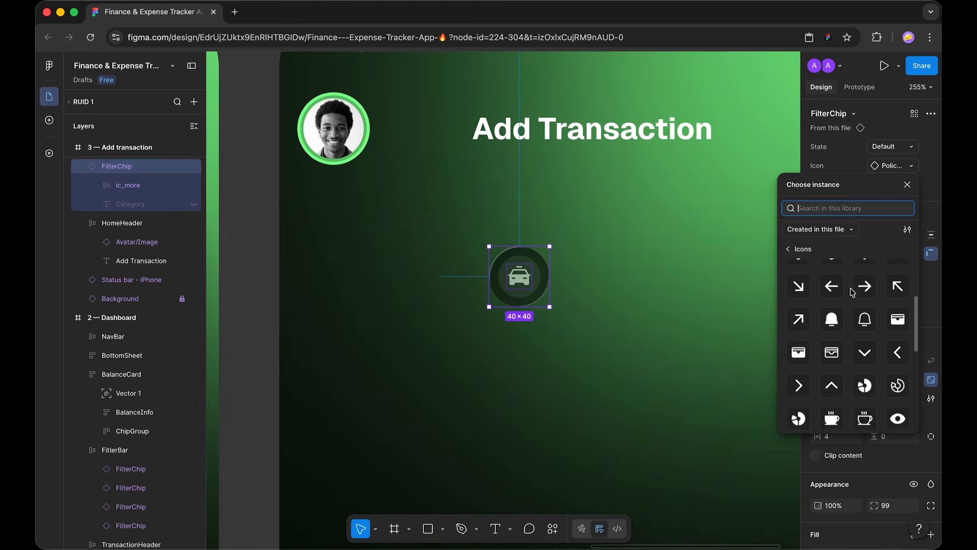
pyautogui.scroll(-1, 884, 326)
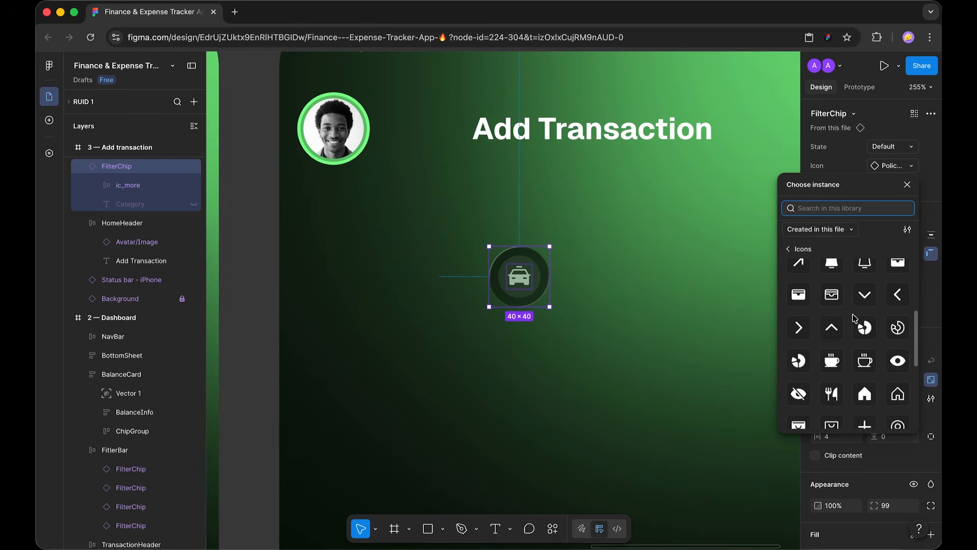
pyautogui.click(896, 294)
pyautogui.scroll(-5, 590, 324)
pyautogui.click(592, 324)
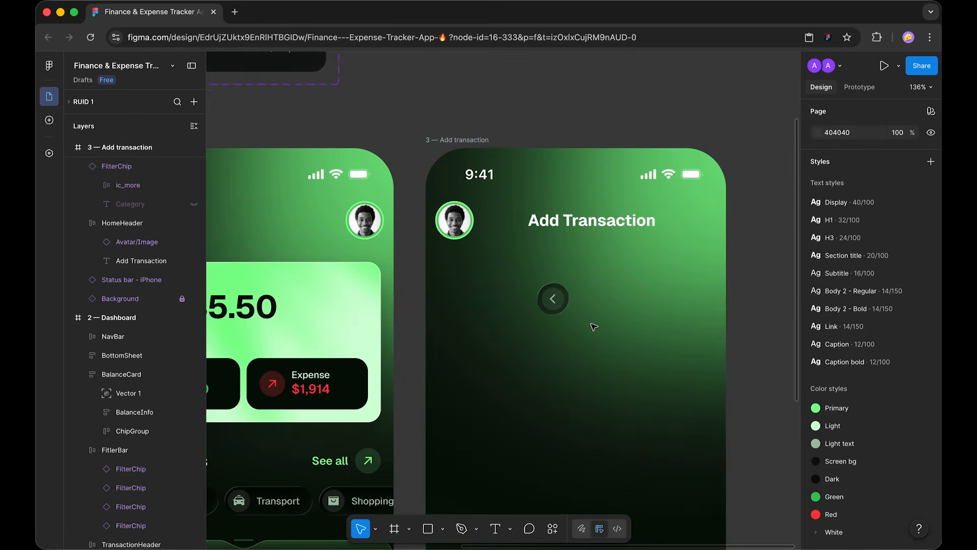
# - Remove the A3BFA5 fill from the inner container around the chip's chevron icon
pyautogui.click(561, 304)
pyautogui.scroll(-3, 896, 305)
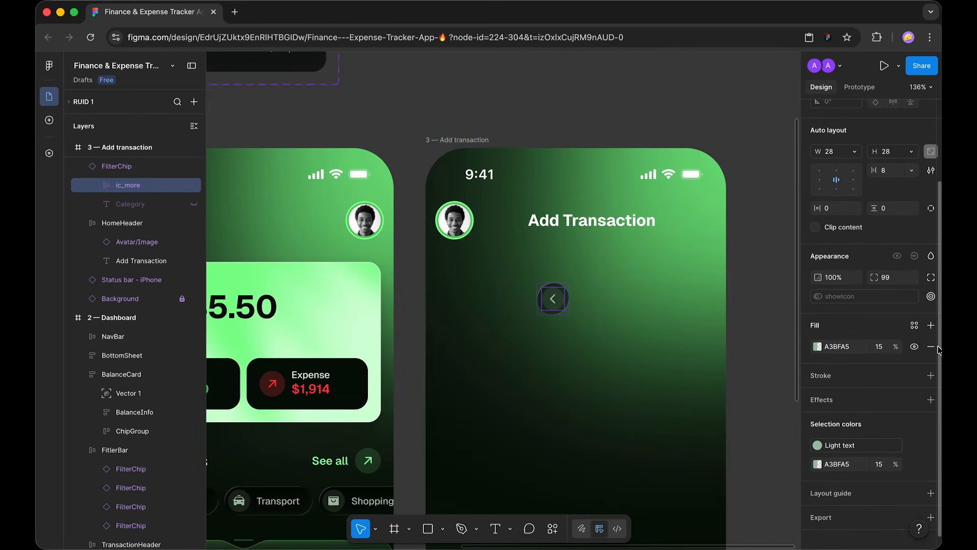
pyautogui.click(931, 350)
pyautogui.click(767, 312)
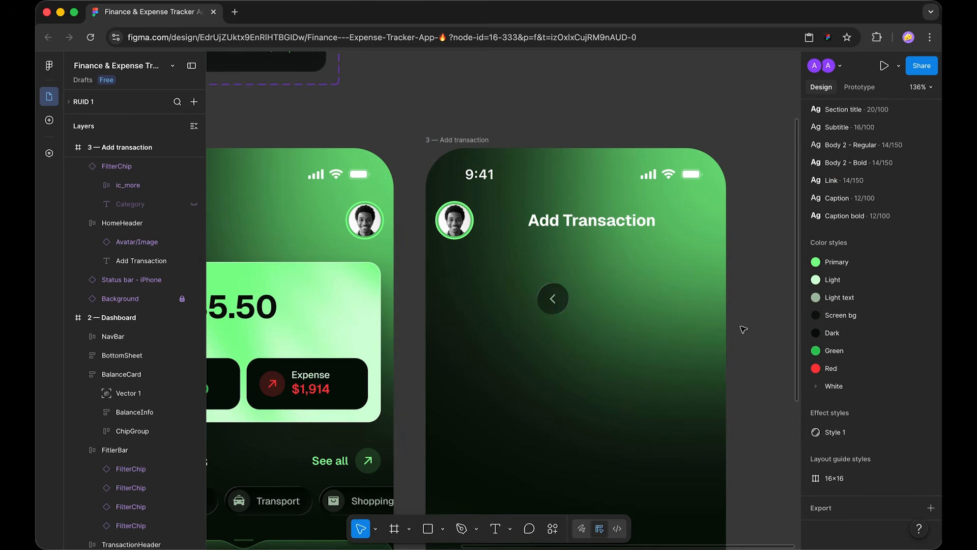
# - Rename the round chevron chip to "Button/Back" and detach it from its original component
pyautogui.click(552, 303)
pyautogui.press('super+r')
pyautogui.write('Button/Back')
pyautogui.press('Return')
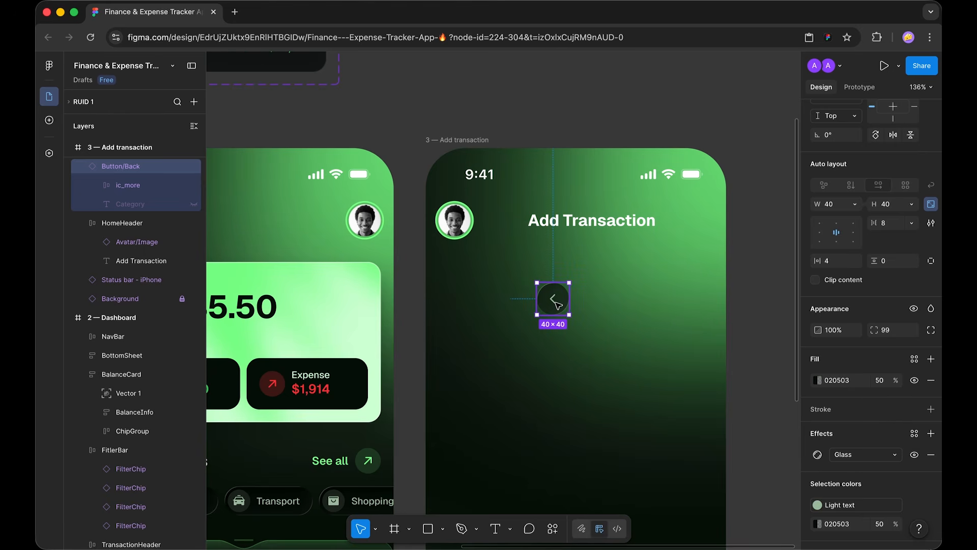
pyautogui.press('super+alt+b')
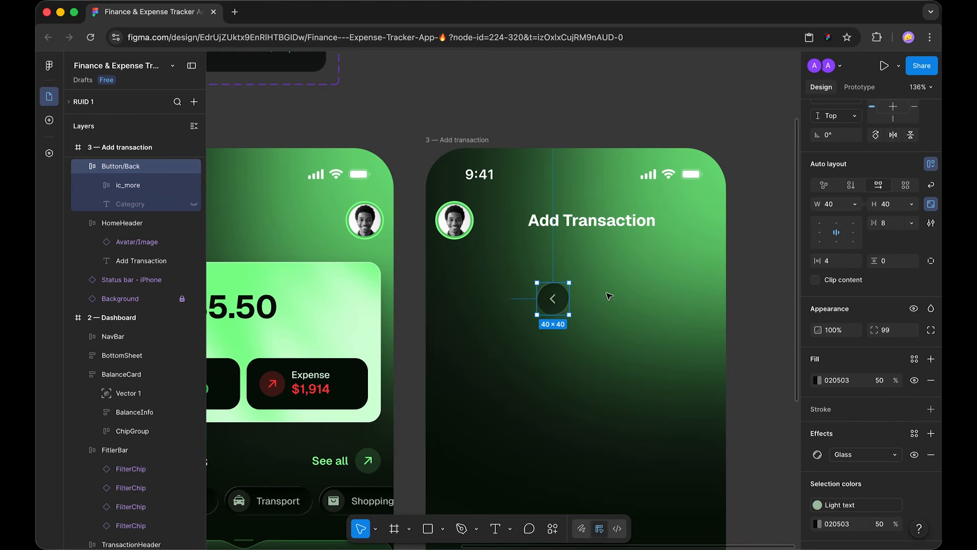
# - Turn the detached Button/Back frame into a component and duplicate it to get an instance
pyautogui.click(725, 277)
pyautogui.click(548, 311)
pyautogui.press('super+alt+k')
pyautogui.press('super+d')
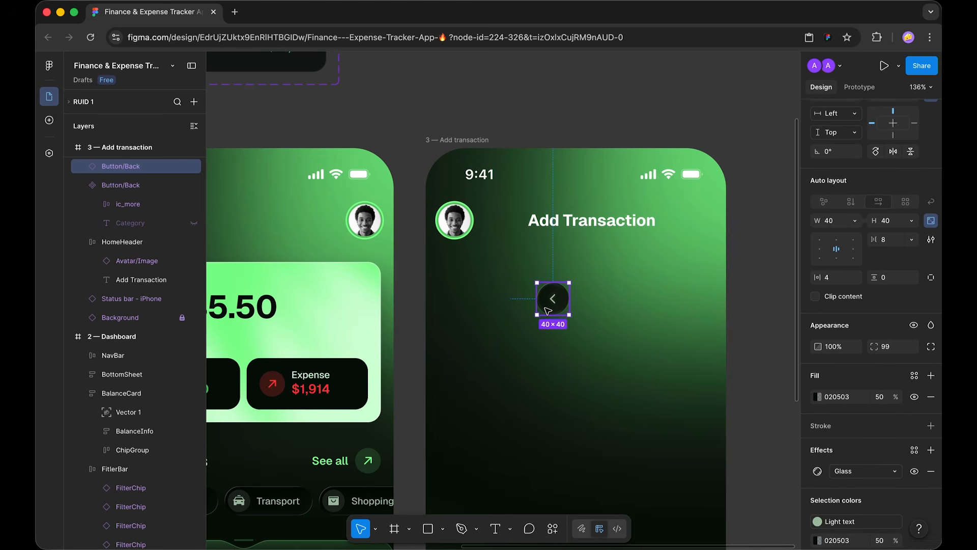
# - Move the main Button/Back component out of the Add transaction frame onto the empty canvas above it
pyautogui.press('Tab')
pyautogui.press('super+x')
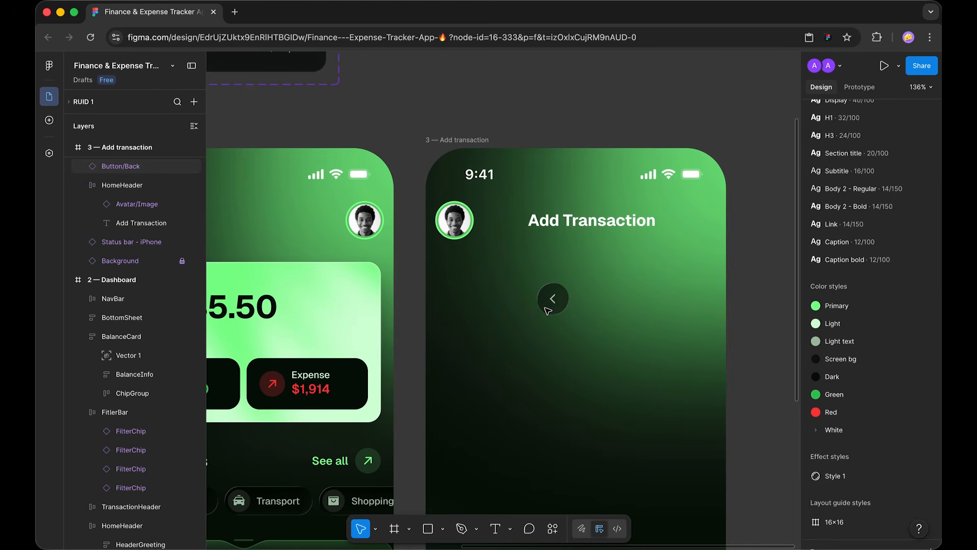
pyautogui.scroll(-2, 548, 310)
pyautogui.rightClick(512, 136)
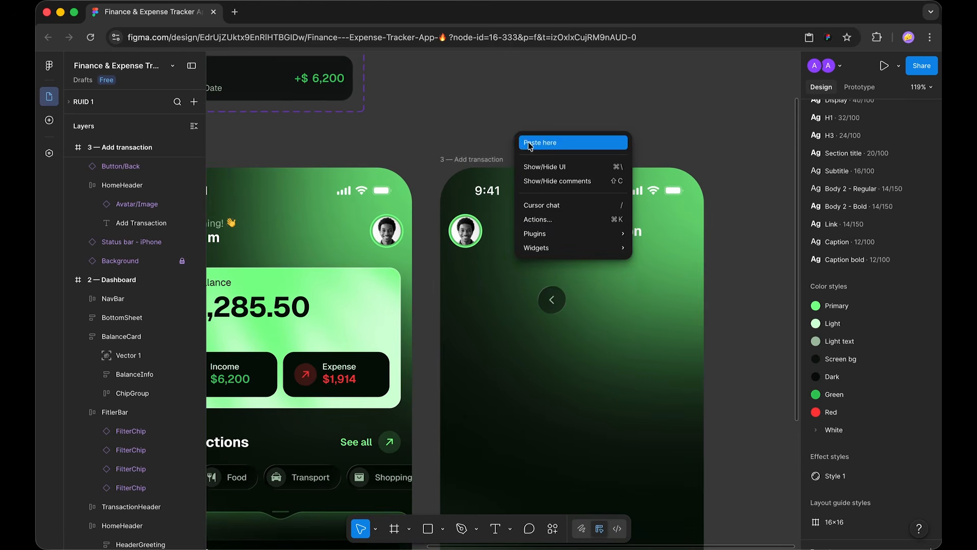
pyautogui.click(543, 144)
pyautogui.moveTo(527, 149); pyautogui.dragTo(449, 98)
pyautogui.click(511, 379)
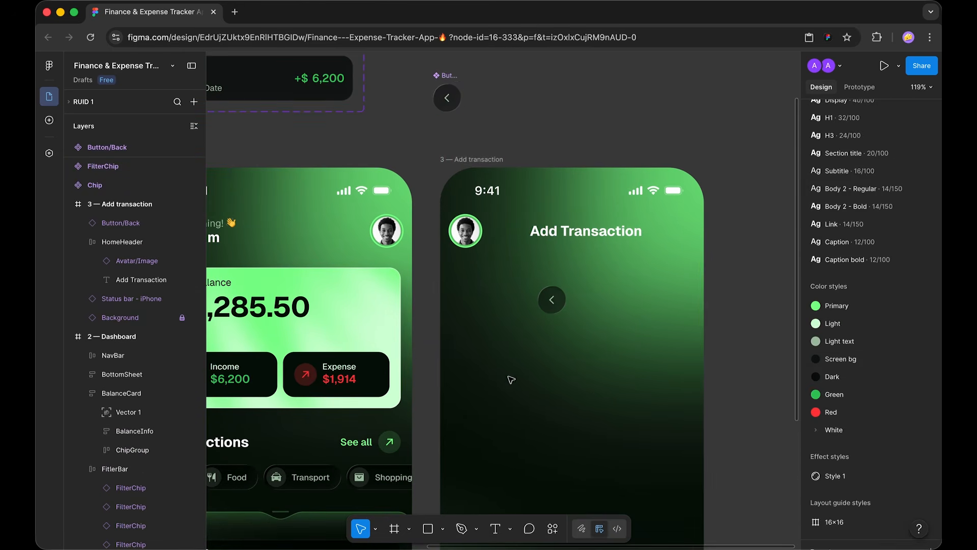
# - Replace the avatar in the Add Transaction header with the loose Button/Back instance
pyautogui.click(552, 299)
pyautogui.press('Delete')
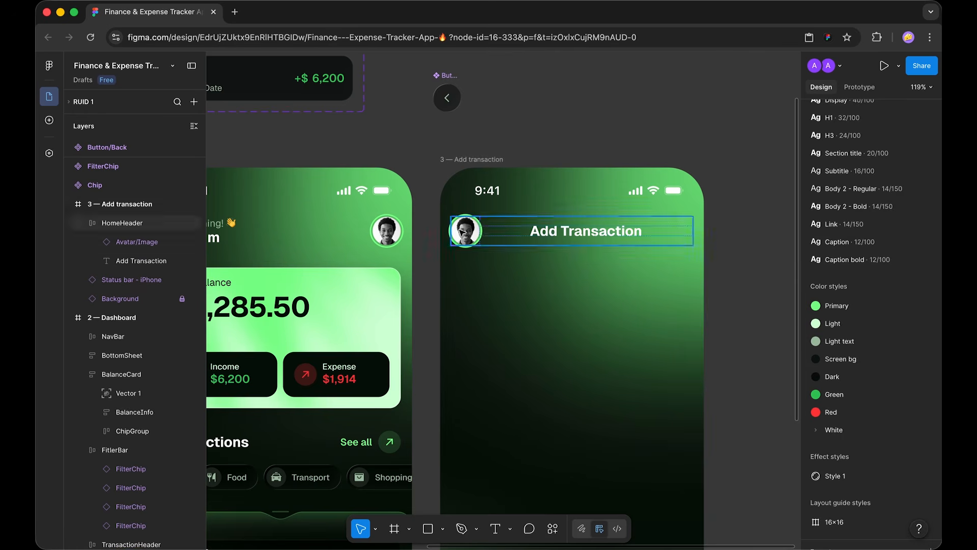
pyautogui.doubleClick(466, 230)
pyautogui.hotkey('ctrl', 'shift', 'r')
pyautogui.click(575, 97)
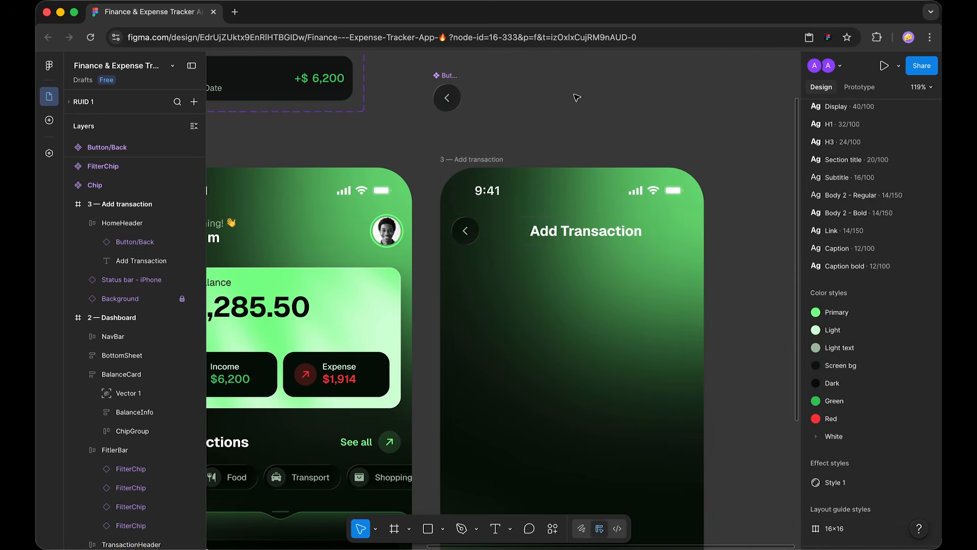
# - Set the HomeHeader frame's height to 56 and move it up to Y 62, directly below the status bar
pyautogui.scroll(-3, 576, 97)
pyautogui.click(599, 212)
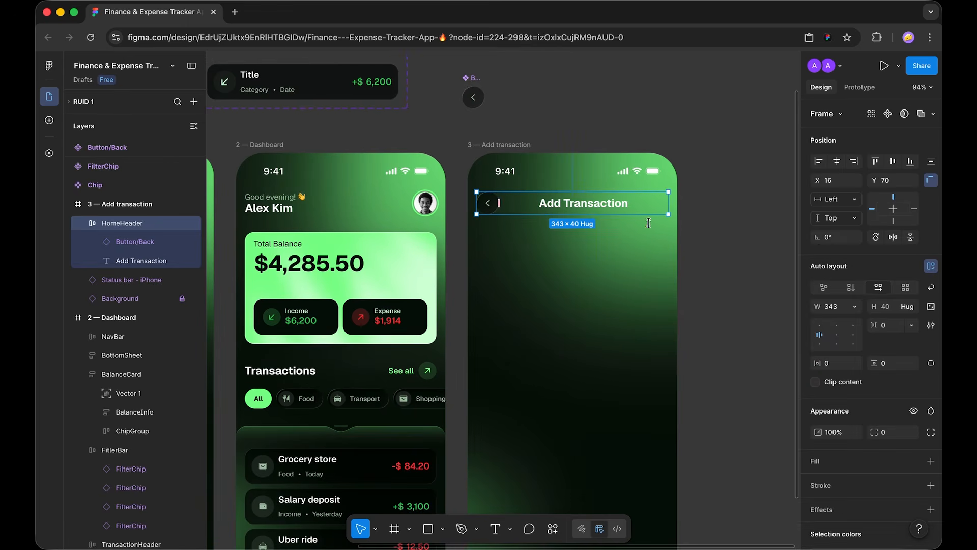
pyautogui.click(896, 315)
pyautogui.write('56')
pyautogui.press('Return')
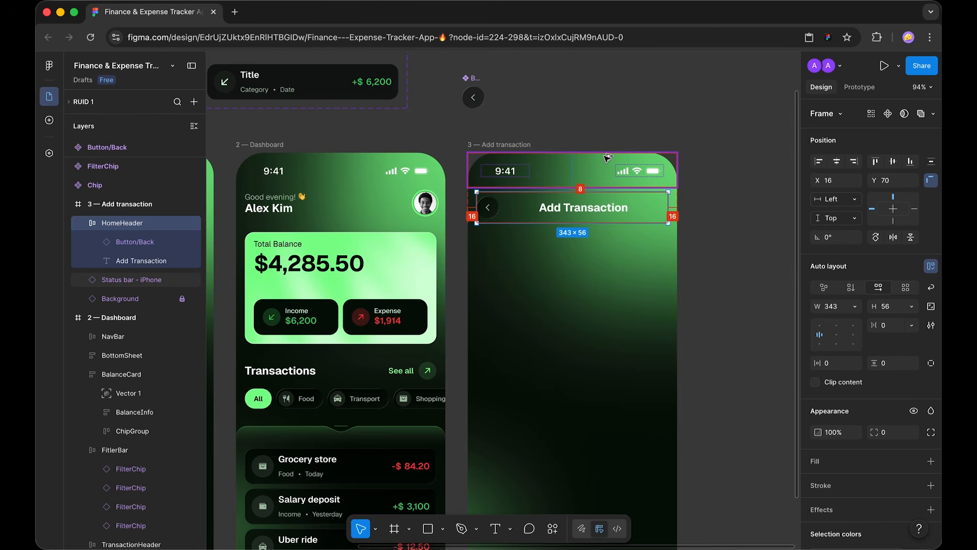
pyautogui.hotkey('shift', 'Up')
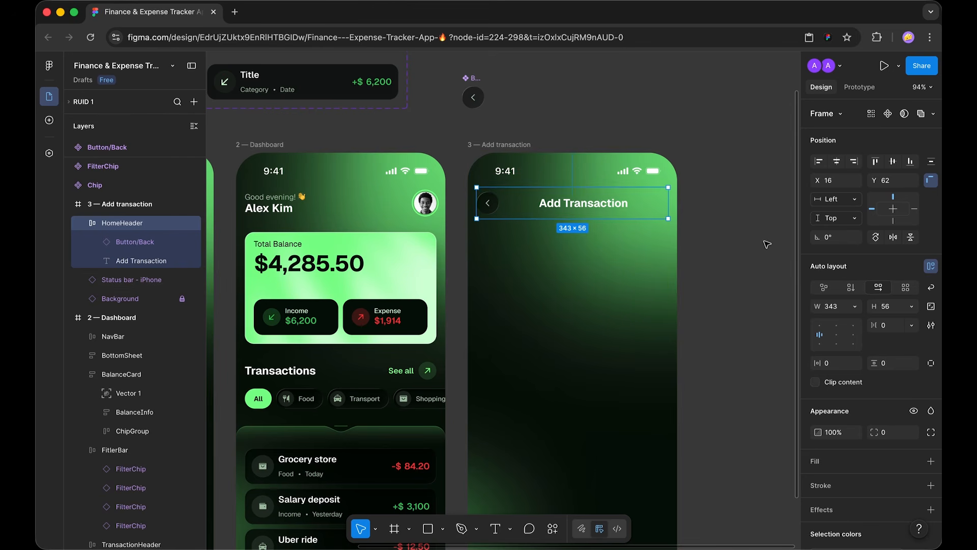
pyautogui.click(739, 240)
# - Copy the BalanceCard from the Dashboard screen into the Add transaction frame and place it below the header at Y 128
pyautogui.scroll(-1, 739, 240)
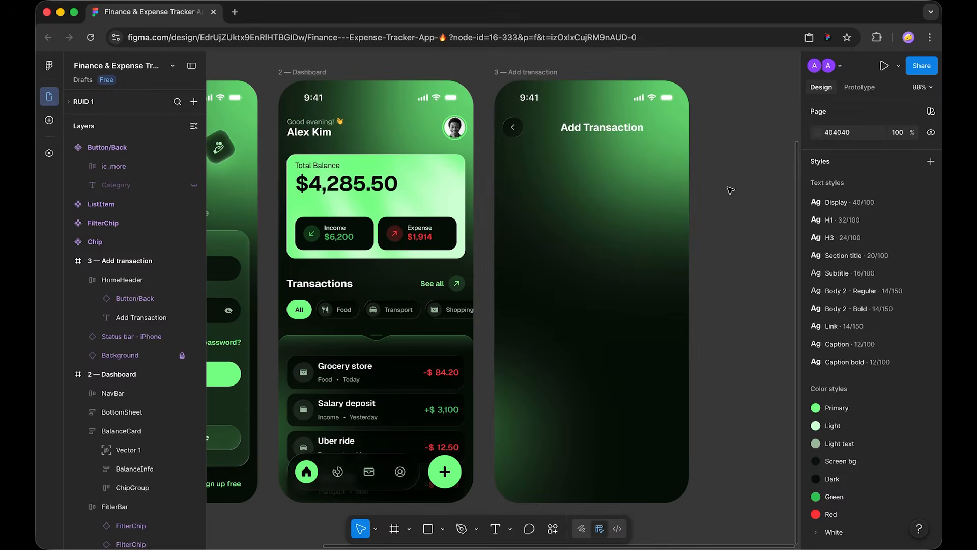
pyautogui.scroll(5, 728, 190)
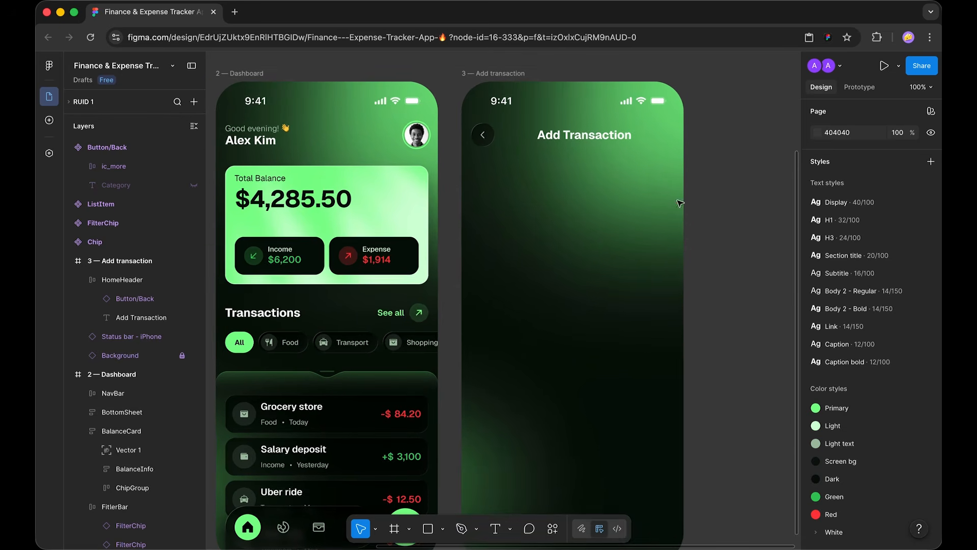
pyautogui.moveTo(679, 182); pyautogui.dragTo(702, 185)
pyautogui.click(350, 208)
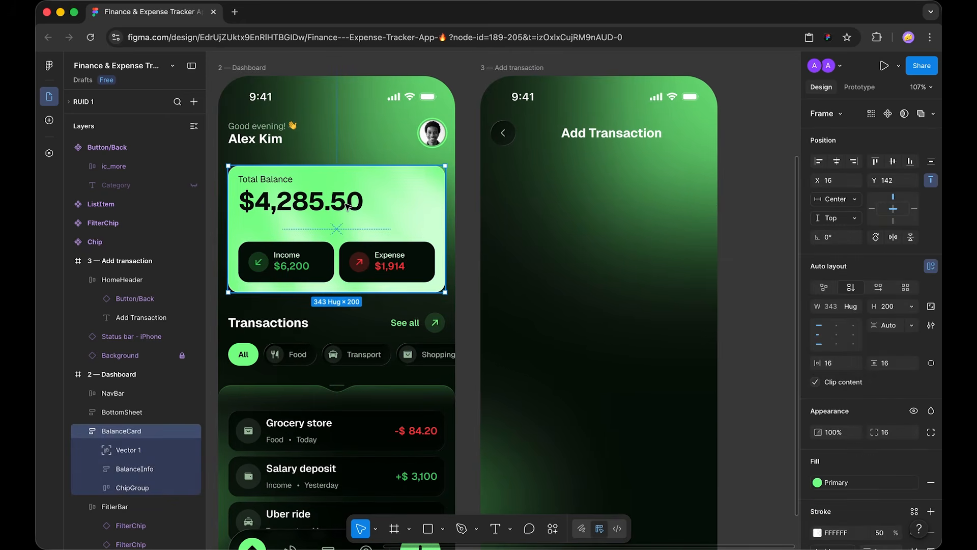
pyautogui.click(512, 67)
pyautogui.hotkey('ctrl', 'v')
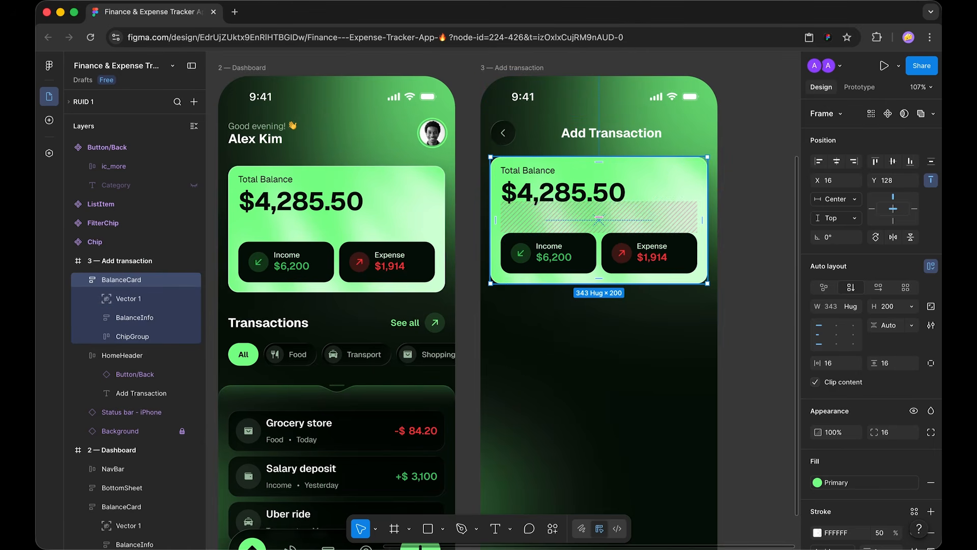
# - Delete the decorative Vector 1 background shape from the copied BalanceCard
pyautogui.press('Delete')
pyautogui.press('super+z')
pyautogui.click(733, 222)
pyautogui.keyDown('super'); pyautogui.click(667, 192); pyautogui.keyUp('super')
pyautogui.press('Delete')
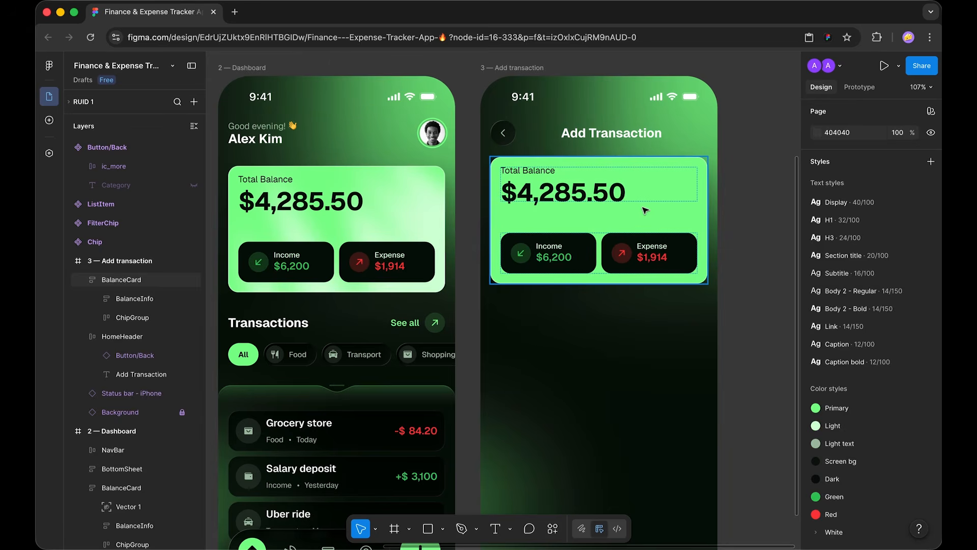
# - Apply the White/100 colour to the copied card's Total Balance label and its amount text
pyautogui.click(704, 217)
pyautogui.click(846, 379)
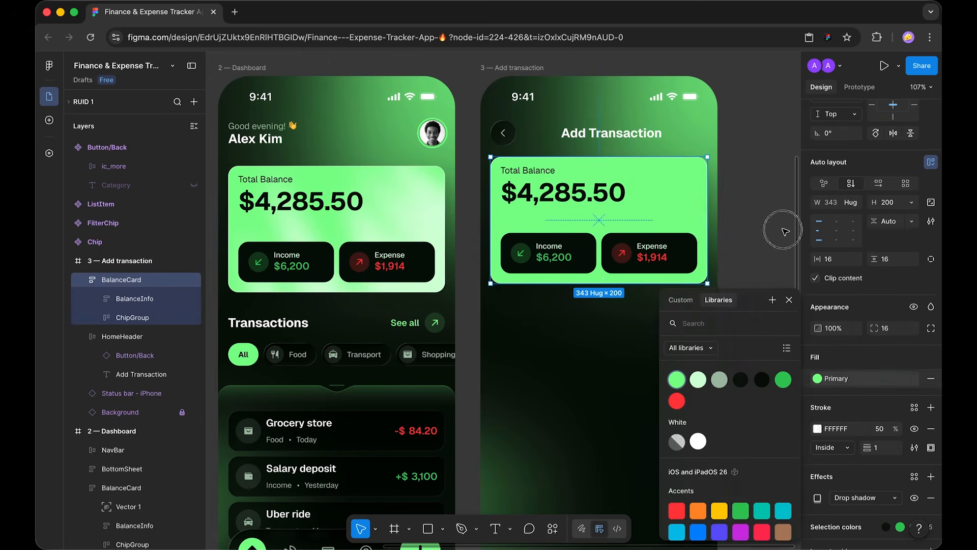
pyautogui.click(768, 227)
pyautogui.keyDown('super'); pyautogui.click(614, 198); pyautogui.keyUp('super')
pyautogui.keyDown('shift'); pyautogui.click(533, 174); pyautogui.keyUp('shift')
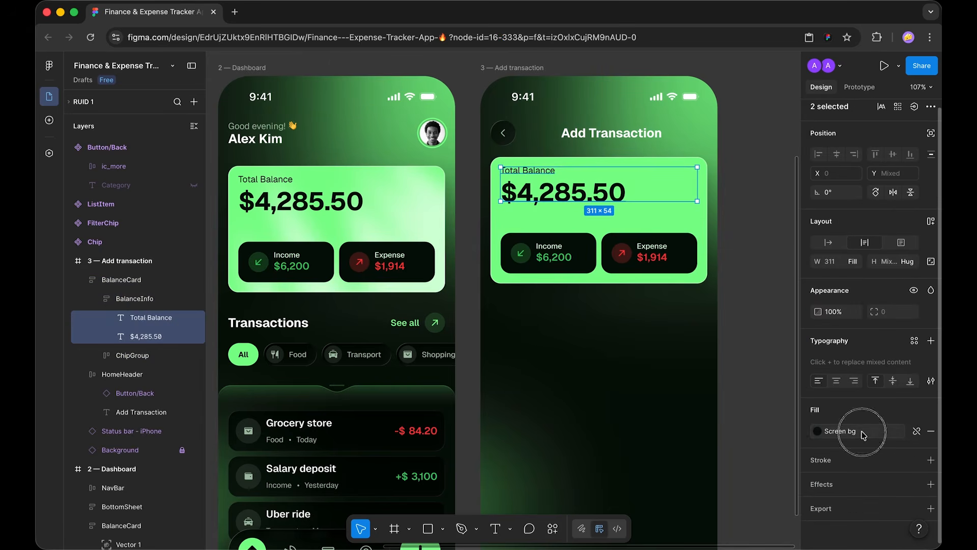
pyautogui.click(840, 430)
pyautogui.click(698, 443)
pyautogui.click(698, 443)
# - Change the copied BalanceCard's fill to the Screen bg colour style
pyautogui.click(652, 218)
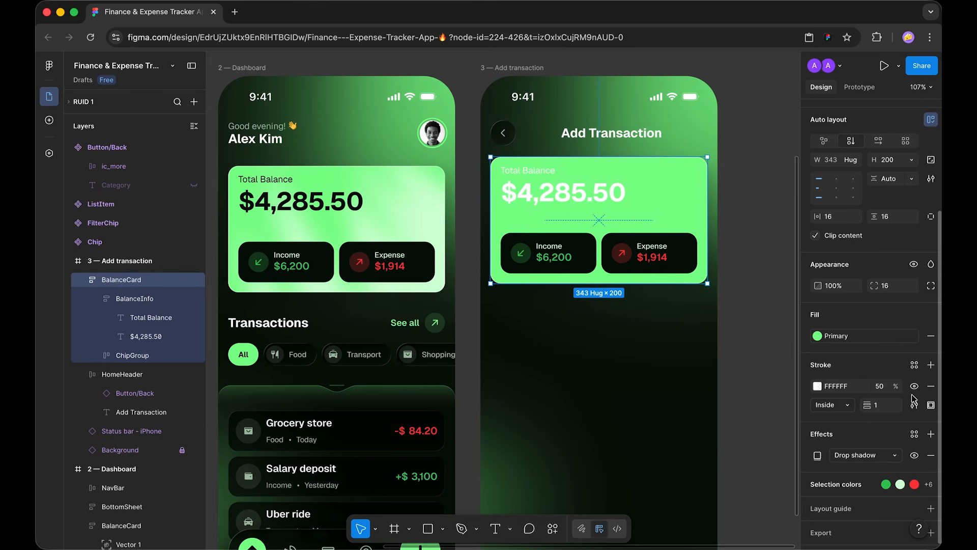
pyautogui.scroll(-1, 905, 400)
pyautogui.click(884, 317)
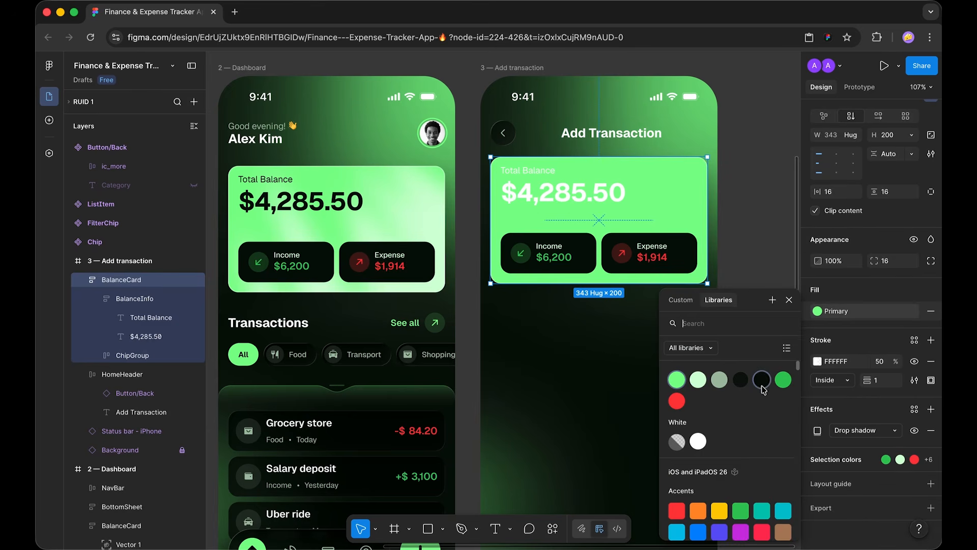
pyautogui.click(764, 383)
pyautogui.click(858, 313)
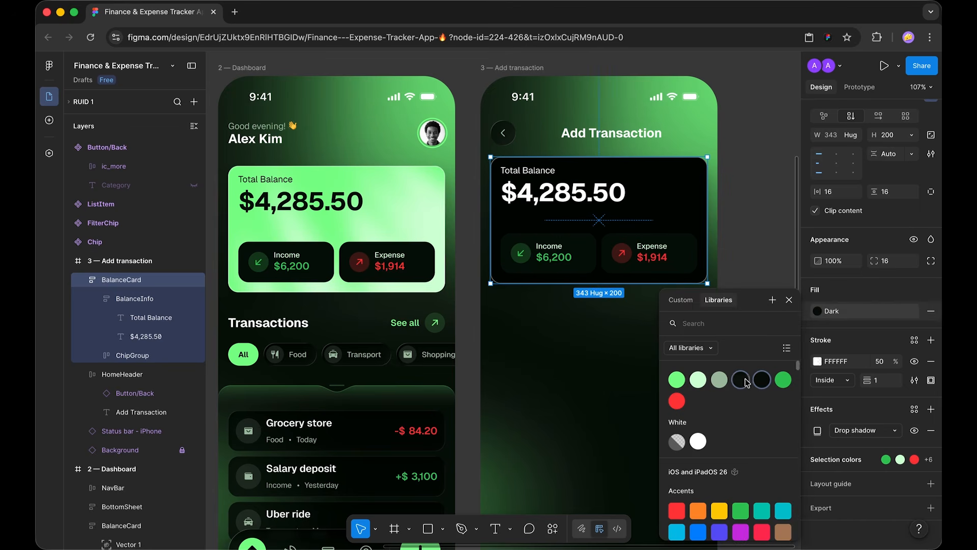
pyautogui.press('Escape')
pyautogui.click(758, 260)
# - Centre-align the card's label and amount text, and set the card's auto layout alignment to centre
pyautogui.scroll(2, 758, 260)
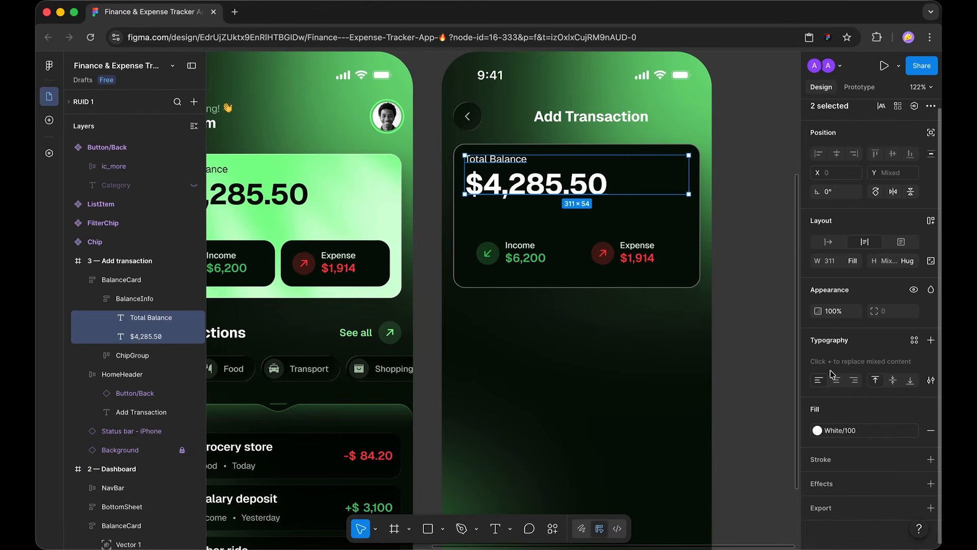
pyautogui.click(836, 381)
pyautogui.click(779, 336)
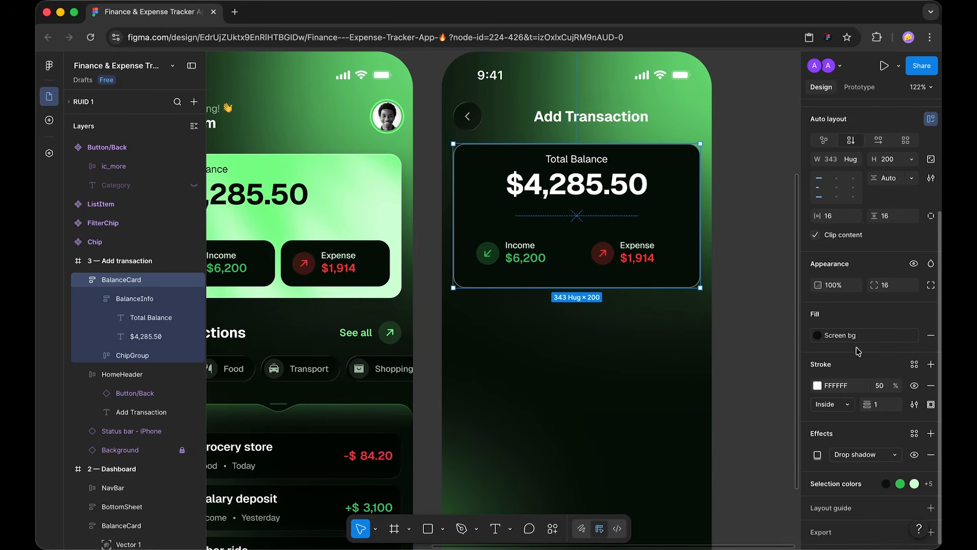
pyautogui.click(836, 179)
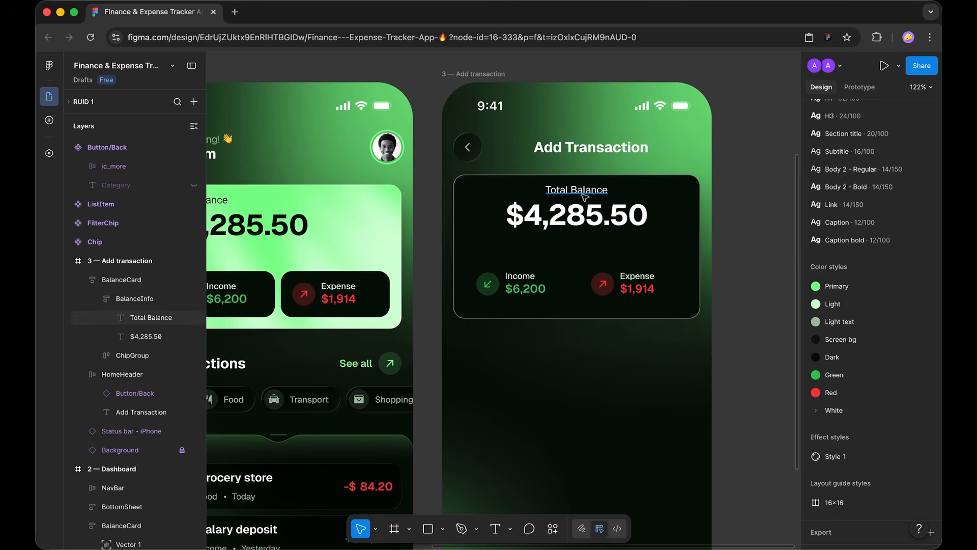
# - Replace the card's label with "Enter Amount" and its amount with "$124|"
pyautogui.keyDown('super'); pyautogui.click(581, 193); pyautogui.keyUp('super')
pyautogui.doubleClick(581, 193)
pyautogui.write('Ent')
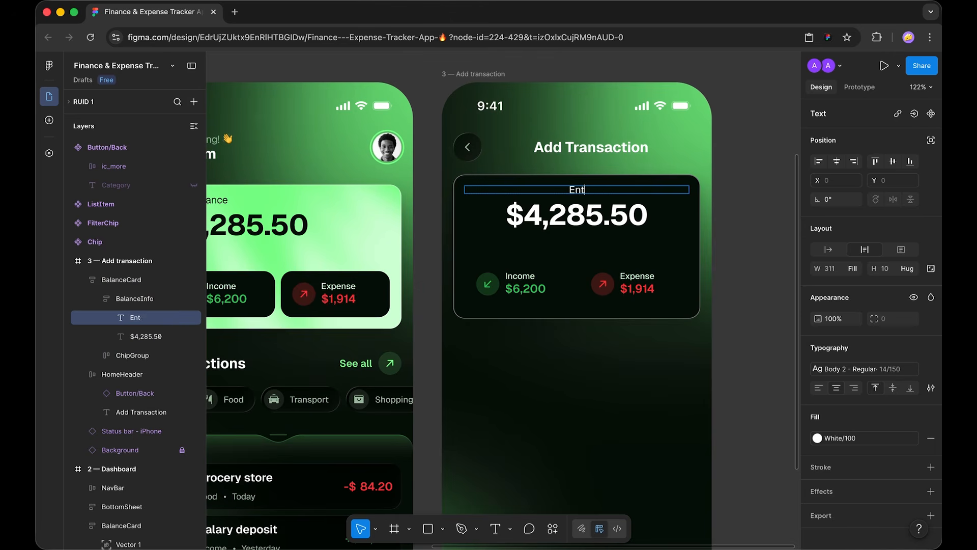
pyautogui.write('er Amount')
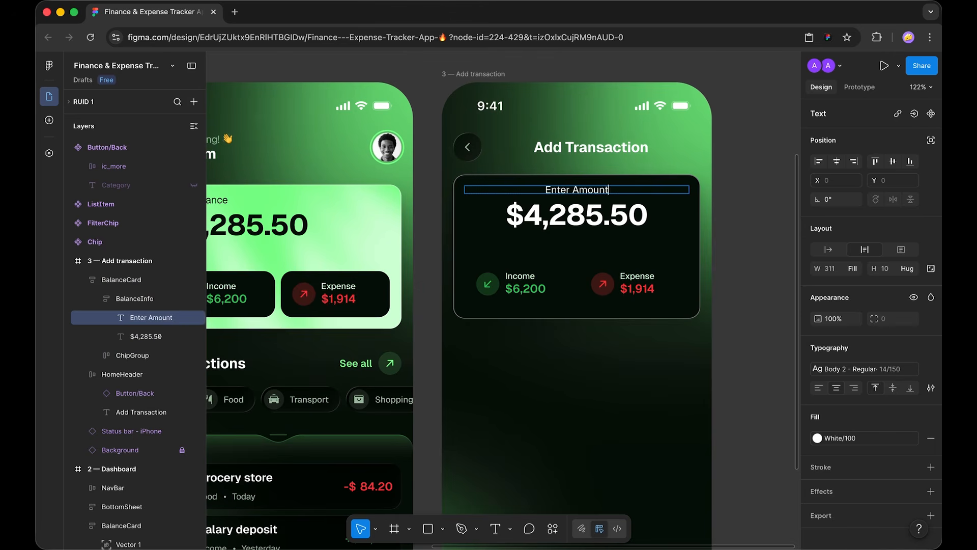
pyautogui.press('Tab')
pyautogui.write('$12')
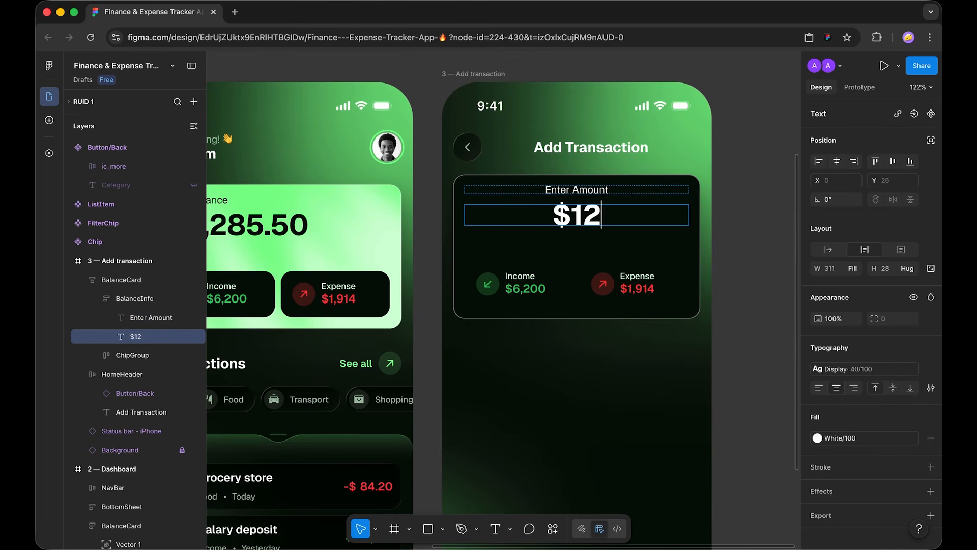
pyautogui.write('4|')
# - Colour only the cursor bar at the end of the $124 amount with the Primary style
pyautogui.hotkey('shift', 'Left')
pyautogui.click(851, 438)
pyautogui.click(677, 376)
pyautogui.click(725, 288)
pyautogui.click(724, 288)
pyautogui.scroll(-1, 723, 285)
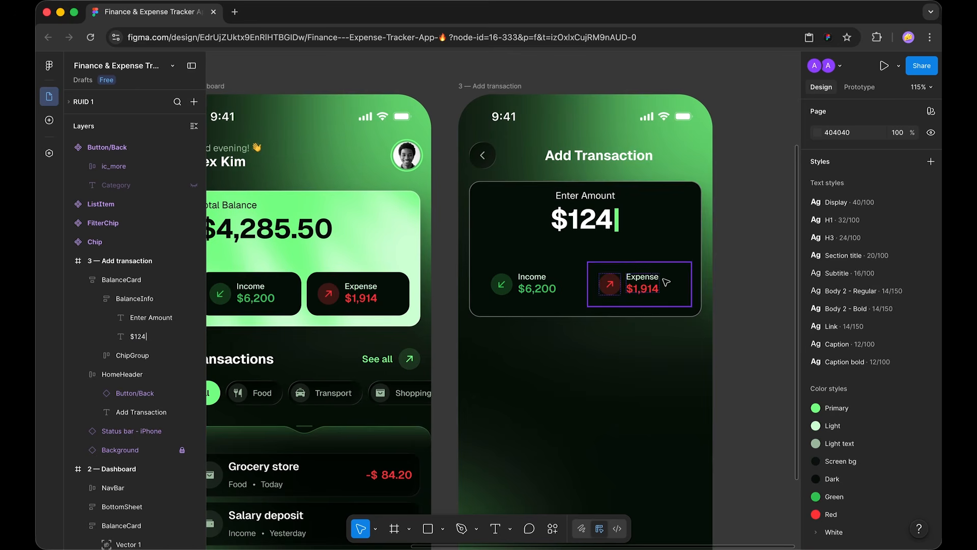
# - Set the amount card's vertical padding to 24, with its contents aligned to the centre
pyautogui.click(656, 248)
pyautogui.write('24')
pyautogui.press('Return')
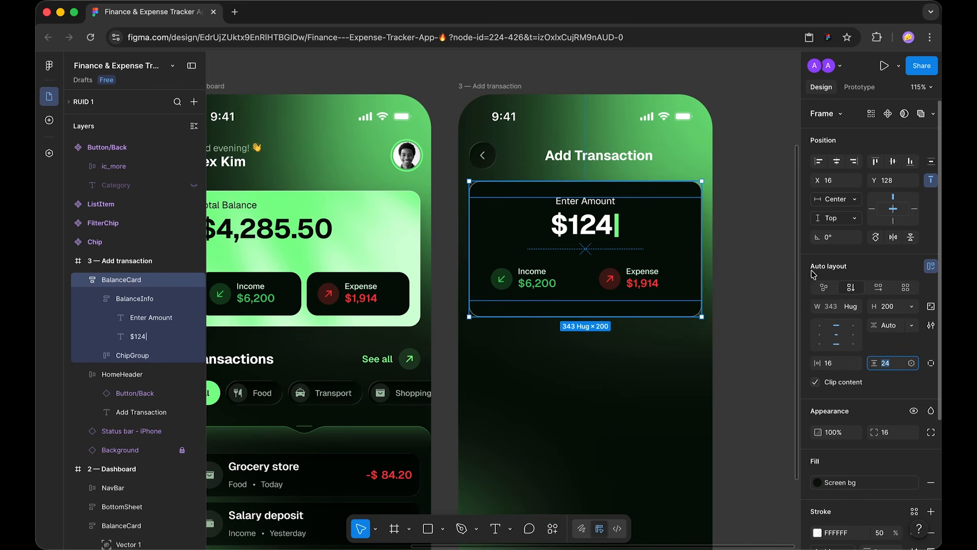
pyautogui.click(837, 329)
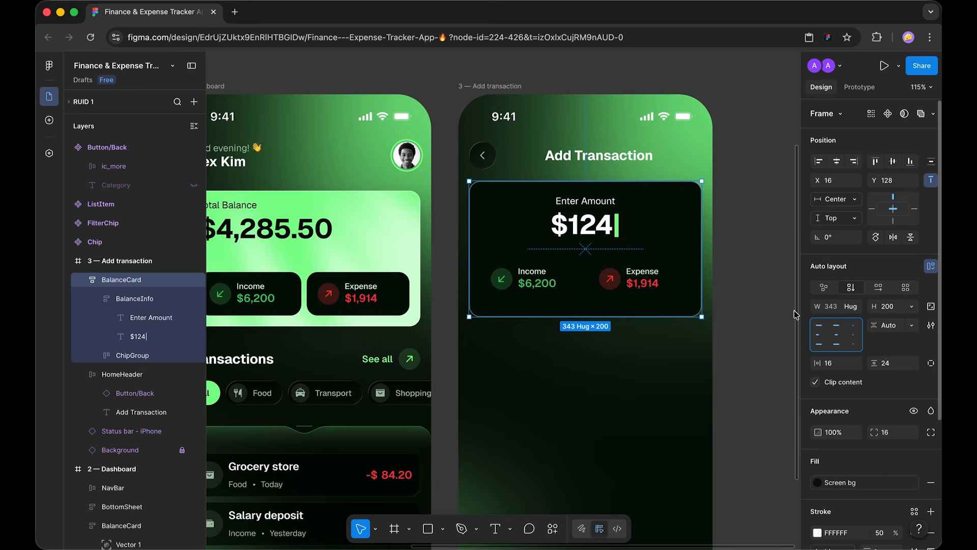
pyautogui.click(755, 251)
# - Hide the Income and Expense label texts inside the two chips of the amount card
pyautogui.scroll(2, 757, 251)
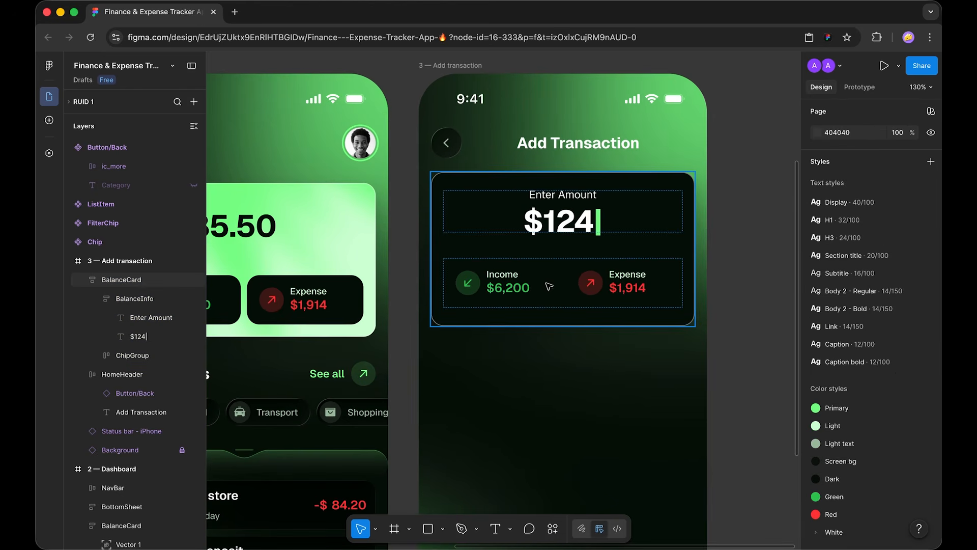
pyautogui.keyDown('super'); pyautogui.click(496, 283); pyautogui.keyUp('super')
pyautogui.press('super+shift+h')
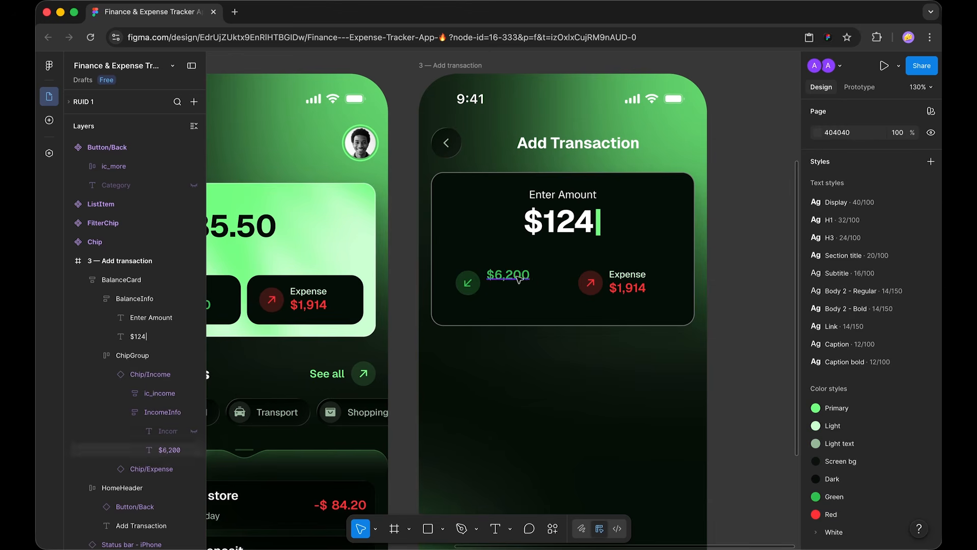
pyautogui.keyDown('super'); pyautogui.click(639, 280); pyautogui.keyUp('super')
pyautogui.press('super+shift+h')
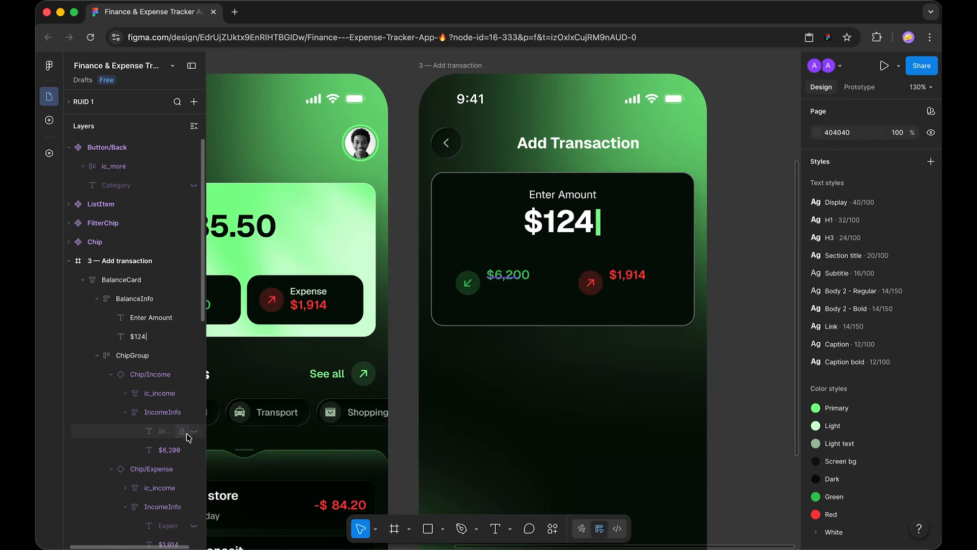
# - Align the contents of the amount card's income and expense chips to the left and vertically centred
pyautogui.click(506, 284)
pyautogui.click(507, 284)
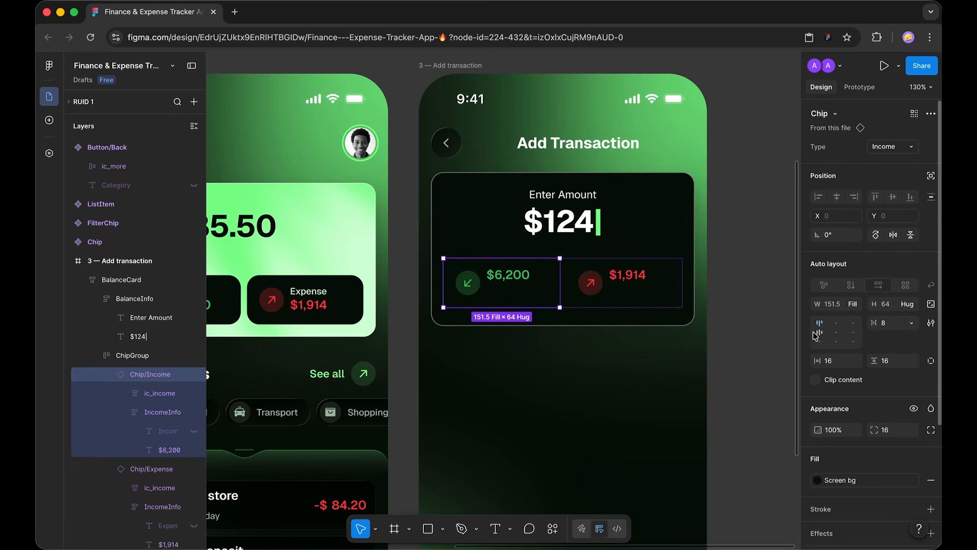
pyautogui.press('Tab')
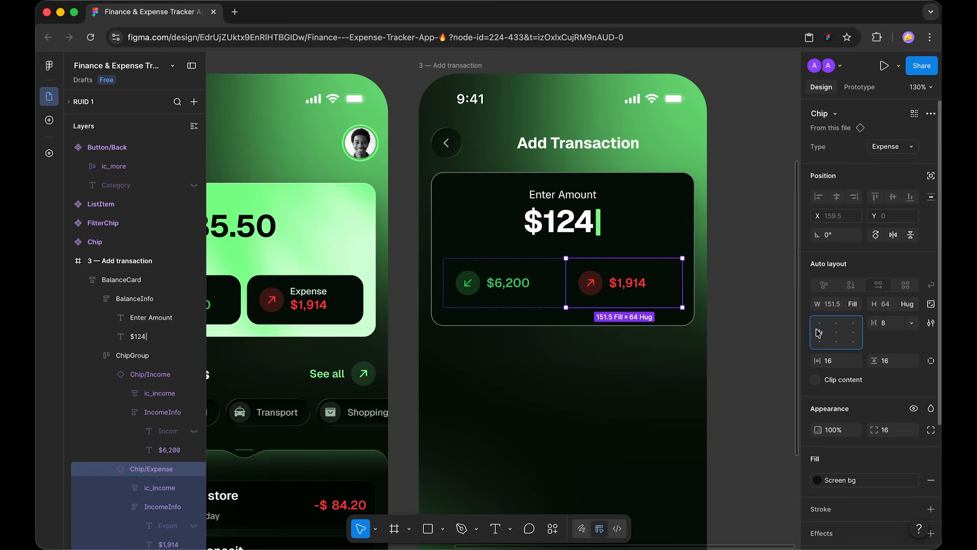
# - Set the height of both the income and expense chips in the amount card to 48
pyautogui.press('Escape')
pyautogui.click(504, 284)
pyautogui.click(504, 284)
pyautogui.keyDown('shift'); pyautogui.click(626, 283); pyautogui.keyUp('shift')
pyautogui.click(886, 303)
pyautogui.write('56')
pyautogui.press('Return')
pyautogui.write('48')
pyautogui.press('Return')
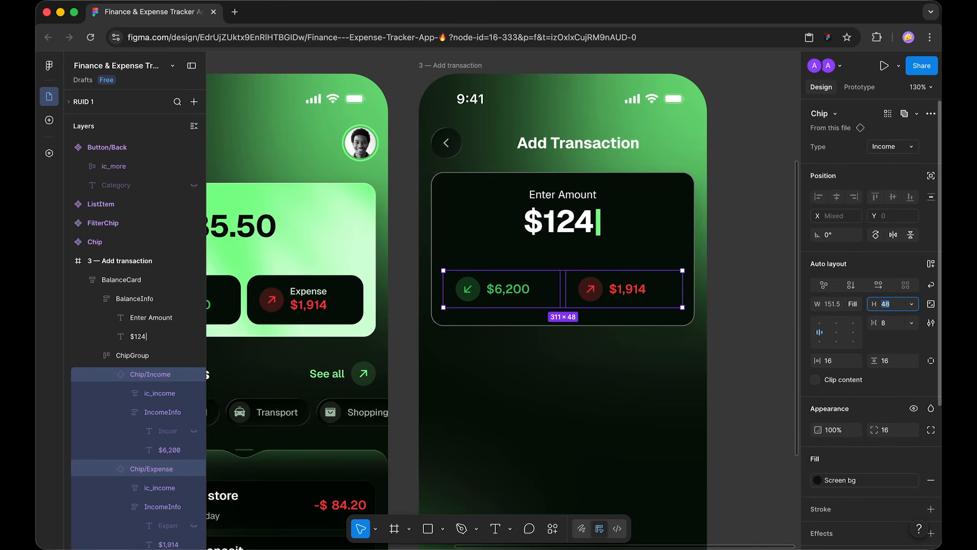
pyautogui.click(780, 246)
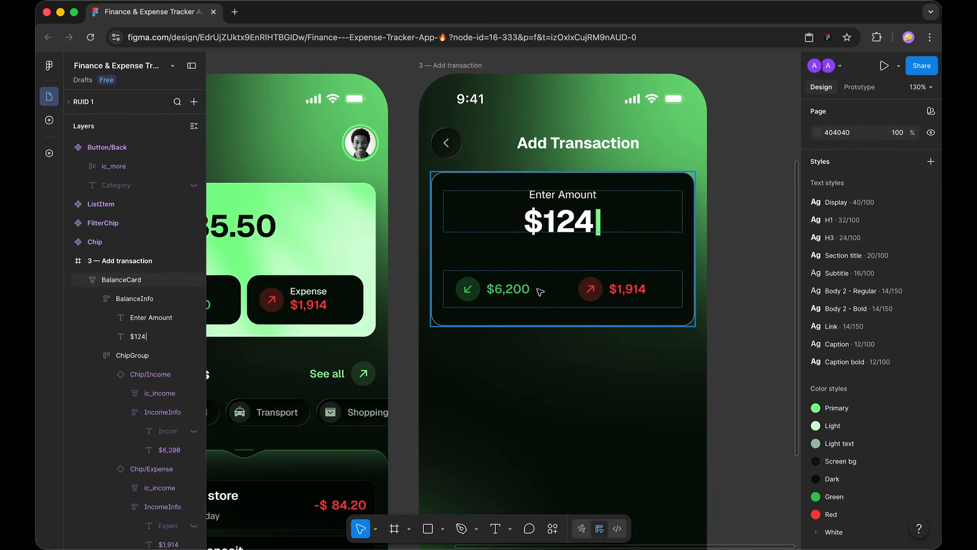
# - Set the chip group's horizontal and vertical padding to 8
pyautogui.doubleClick(580, 301)
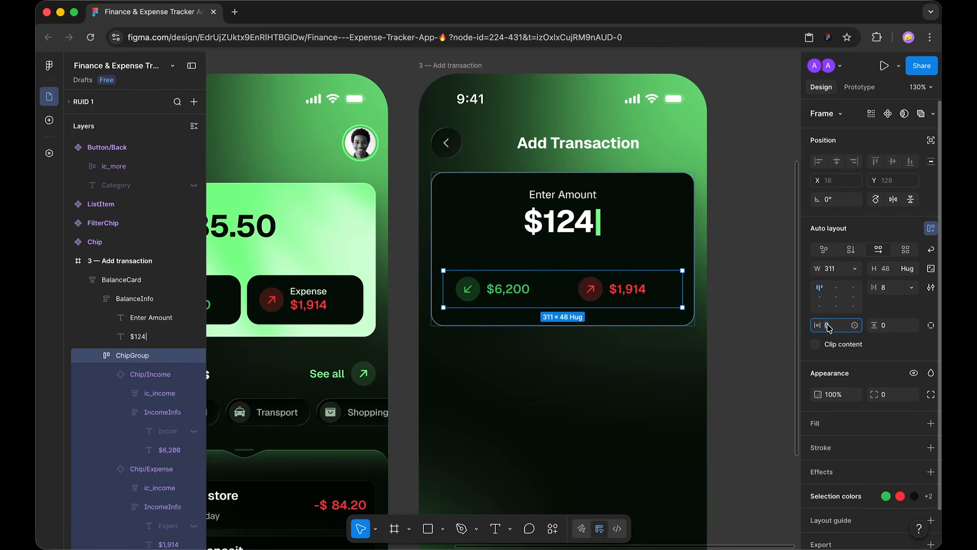
pyautogui.write('8')
pyautogui.press('Return')
pyautogui.write('8')
pyautogui.press('Return')
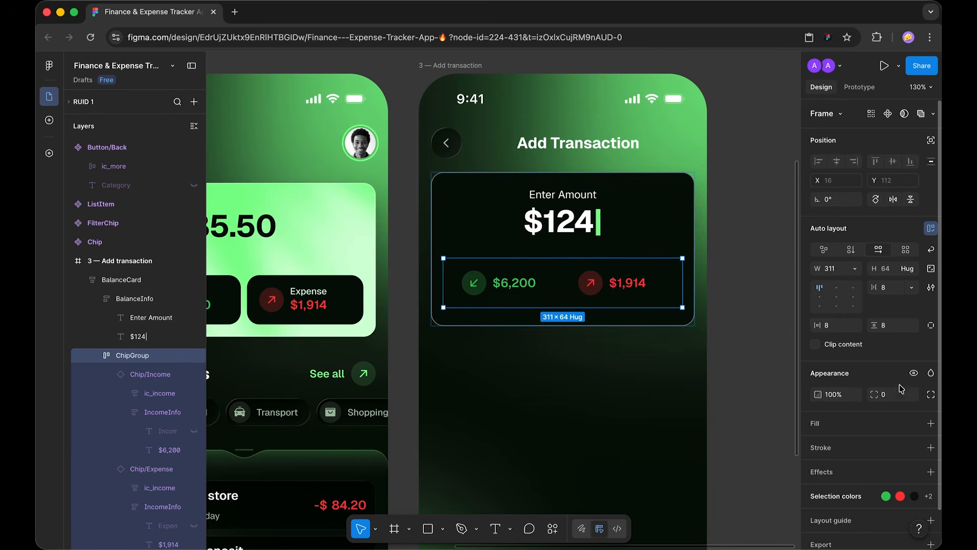
# - Fill the chip group with the Dark style and set its corner radius to 99
pyautogui.click(914, 422)
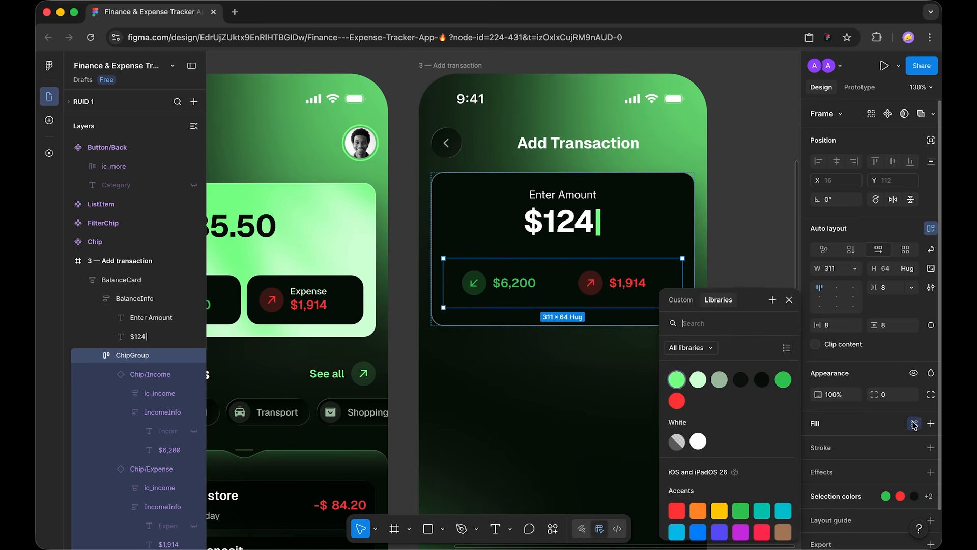
pyautogui.click(761, 380)
pyautogui.scroll(8, 644, 295)
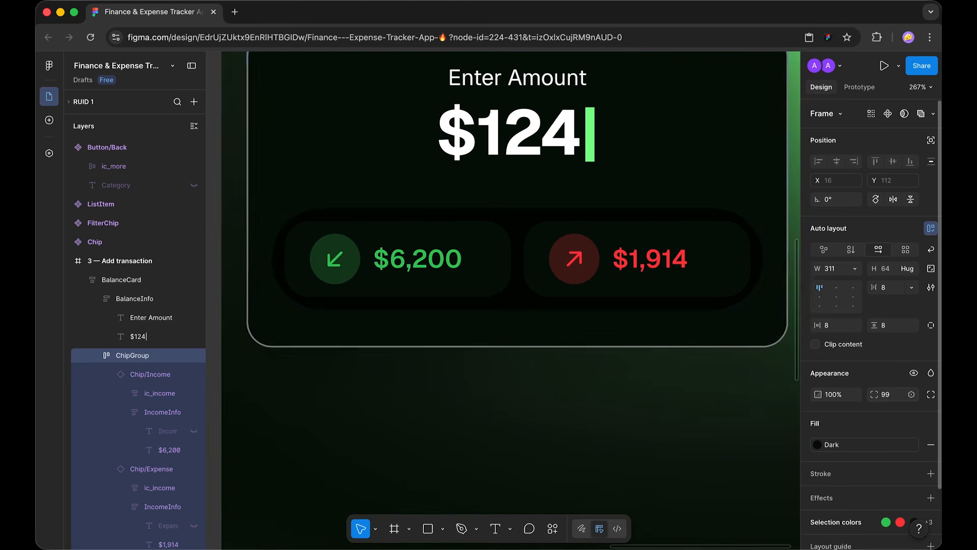
# - Set the corner radius of both the income and expense chips to 99
pyautogui.click(637, 277)
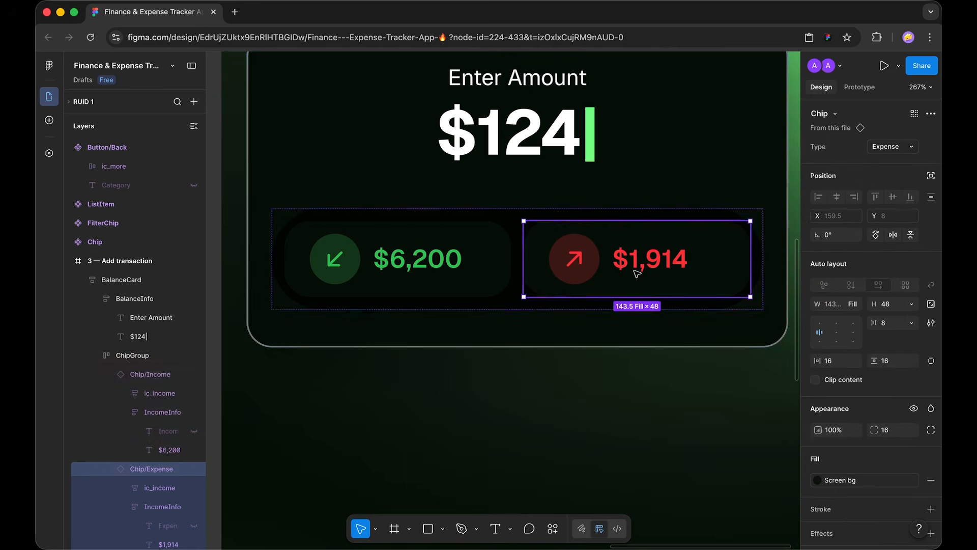
pyautogui.keyDown('shift'); pyautogui.click(443, 275); pyautogui.keyUp('shift')
pyautogui.write('99')
pyautogui.press('Return')
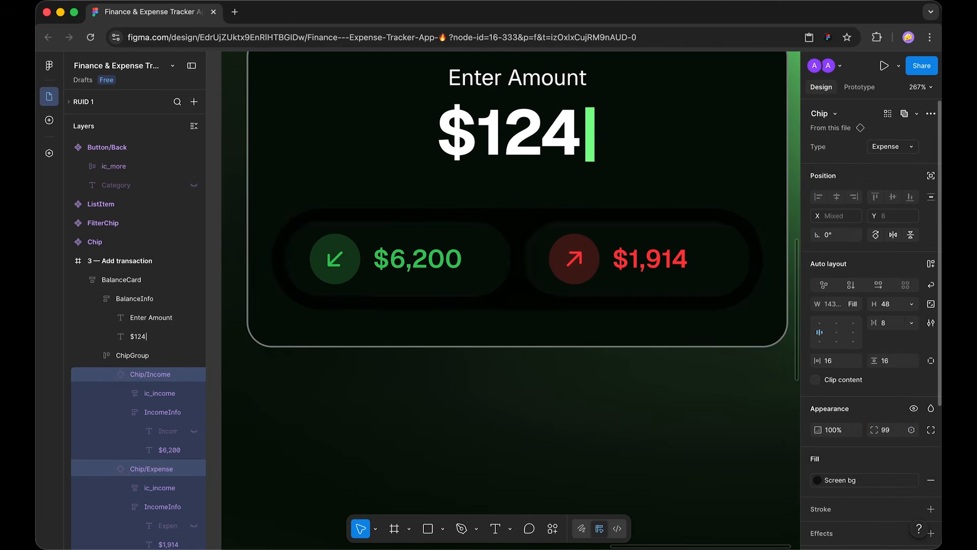
pyautogui.scroll(-5, 521, 415)
pyautogui.click(697, 328)
# - Fill the income chip with the Primary style and colour its $6,200 text with the Dark style
pyautogui.scroll(4, 698, 328)
pyautogui.moveTo(698, 328); pyautogui.dragTo(759, 307)
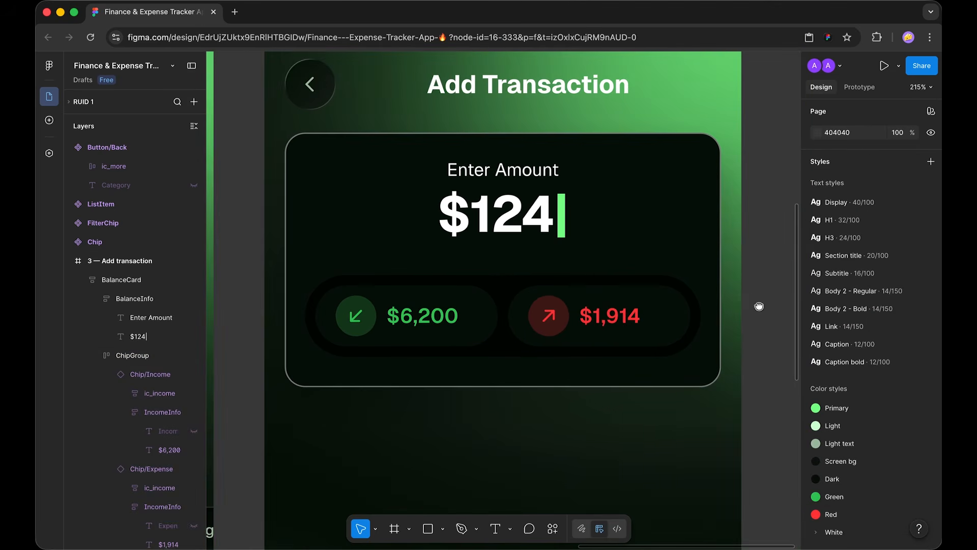
pyautogui.click(483, 332)
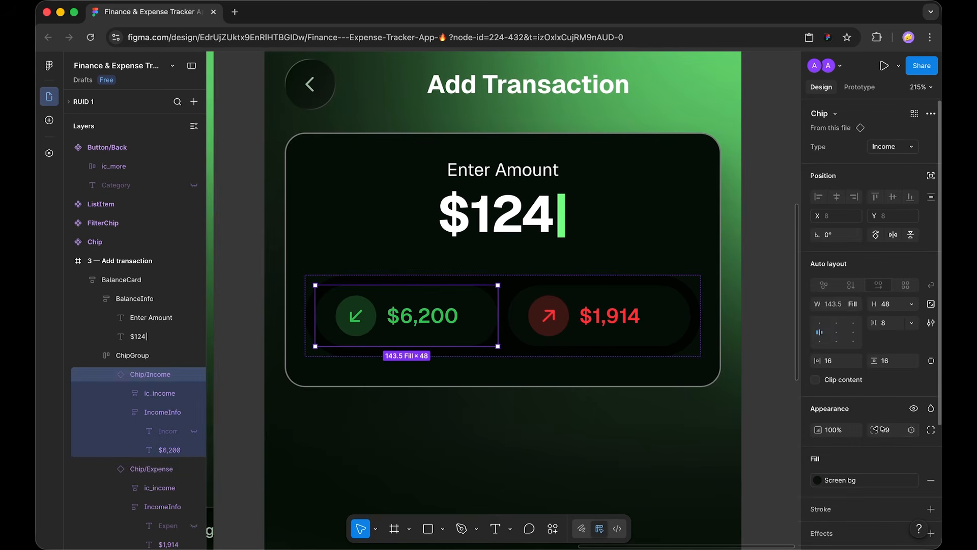
pyautogui.click(855, 439)
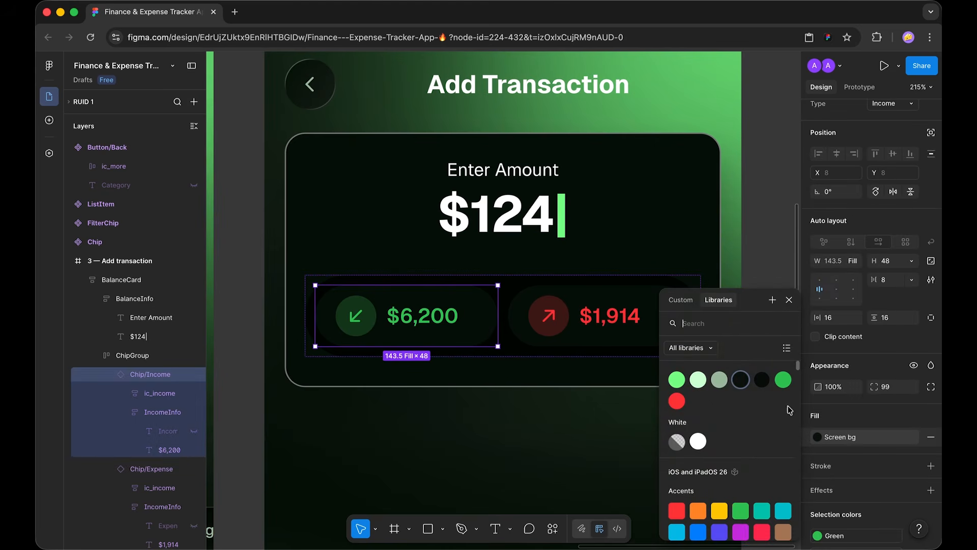
pyautogui.click(676, 380)
pyautogui.click(169, 449)
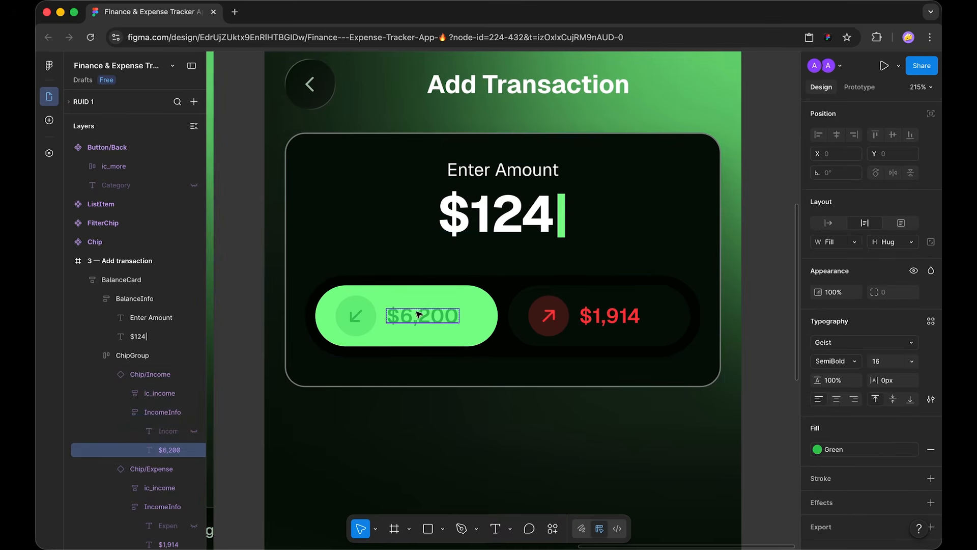
pyautogui.click(835, 449)
pyautogui.click(762, 379)
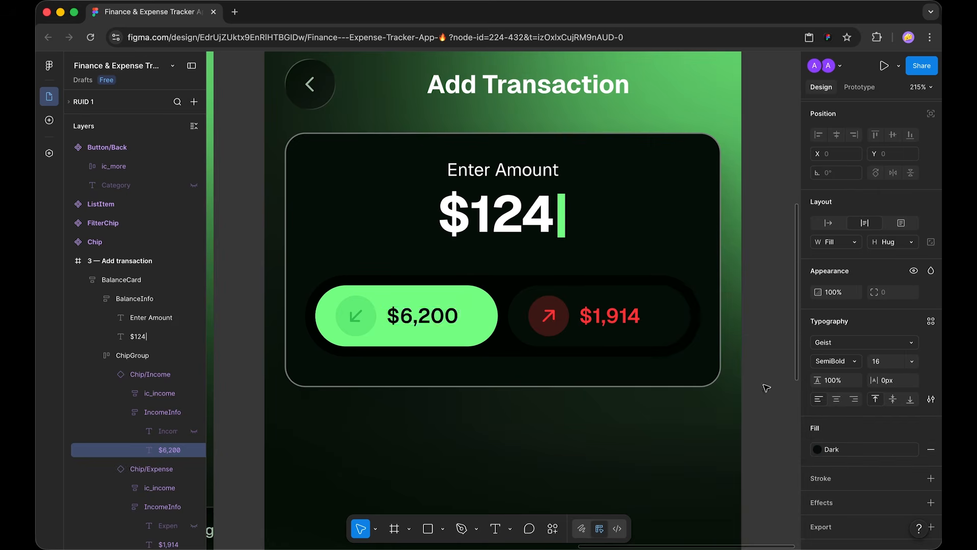
# - Fill the round icon background in the income chip with the Dark style
pyautogui.click(358, 333)
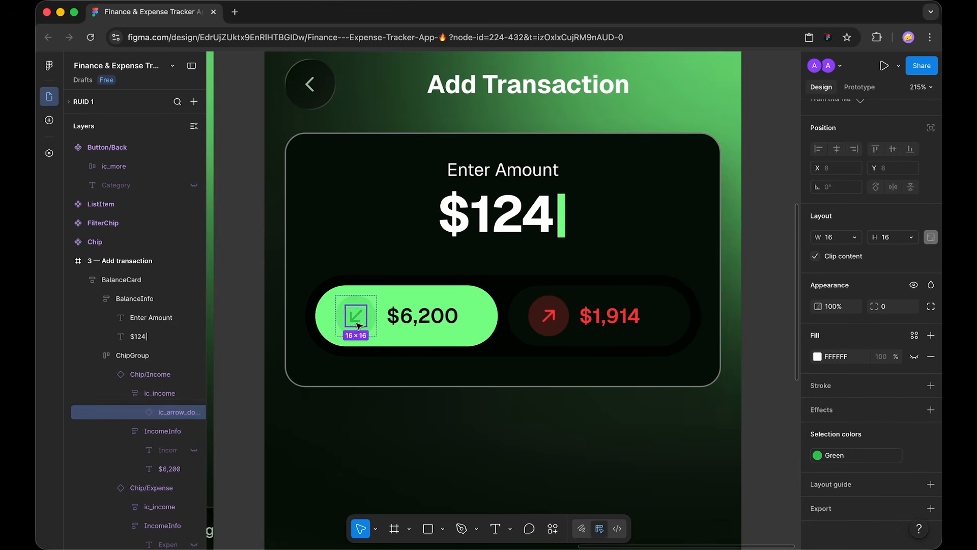
pyautogui.click(915, 377)
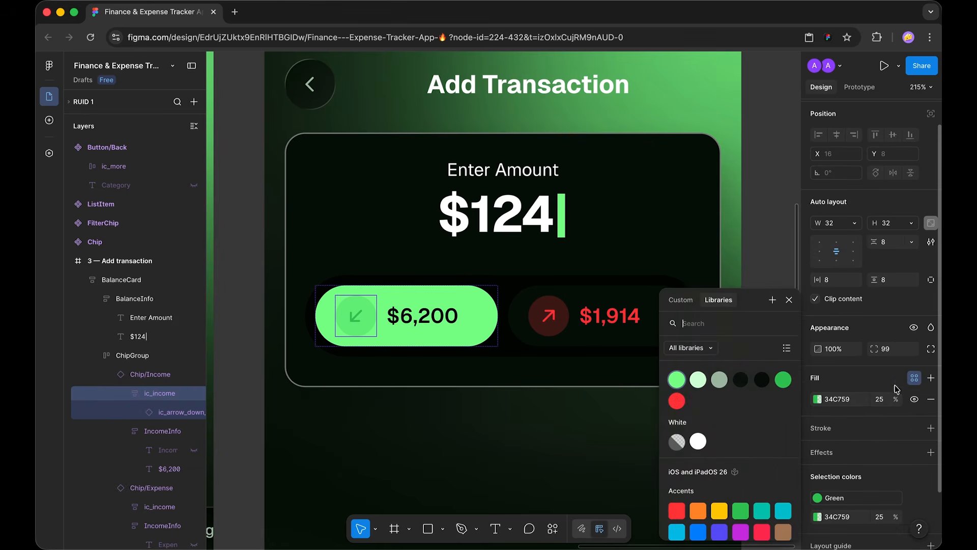
pyautogui.click(761, 379)
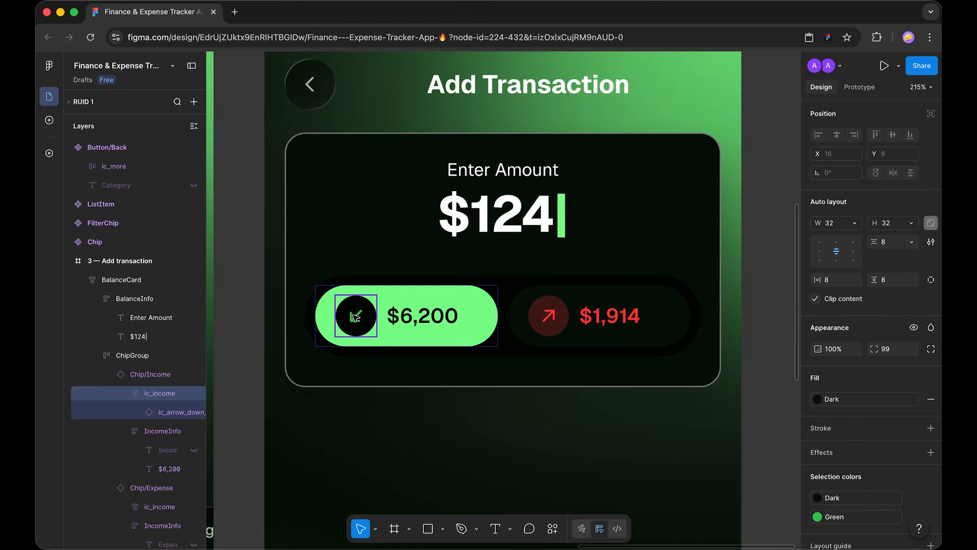
# - Replace the income chip's amount text with Income and the expense chip's amount text with Expense
pyautogui.click(403, 315)
pyautogui.doubleClick(403, 314)
pyautogui.write('E')
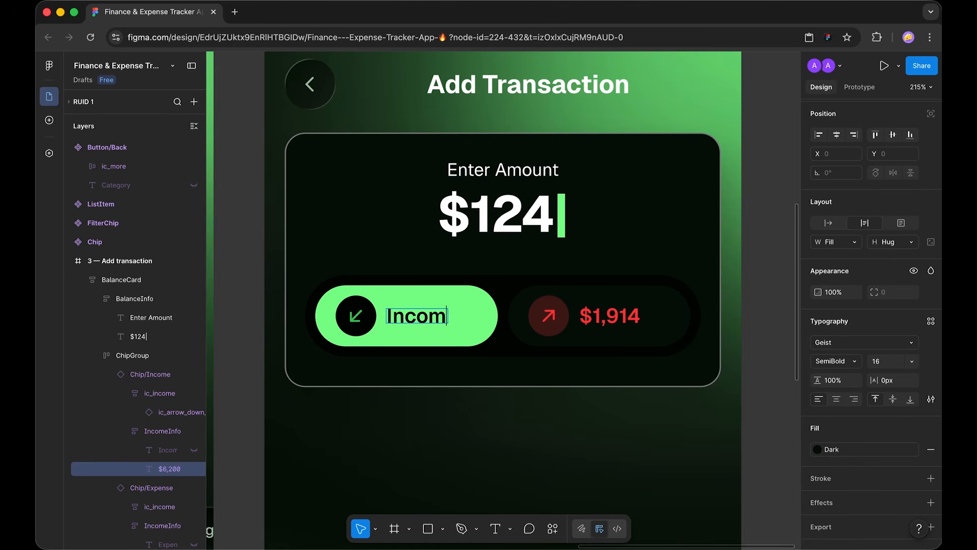
pyautogui.click(597, 325)
pyautogui.doubleClick(596, 325)
pyautogui.doubleClick(596, 324)
pyautogui.write('Expense')
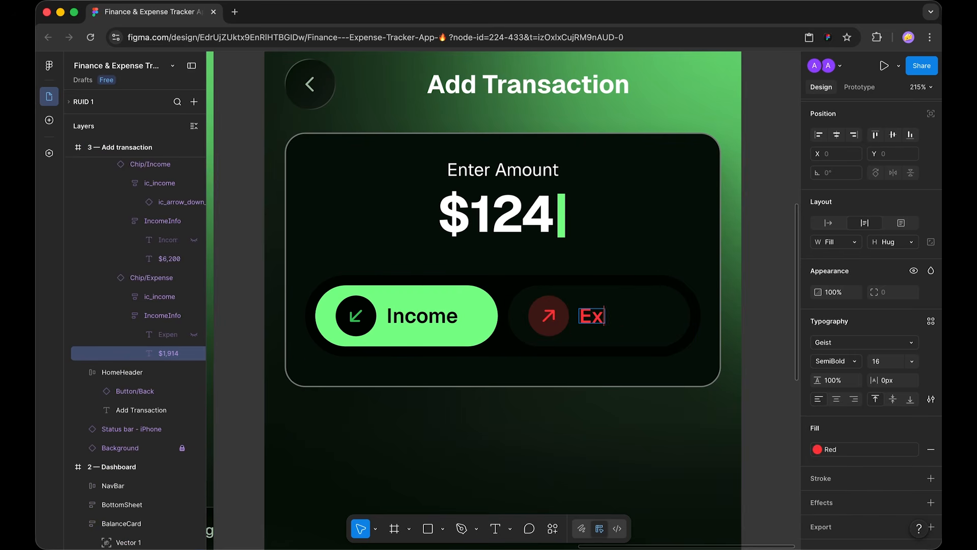
pyautogui.click(737, 313)
# - Recolour the expense chip's red arrow and label with the Light text style
pyautogui.doubleClick(620, 328)
pyautogui.click(621, 331)
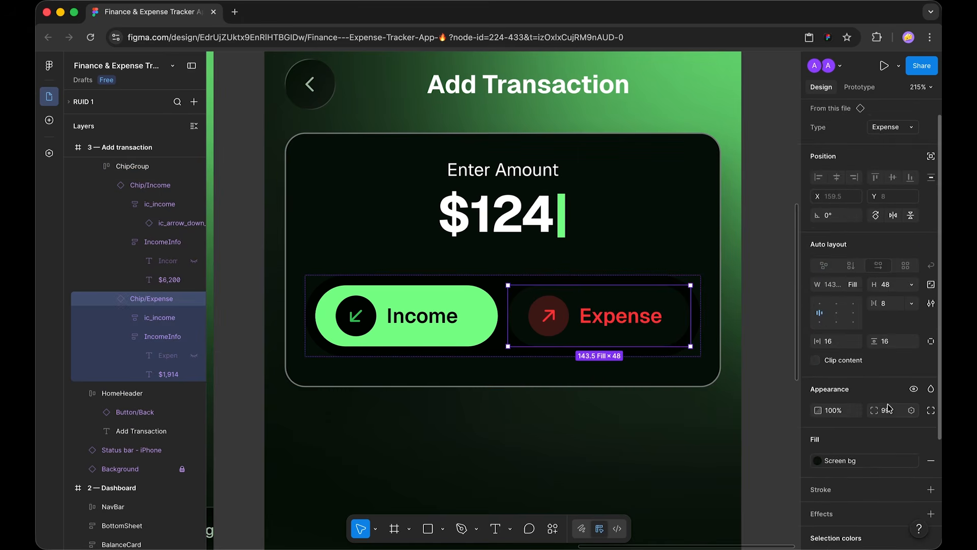
pyautogui.scroll(-3, 874, 356)
pyautogui.click(873, 422)
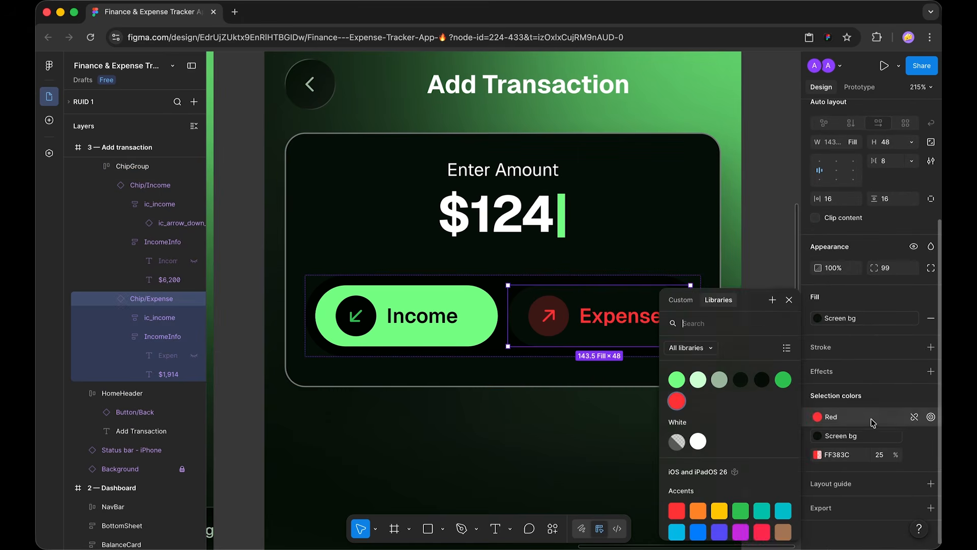
pyautogui.click(717, 381)
# - Recolour the translucent red icon background in the expense chip with the Dark style
pyautogui.click(914, 455)
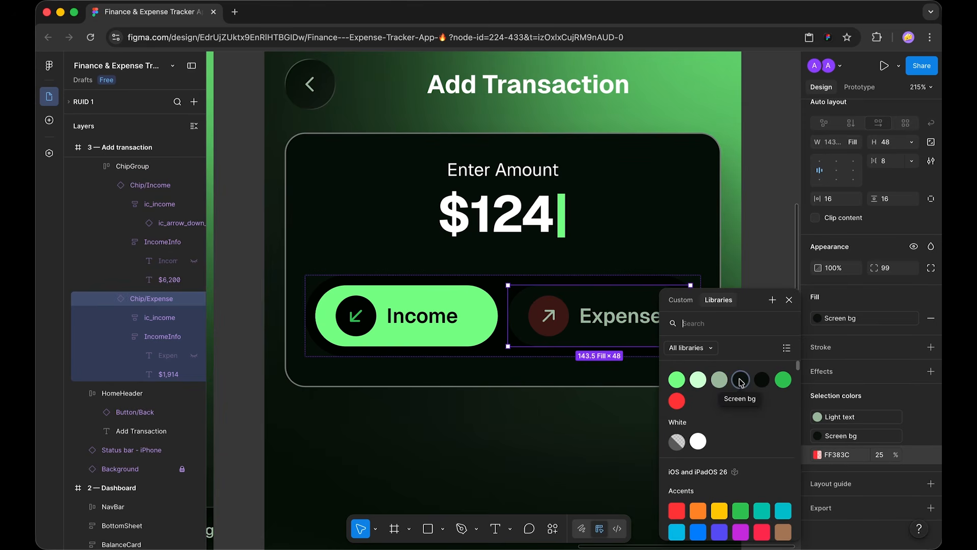
pyautogui.click(720, 381)
pyautogui.press('super+z')
pyautogui.click(915, 475)
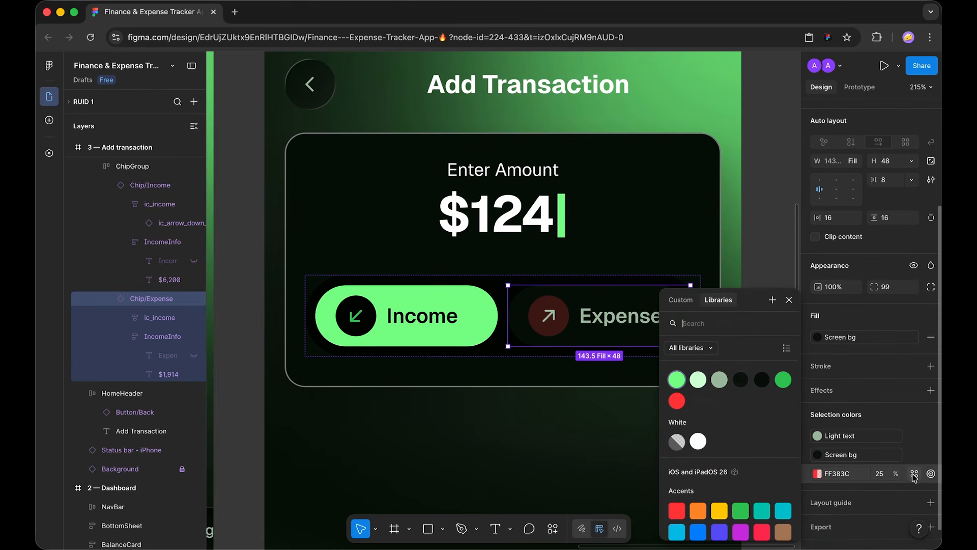
pyautogui.click(760, 382)
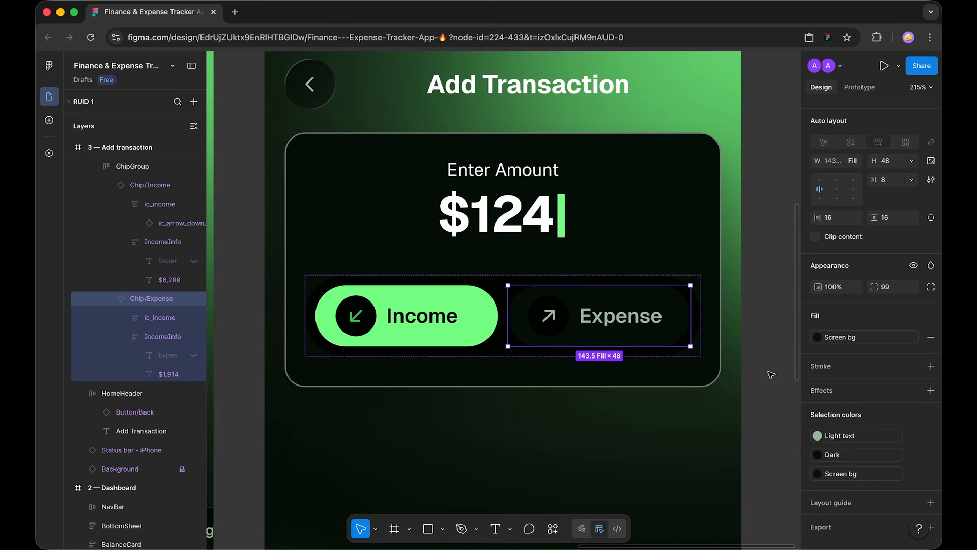
pyautogui.click(771, 375)
# - Add an inside stroke of weight 1 with a linear gradient to the chip group, without any shadow effect
pyautogui.scroll(-3, 771, 375)
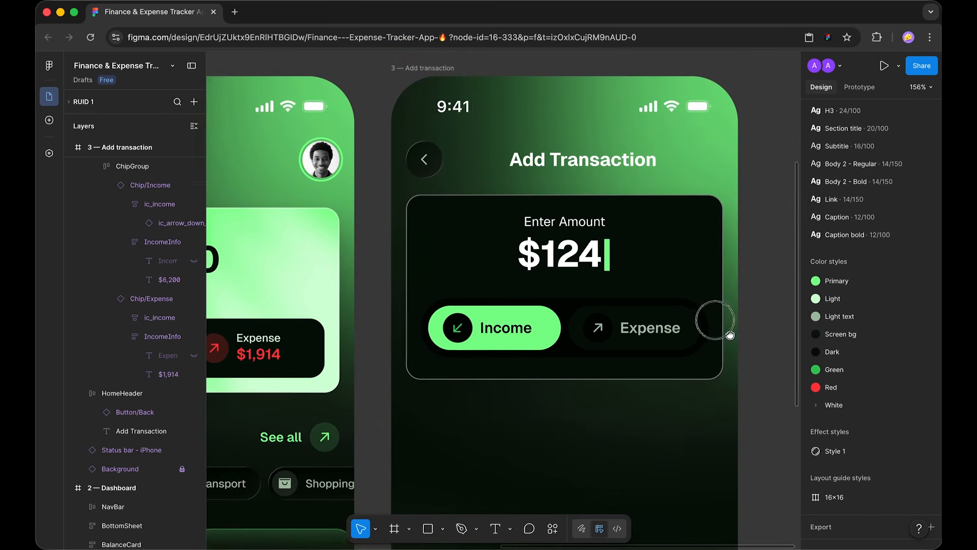
pyautogui.scroll(-2, 731, 334)
pyautogui.click(618, 302)
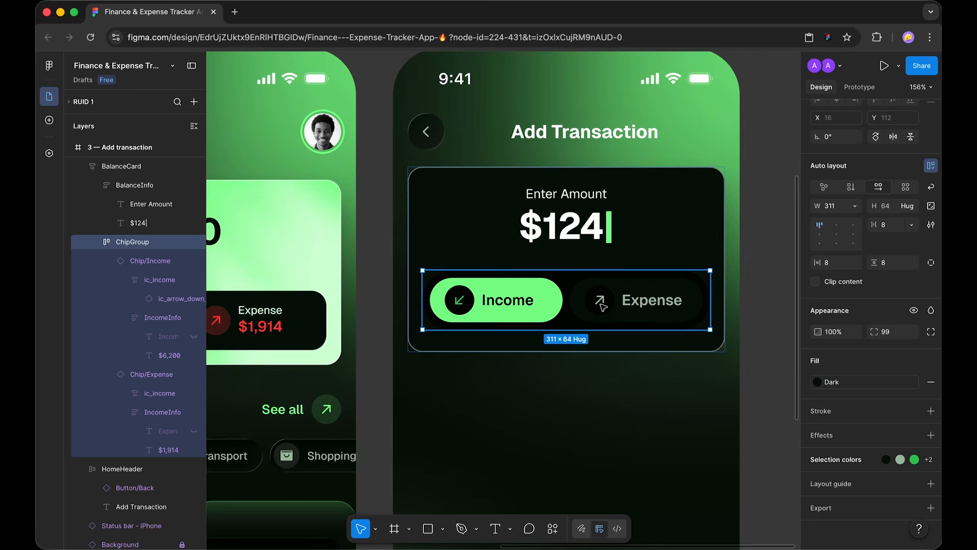
pyautogui.scroll(2, 602, 306)
pyautogui.click(929, 435)
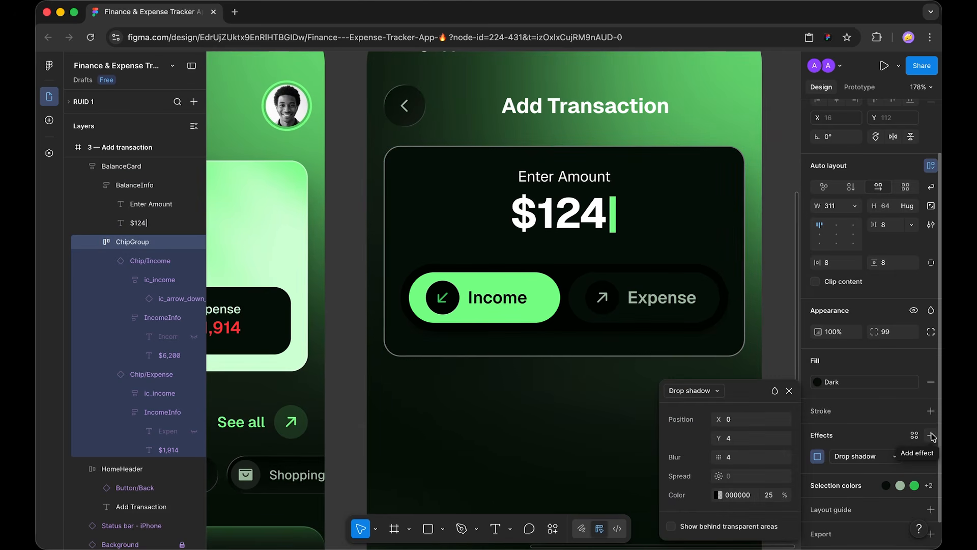
pyautogui.click(931, 456)
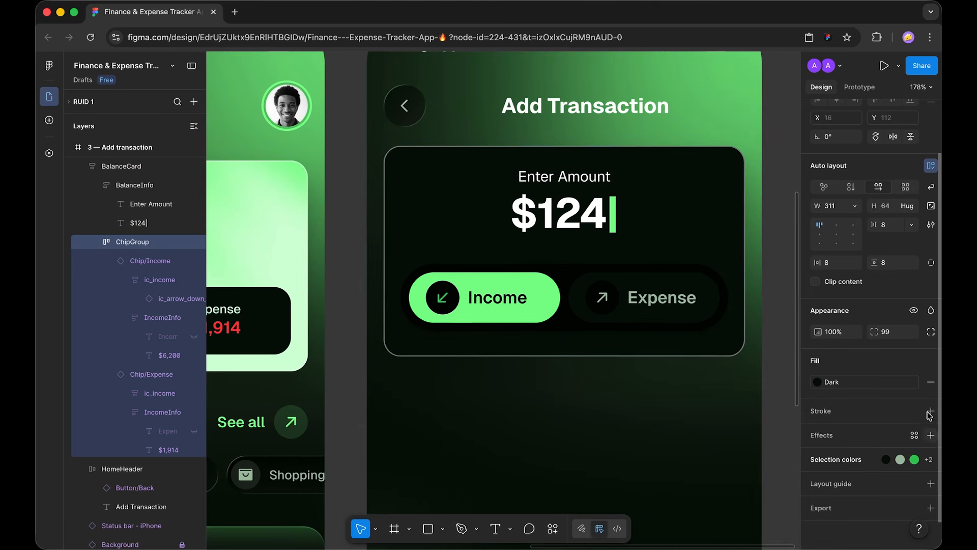
pyautogui.click(931, 411)
pyautogui.click(817, 432)
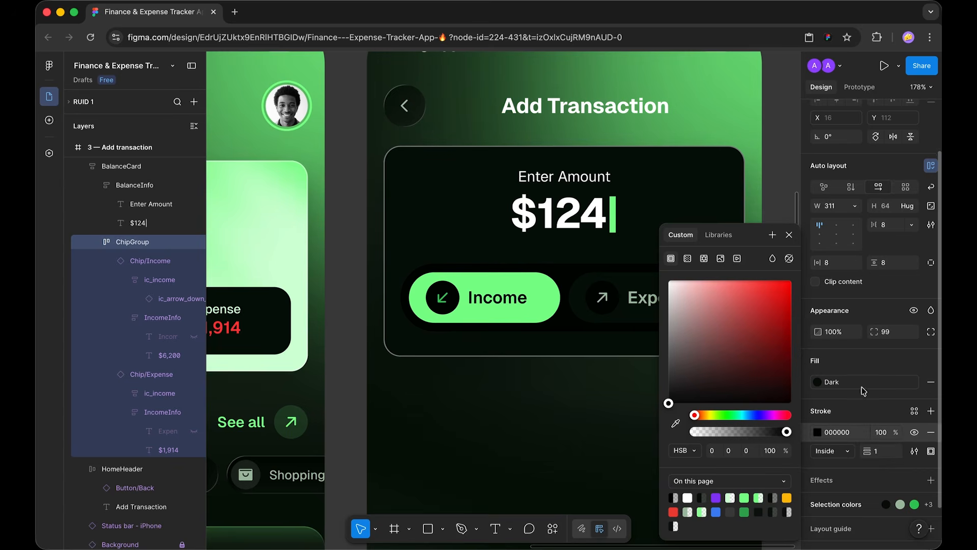
pyautogui.click(688, 259)
# - Set the stroke gradient's start stop to green 7FFE8C and its end stop to 020503 at 75% opacity
pyautogui.click(709, 363)
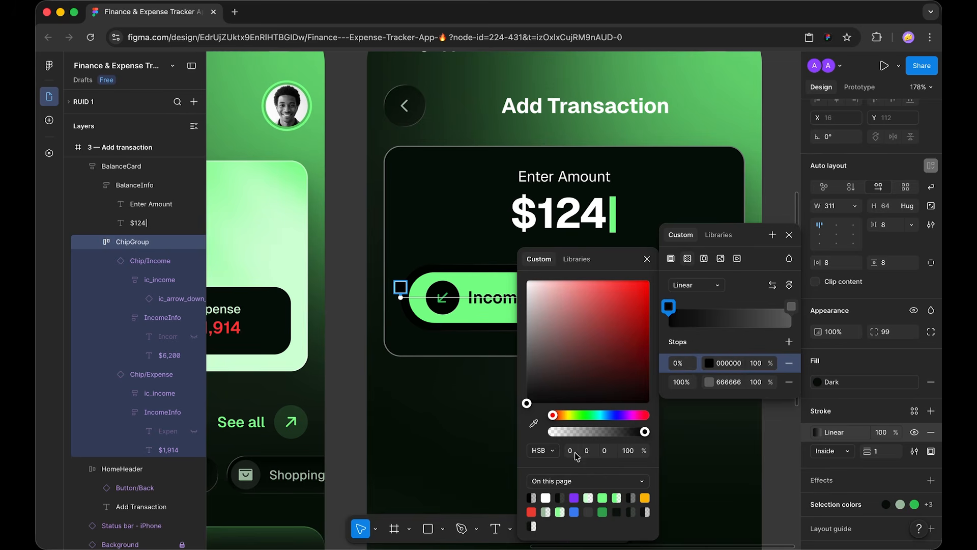
pyautogui.click(610, 499)
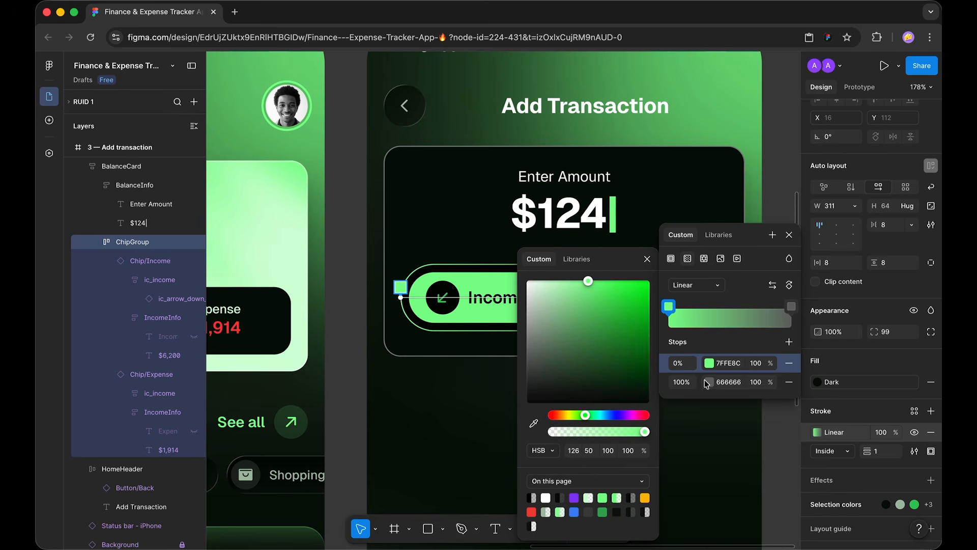
pyautogui.click(708, 384)
pyautogui.click(560, 497)
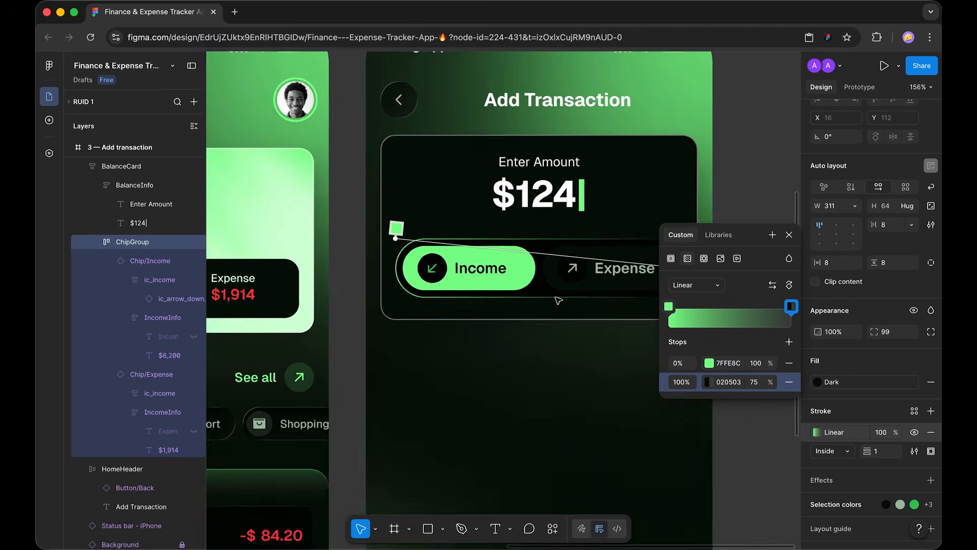
# - Shorten and angle the stroke gradient so it runs steeply downward at the chip group's left end
pyautogui.scroll(-5, 569, 303)
pyautogui.moveTo(581, 278); pyautogui.dragTo(437, 283)
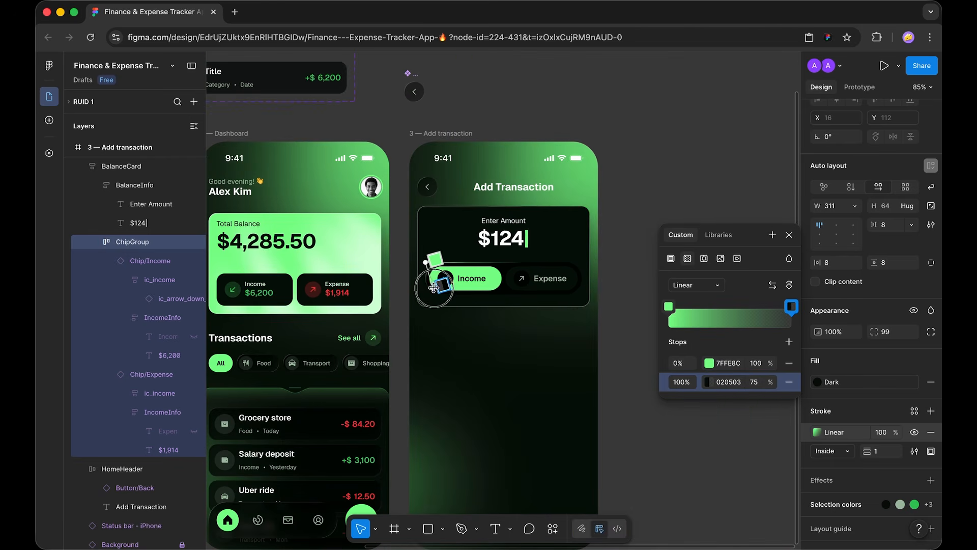
pyautogui.click(619, 251)
# - Rename the BalanceCard layer on the Add transaction screen to AmountCard
pyautogui.scroll(2, 620, 252)
pyautogui.scroll(4, 619, 251)
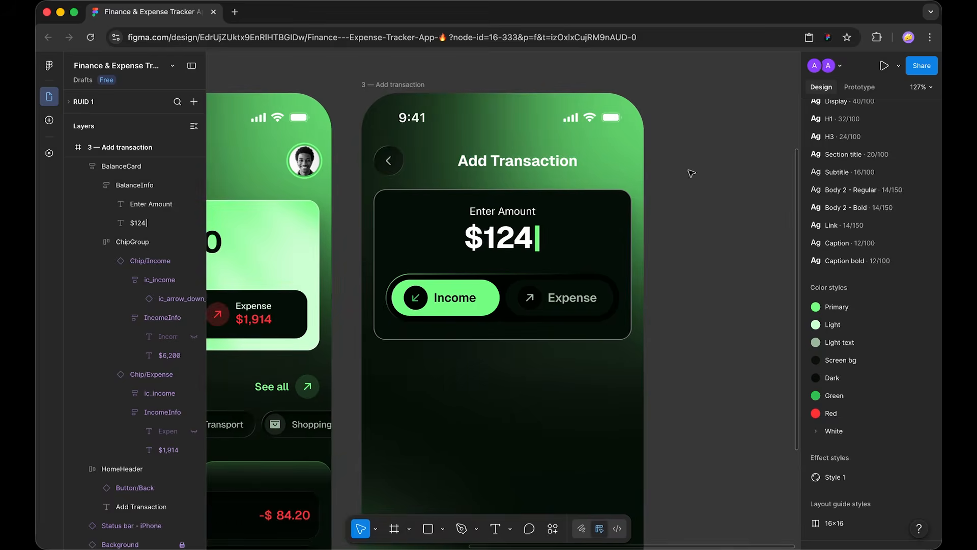
pyautogui.scroll(1, 723, 260)
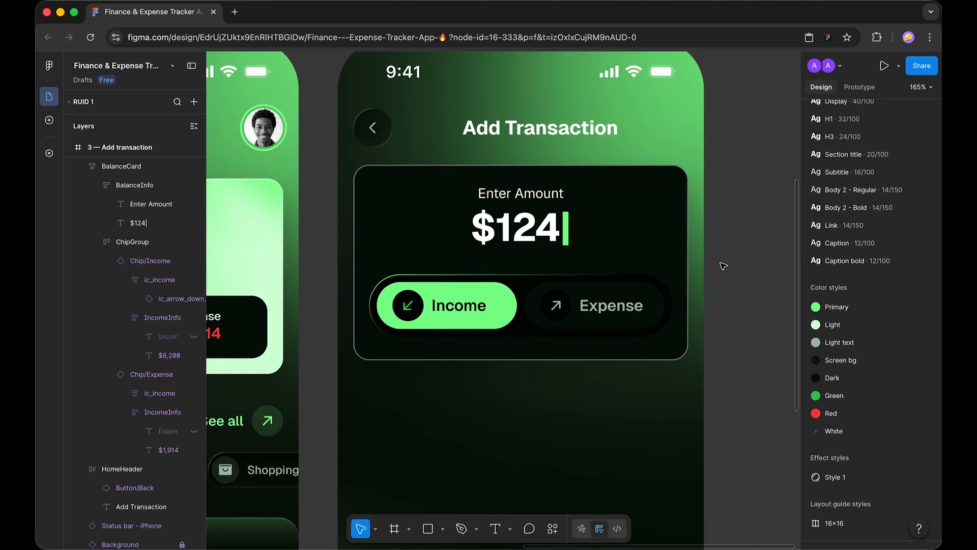
pyautogui.click(645, 240)
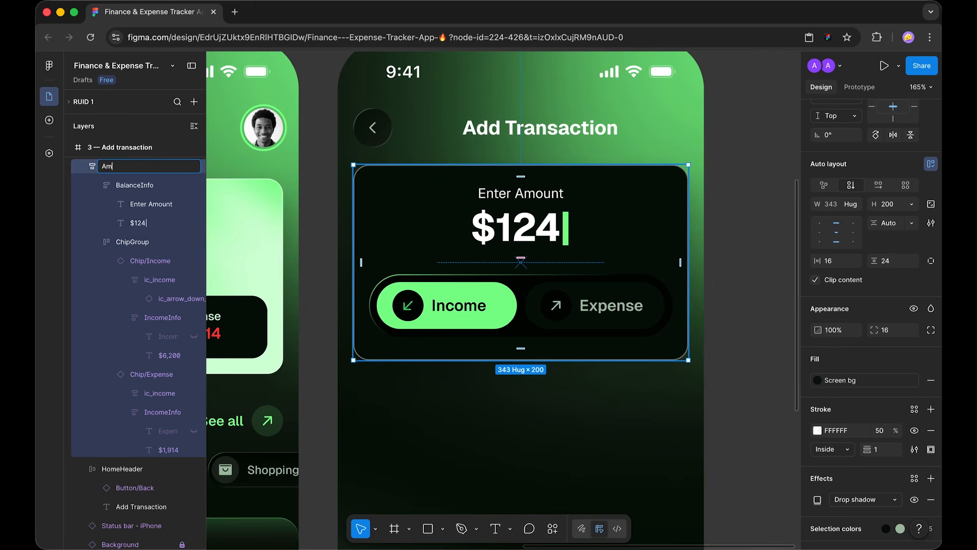
pyautogui.write('AmountCard')
pyautogui.press('Return')
# - Increase the AmountCard height to 216 and set its vertical padding to 16
pyautogui.moveTo(563, 360); pyautogui.dragTo(564, 373)
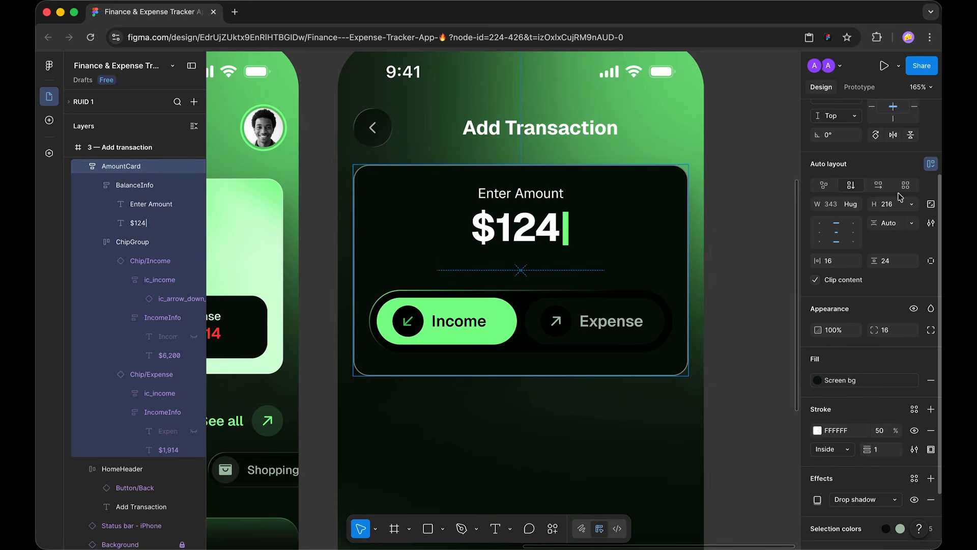
pyautogui.click(885, 261)
pyautogui.write('16')
pyautogui.press('Return')
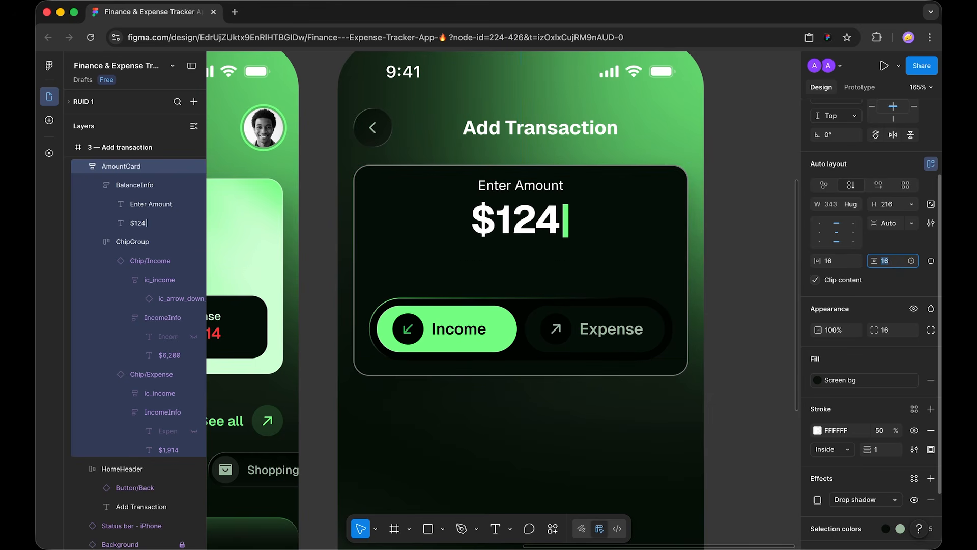
pyautogui.click(776, 320)
# - Recolour the "Enter Amount" label with the Light text style
pyautogui.scroll(-3, 773, 320)
pyautogui.keyDown('super'); pyautogui.click(620, 224); pyautogui.keyUp('super')
pyautogui.click(862, 436)
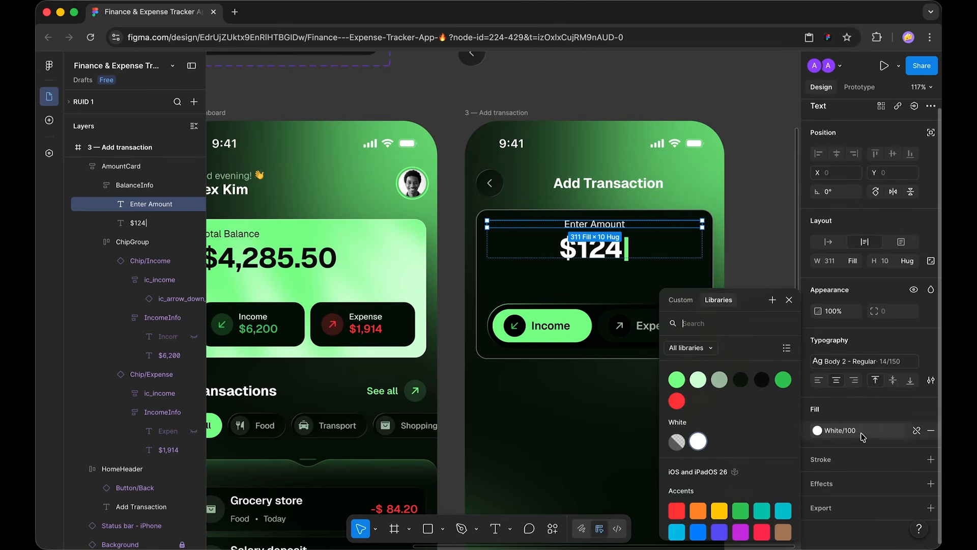
pyautogui.click(721, 381)
pyautogui.click(762, 254)
# - Replace the AmountCard's white stroke colour with the Primary style
pyautogui.scroll(-1, 763, 254)
pyautogui.scroll(1, 762, 254)
pyautogui.click(702, 256)
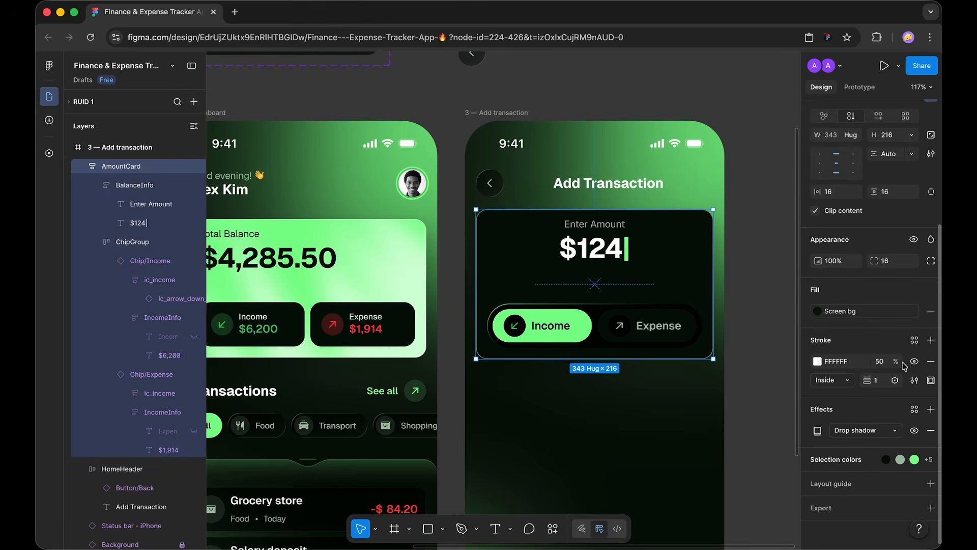
pyautogui.click(915, 339)
pyautogui.click(684, 380)
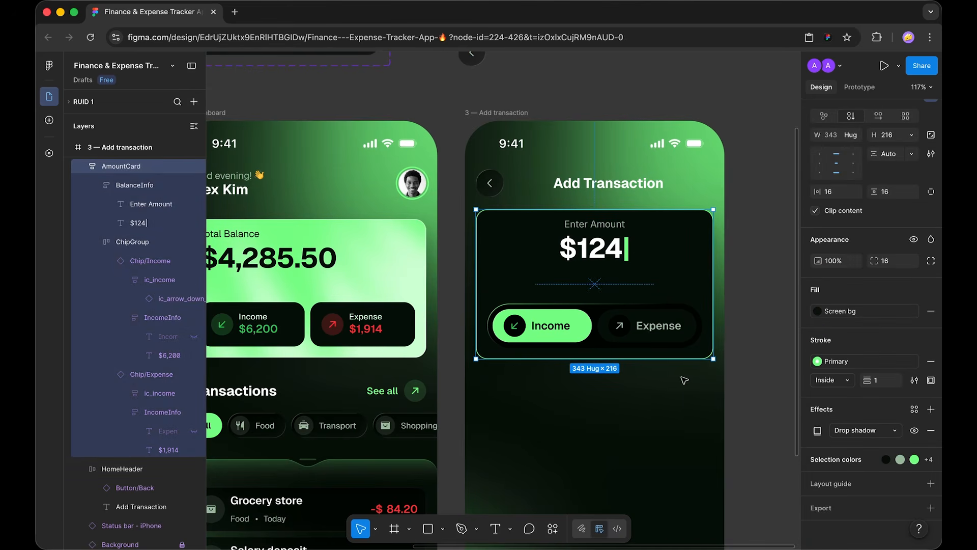
pyautogui.click(748, 330)
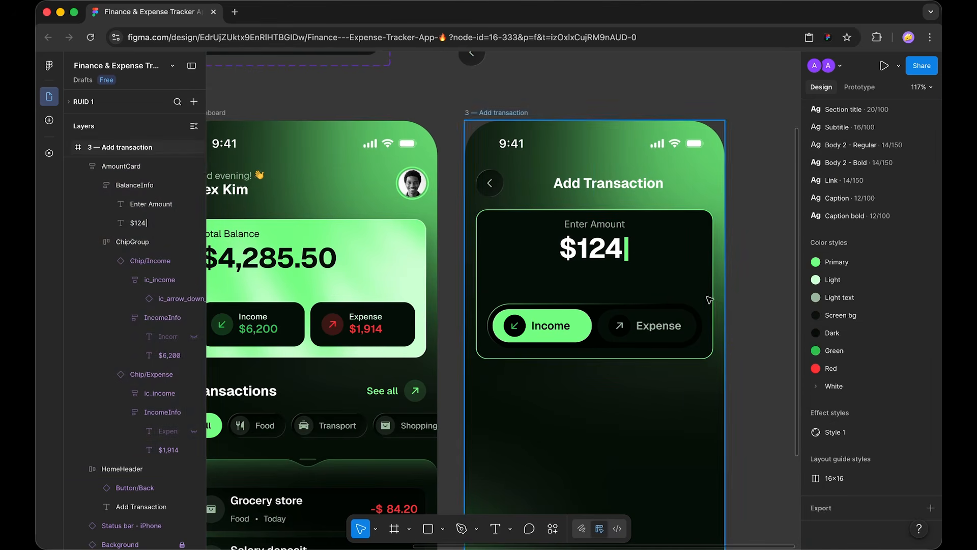
# - Add a Glass effect to the AmountCard alongside its drop shadow
pyautogui.click(707, 298)
pyautogui.scroll(-1, 867, 368)
pyautogui.scroll(-1, 867, 368)
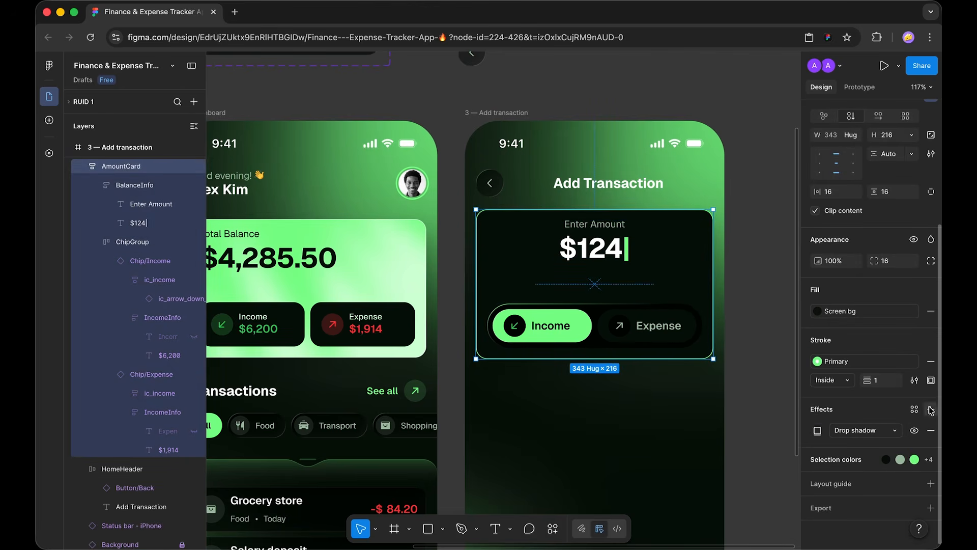
pyautogui.click(930, 409)
pyautogui.click(683, 421)
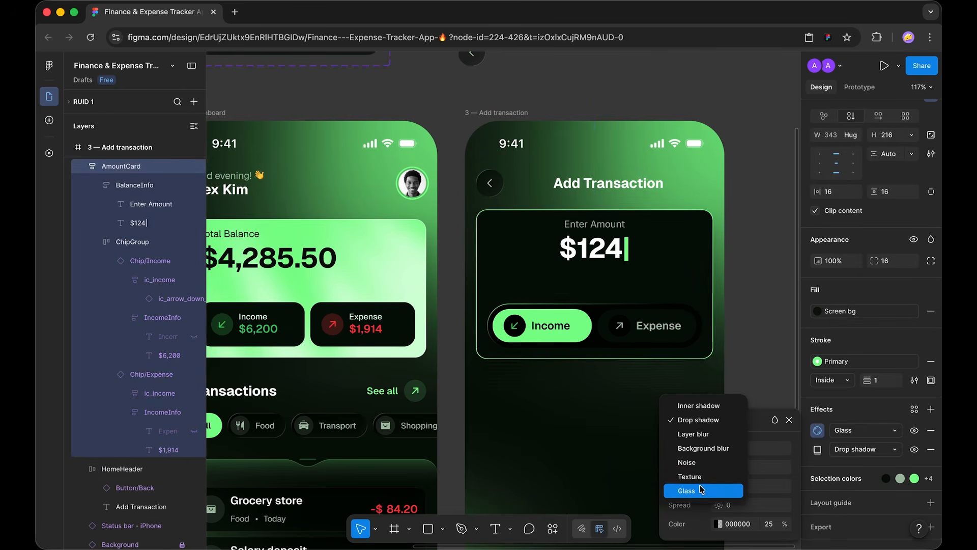
pyautogui.click(685, 491)
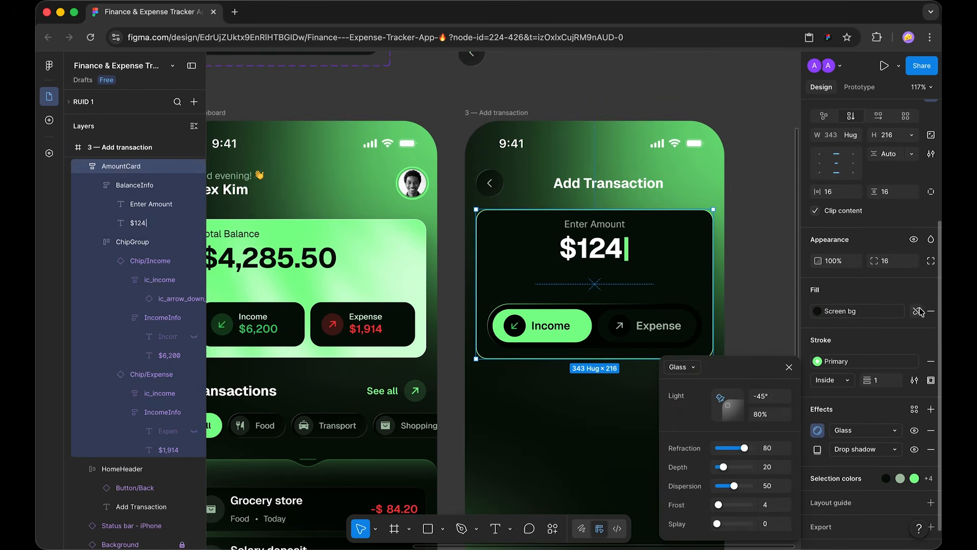
# - Detach the AmountCard's fill from the Screen bg style and set its opacity to 95%
pyautogui.click(919, 311)
pyautogui.press('Return')
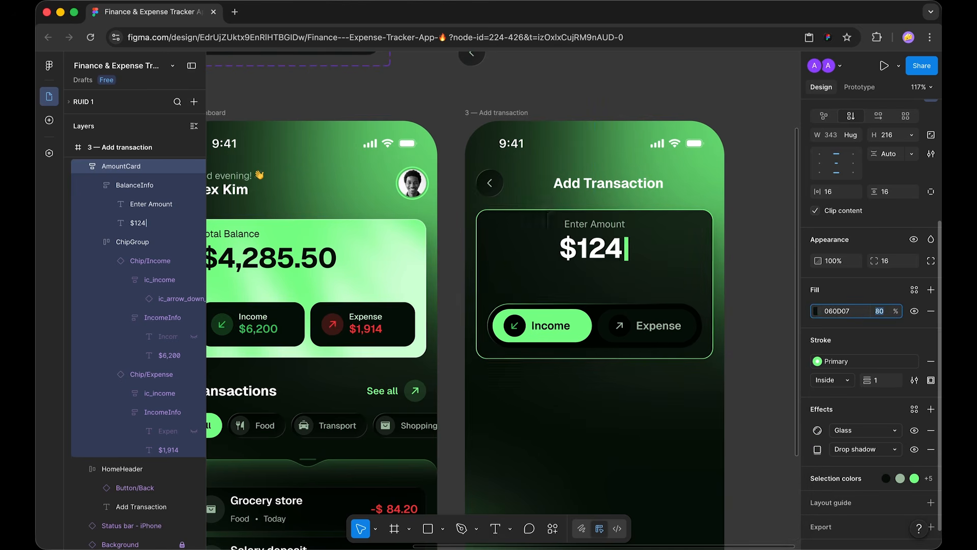
pyautogui.click(747, 311)
pyautogui.moveTo(751, 268); pyautogui.dragTo(702, 269)
pyautogui.scroll(1, 696, 291)
pyautogui.click(649, 274)
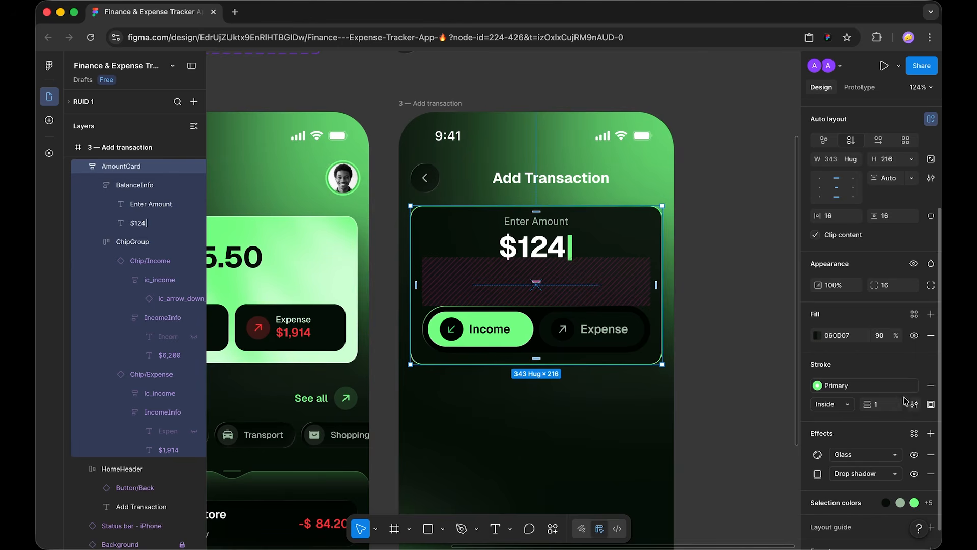
pyautogui.click(887, 337)
pyautogui.write('95')
pyautogui.press('Return')
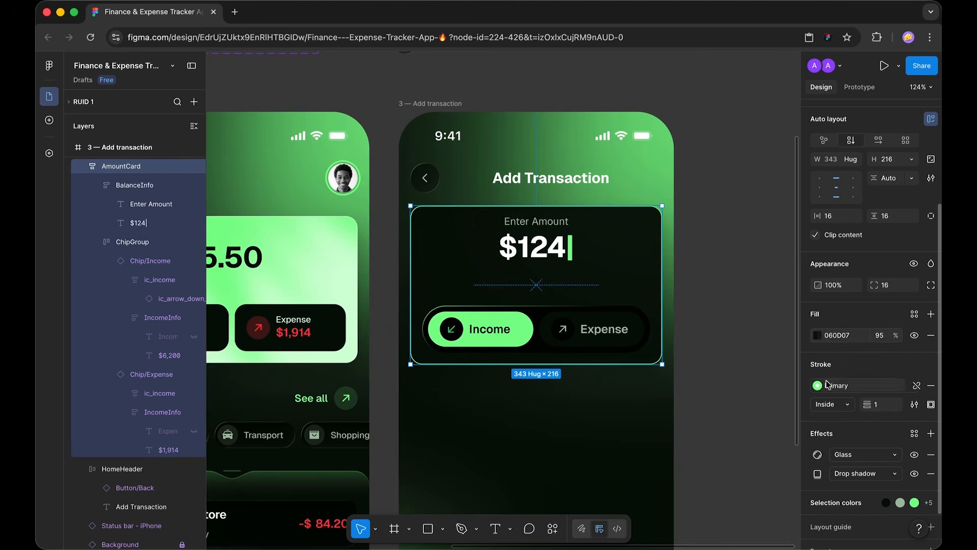
pyautogui.click(734, 285)
pyautogui.scroll(-3, 734, 286)
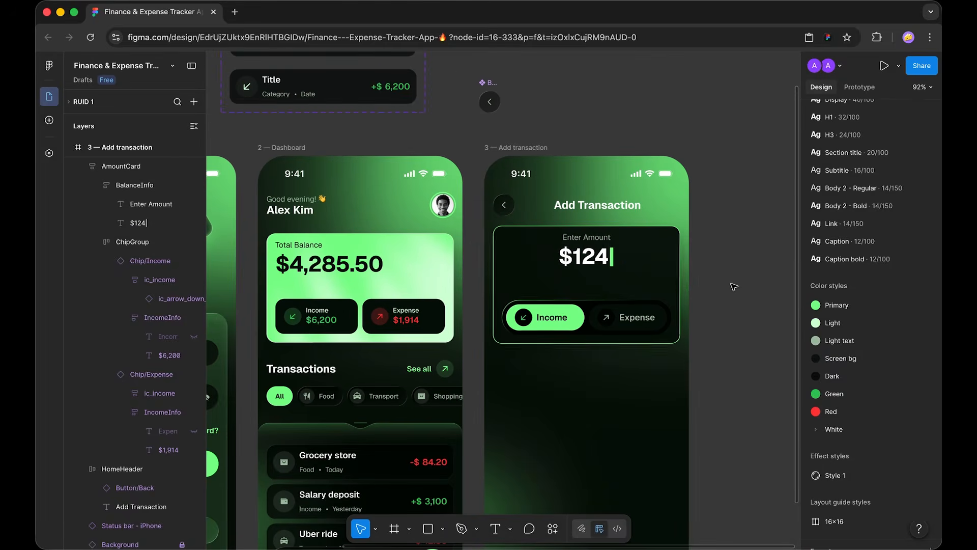
# - Set the horizontal padding of both the Income and Expense chips to 8
pyautogui.scroll(3, 679, 294)
pyautogui.click(473, 337)
pyautogui.click(473, 337)
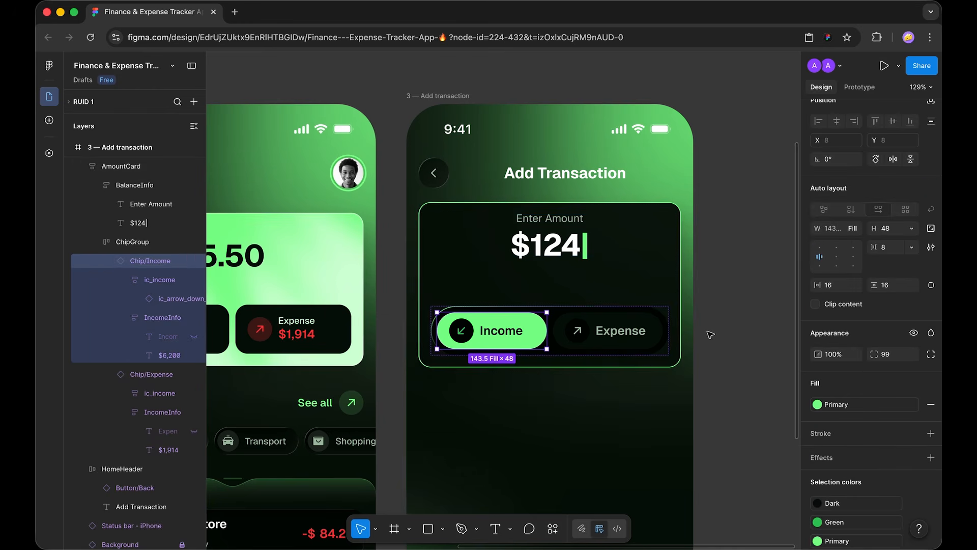
pyautogui.keyDown('shift'); pyautogui.click(636, 332); pyautogui.keyUp('shift')
pyautogui.write('8')
pyautogui.press('Return')
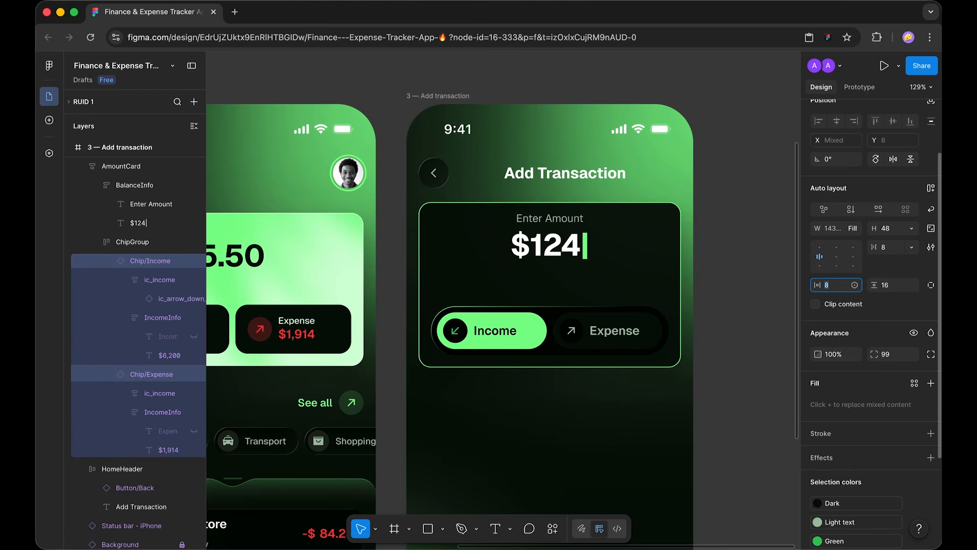
# - Apply the Body 2 - Bold text style to the Income and Expense chip labels
pyautogui.scroll(2, 705, 280)
pyautogui.keyDown('super'); pyautogui.click(467, 334); pyautogui.keyUp('super')
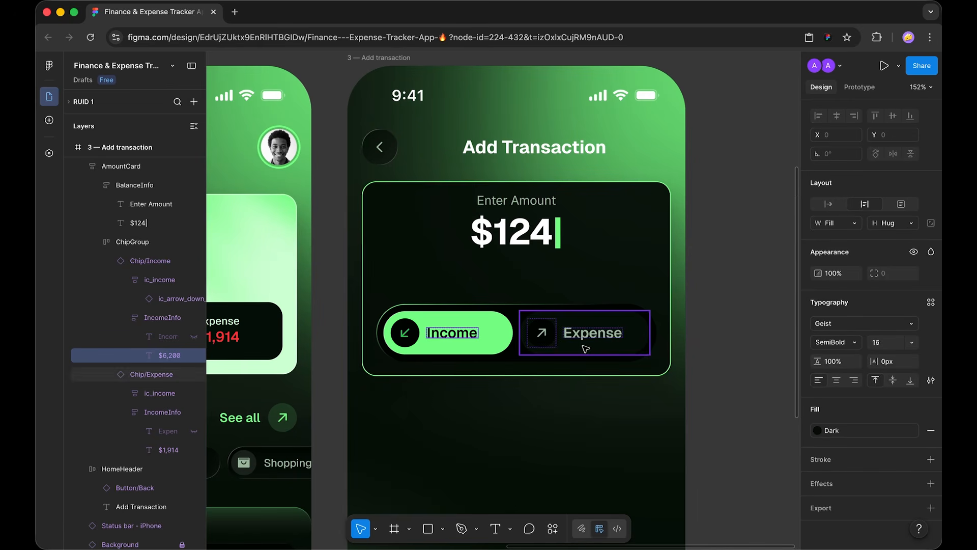
pyautogui.keyDown('shift'); pyautogui.keyDown('super'); pyautogui.click(604, 332); pyautogui.keyUp('super'); pyautogui.keyUp('shift')
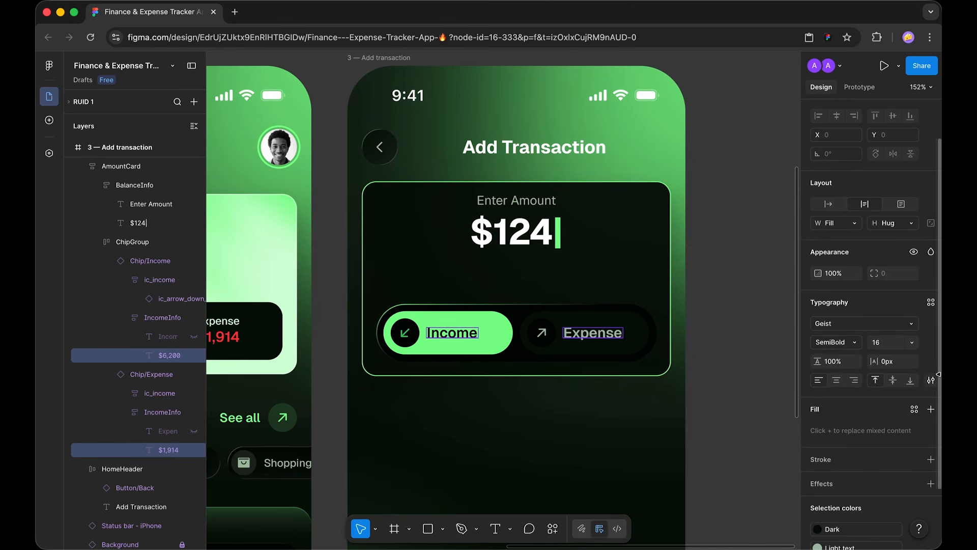
pyautogui.click(930, 303)
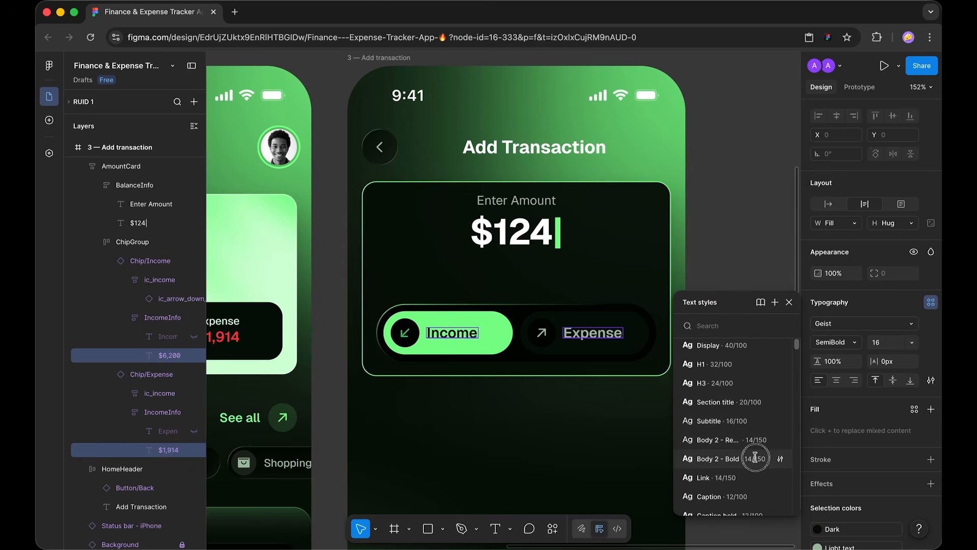
pyautogui.click(755, 457)
pyautogui.click(763, 338)
# - Set the vertical gap between the "Enter Amount" label and the $124 value in BalanceInfo to 32
pyautogui.scroll(-5, 764, 338)
pyautogui.hscroll(1, 731, 295)
pyautogui.scroll(2, 723, 289)
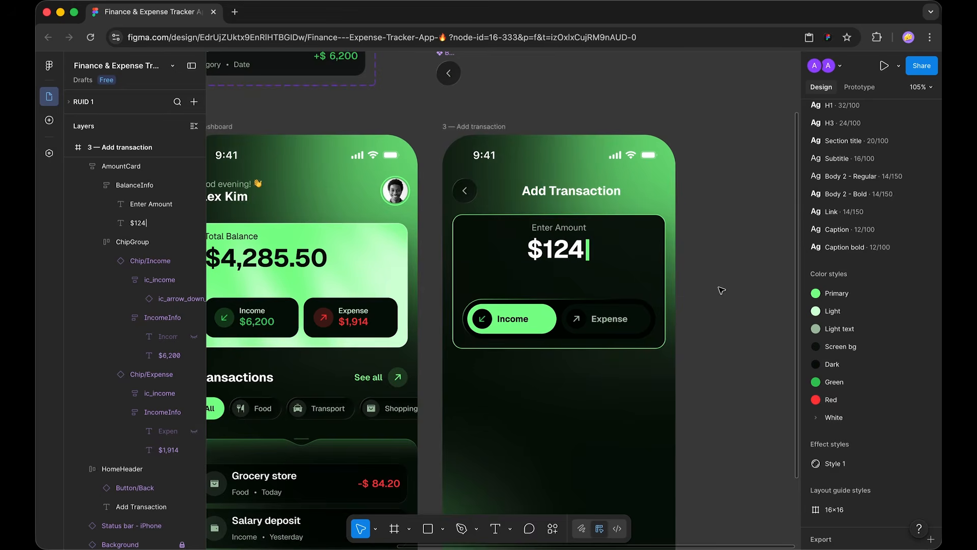
pyautogui.scroll(3, 727, 240)
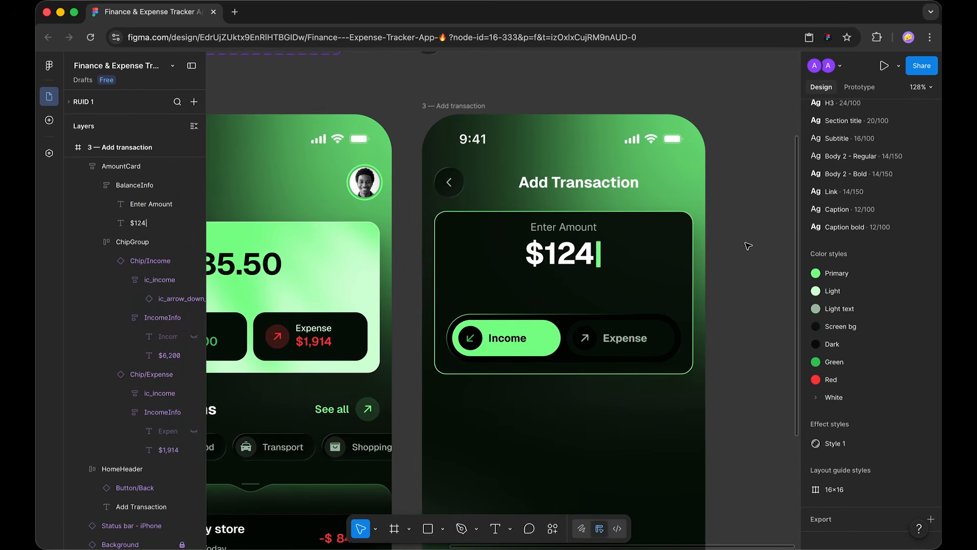
pyautogui.doubleClick(555, 254)
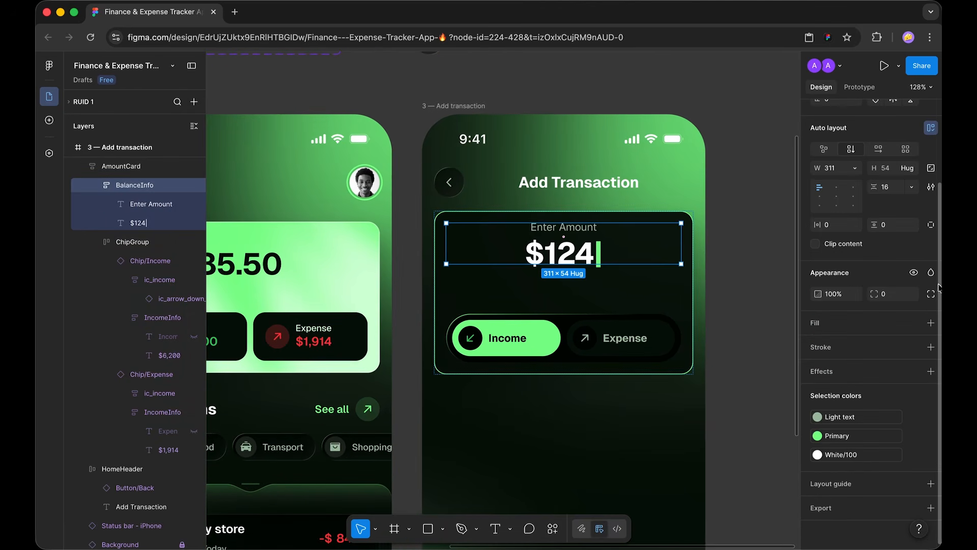
pyautogui.click(886, 187)
pyautogui.write('24')
pyautogui.press('Return')
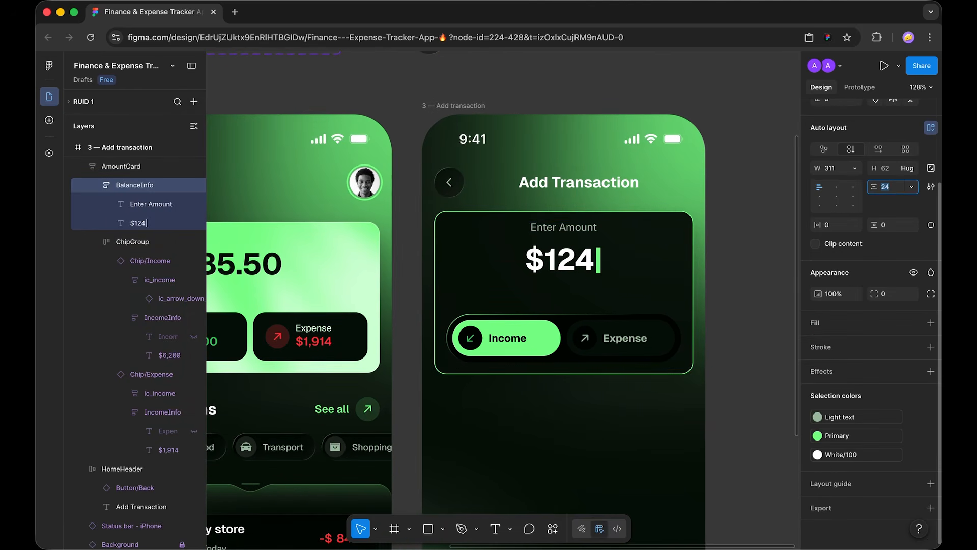
pyautogui.write('32')
pyautogui.press('Return')
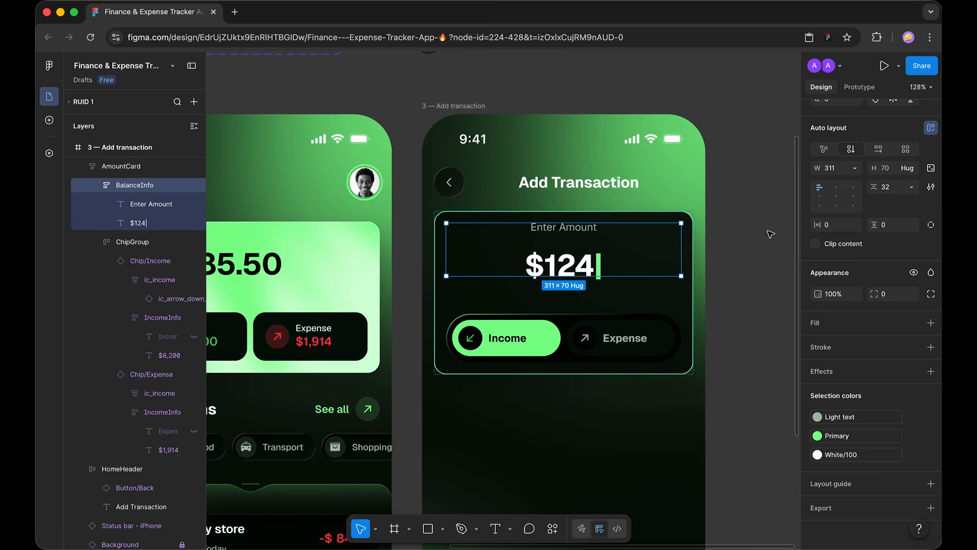
pyautogui.click(765, 233)
pyautogui.scroll(-5, 773, 235)
pyautogui.scroll(4, 773, 236)
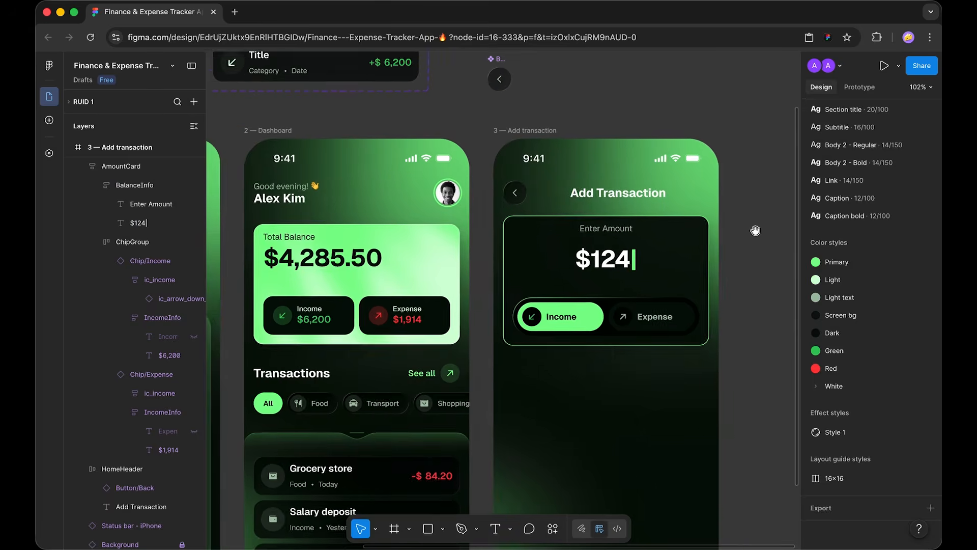
pyautogui.moveTo(756, 230); pyautogui.dragTo(740, 245)
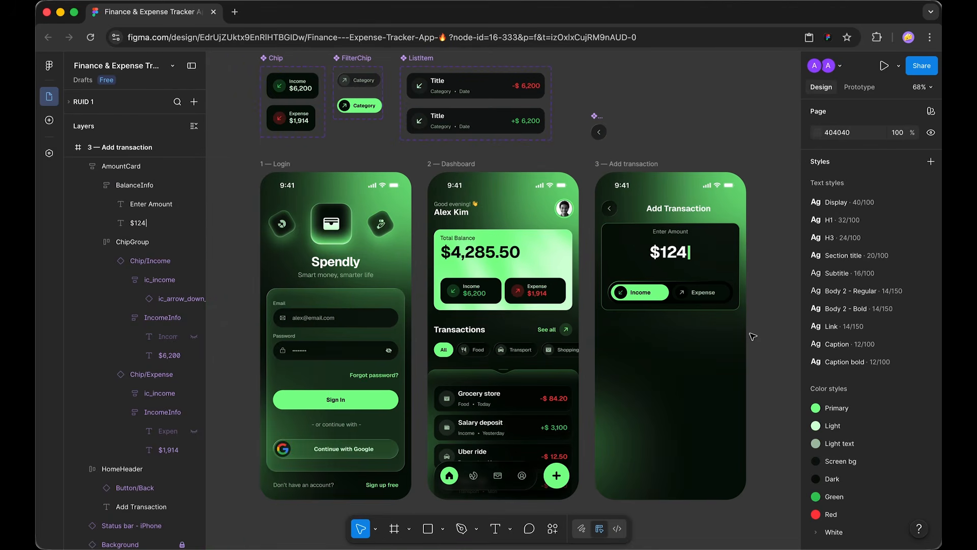
pyautogui.scroll(4, 752, 337)
pyautogui.scroll(-5, 752, 338)
pyautogui.scroll(-2, 752, 340)
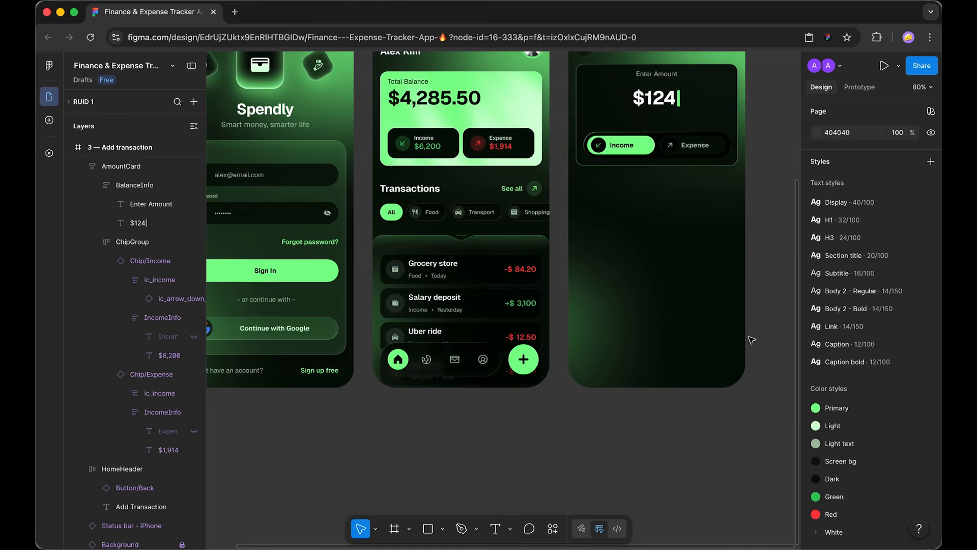
pyautogui.scroll(-2, 508, 249)
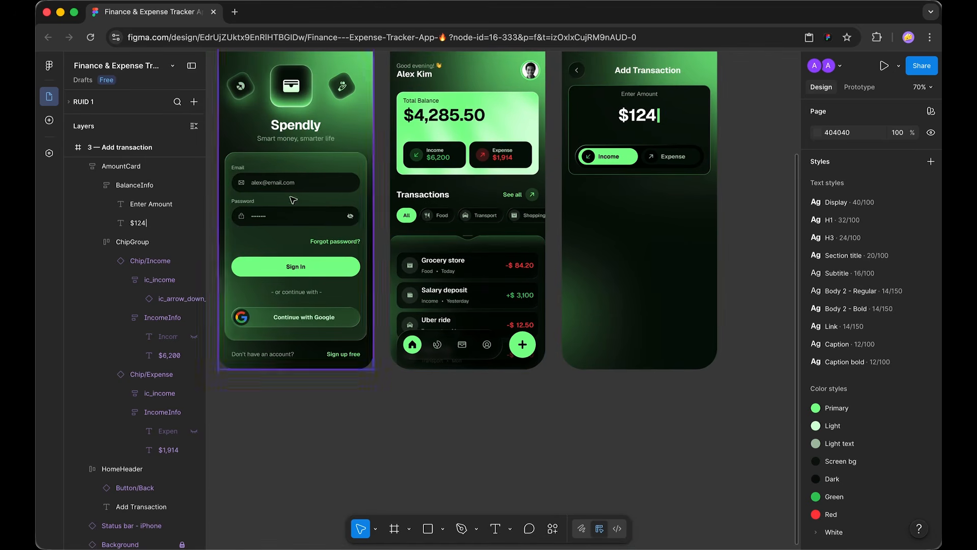
# - Copy the Grocery store list item from the Dashboard into the Add transaction frame, placing it below the AmountCard at X 16, Y 360
pyautogui.scroll(8, 480, 240)
pyautogui.click(460, 306)
pyautogui.doubleClick(461, 307)
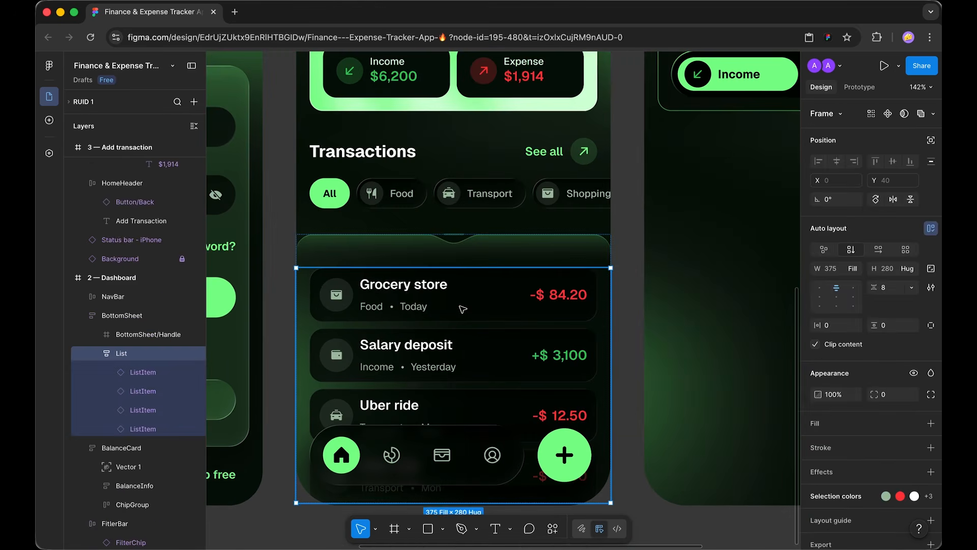
pyautogui.doubleClick(461, 308)
pyautogui.scroll(-5, 473, 290)
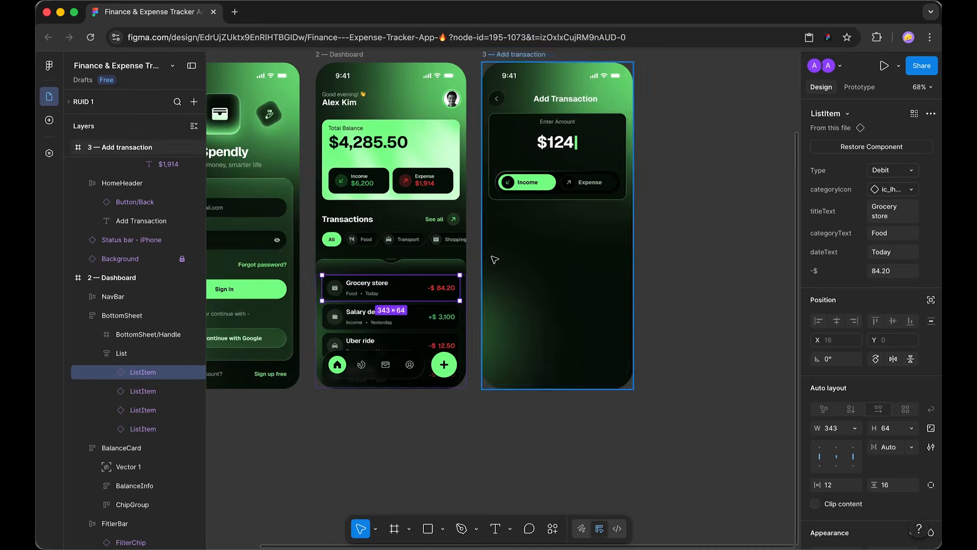
pyautogui.scroll(6, 589, 275)
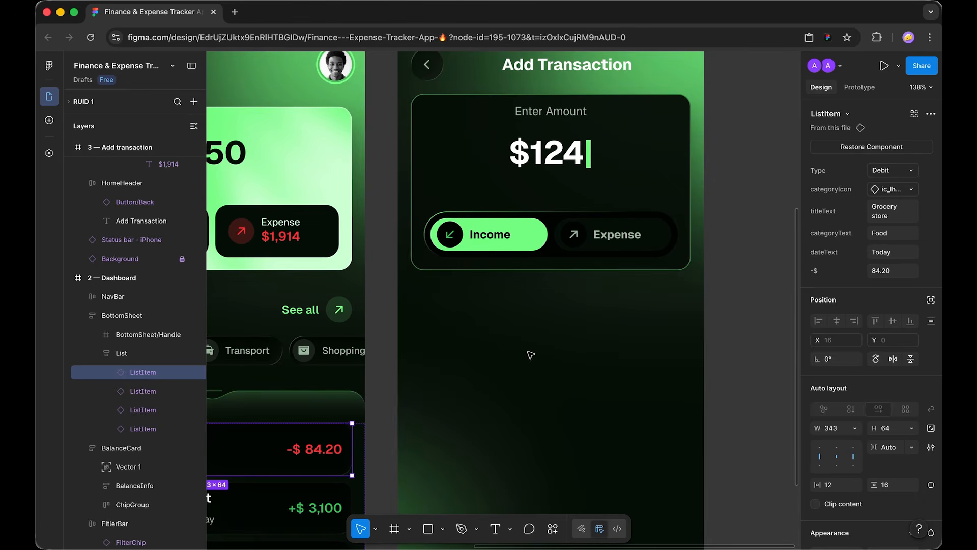
pyautogui.click(393, 442)
pyautogui.scroll(-3, 633, 375)
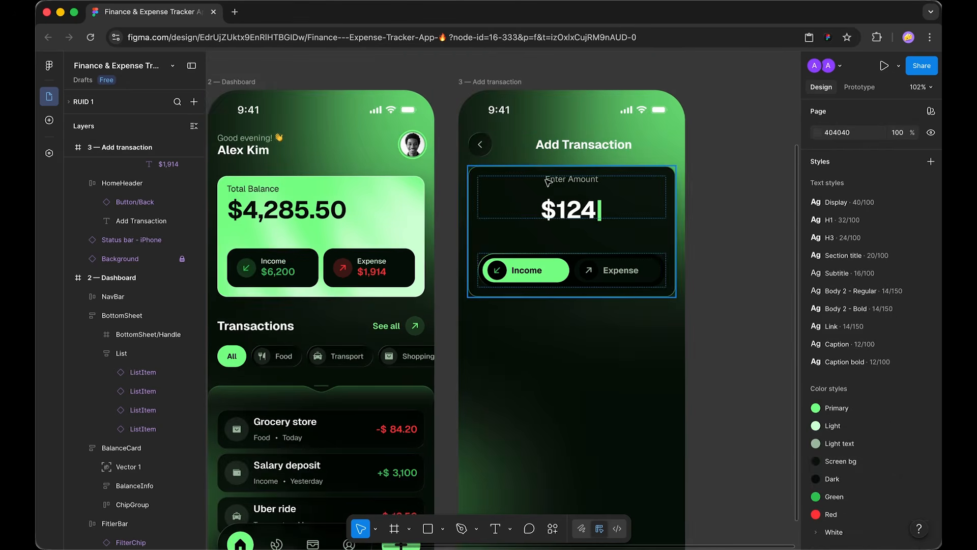
pyautogui.click(507, 84)
pyautogui.hotkey('ctrl', 'v')
pyautogui.moveTo(631, 160); pyautogui.dragTo(632, 333)
# - Detach the copied Grocery store list item from its component and delete its amount text
pyautogui.scroll(5, 633, 333)
pyautogui.rightClick(525, 345)
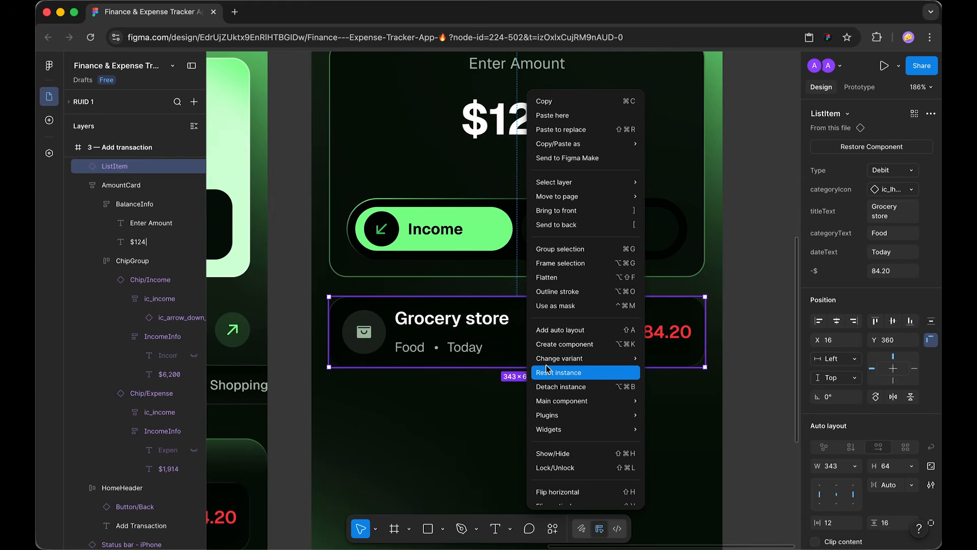
pyautogui.click(555, 386)
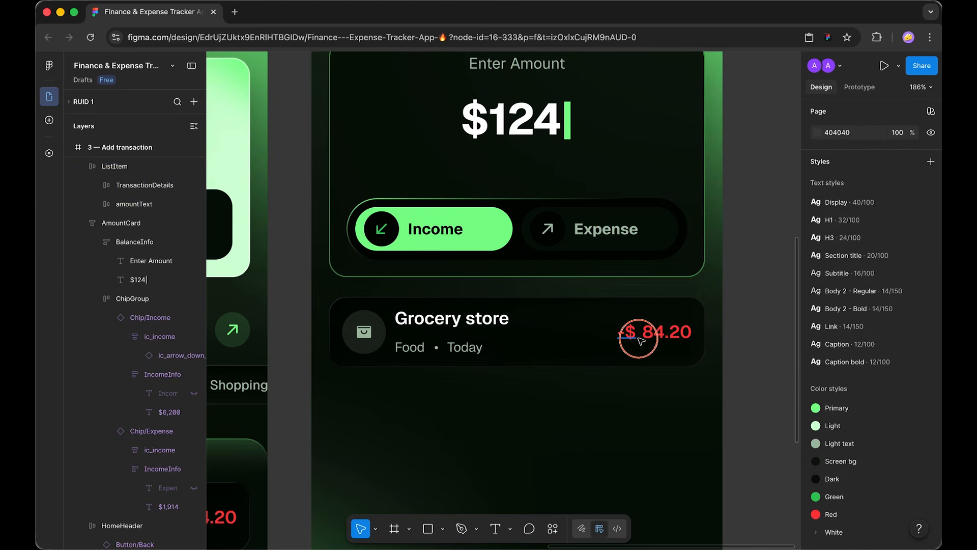
pyautogui.doubleClick(631, 334)
pyautogui.click(745, 291)
pyautogui.doubleClick(654, 333)
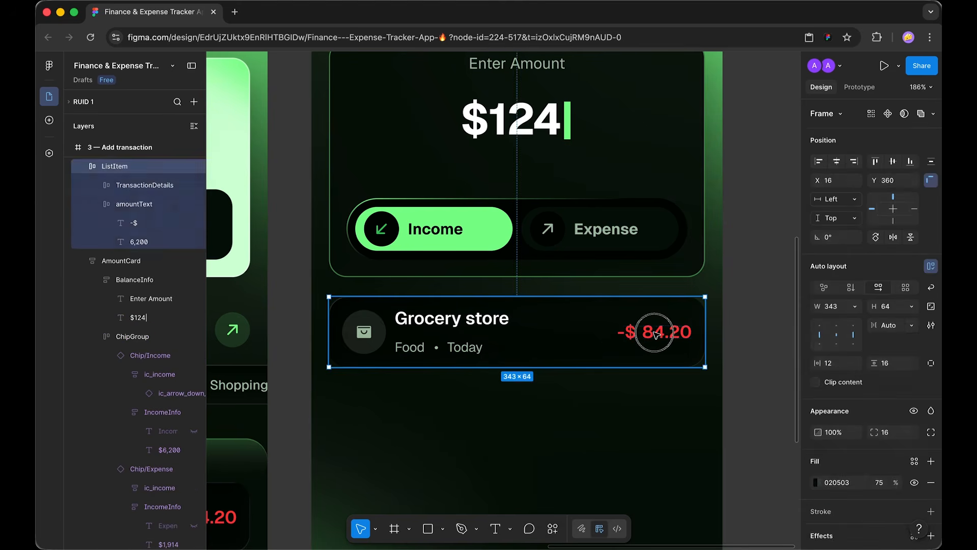
pyautogui.press('Delete')
pyautogui.click(640, 348)
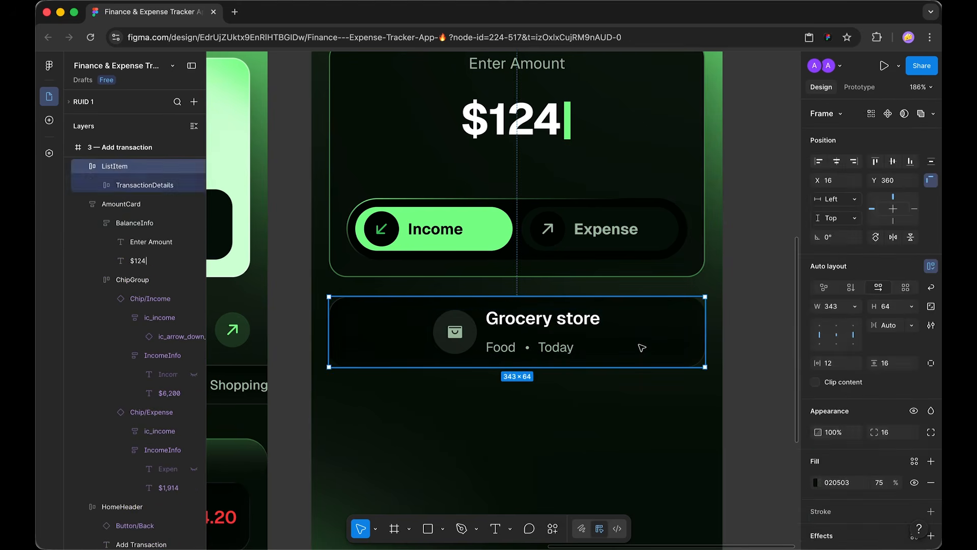
# - Left-align the list item's content, ungroup TransactionDetails and delete the category icon
pyautogui.click(823, 339)
pyautogui.click(764, 308)
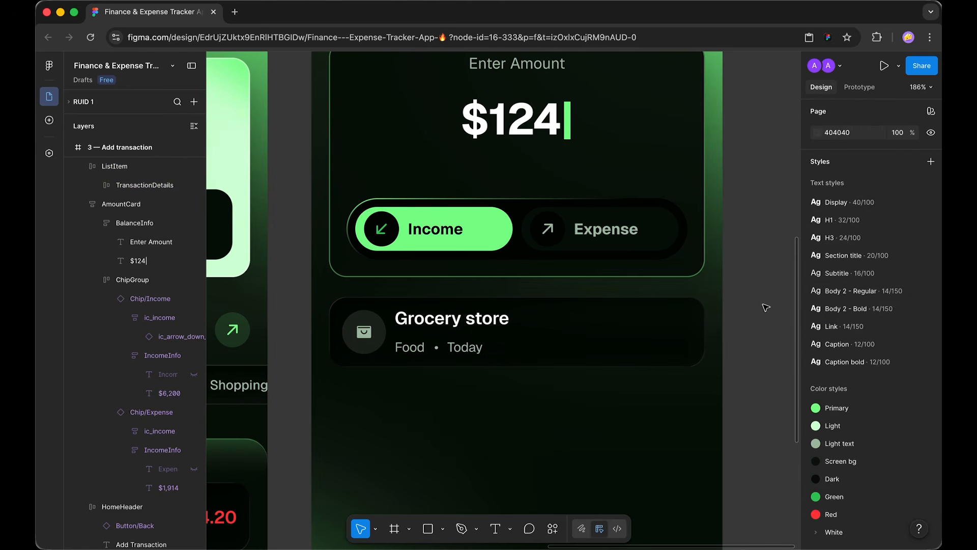
pyautogui.doubleClick(369, 337)
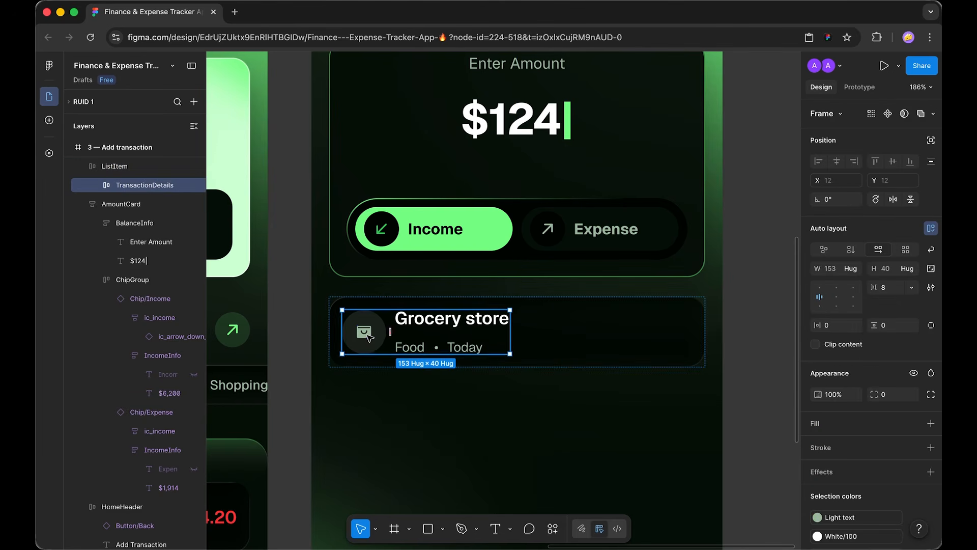
pyautogui.press('super+shift+g')
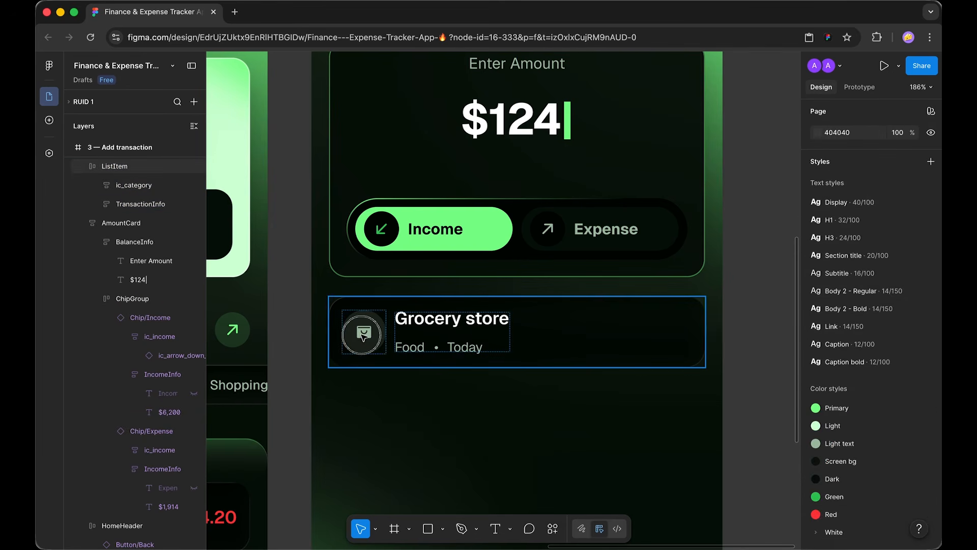
pyautogui.click(363, 336)
pyautogui.click(363, 336)
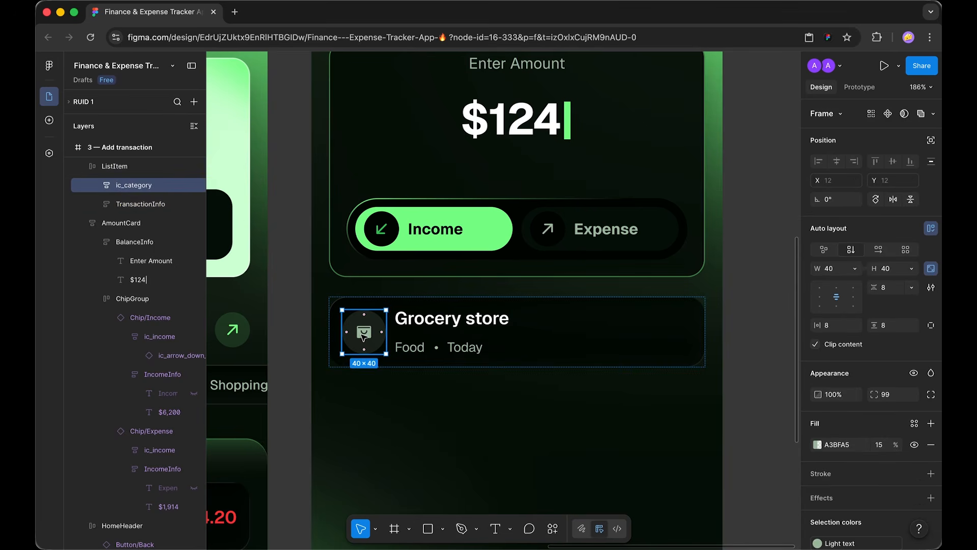
pyautogui.press('Delete')
pyautogui.click(397, 325)
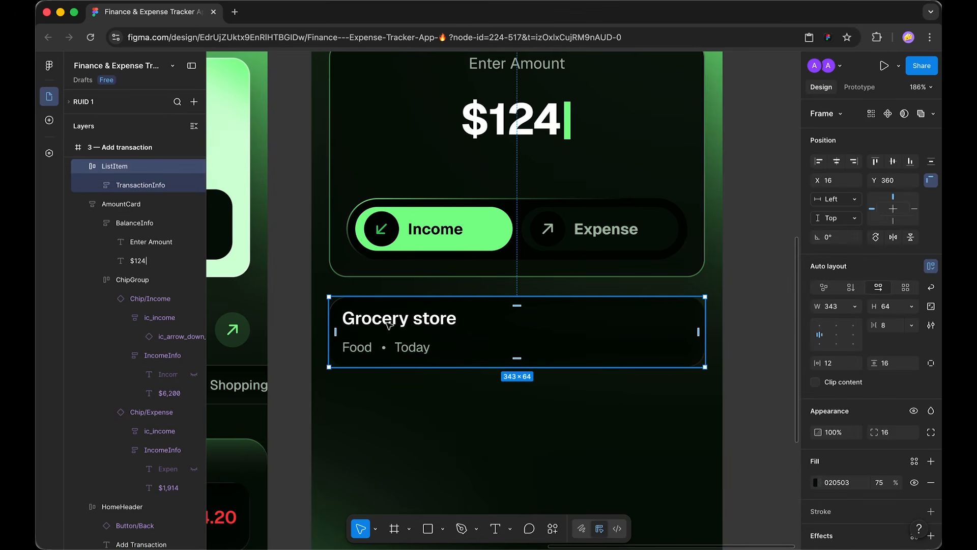
pyautogui.doubleClick(389, 324)
pyautogui.press('super+shift+g')
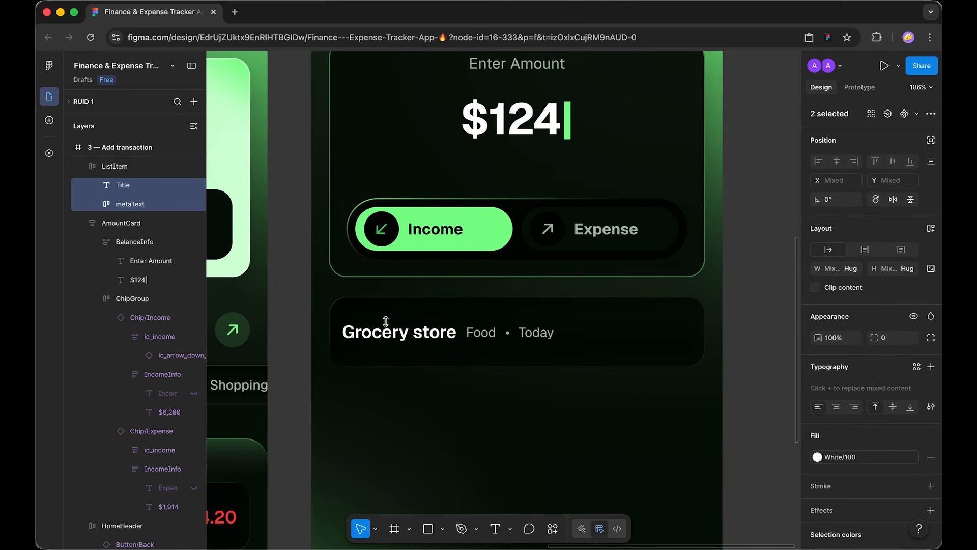
pyautogui.press('super+z')
# - Ungroup the metaText row and delete the dot and the Today text, keeping only Food
pyautogui.click(386, 346)
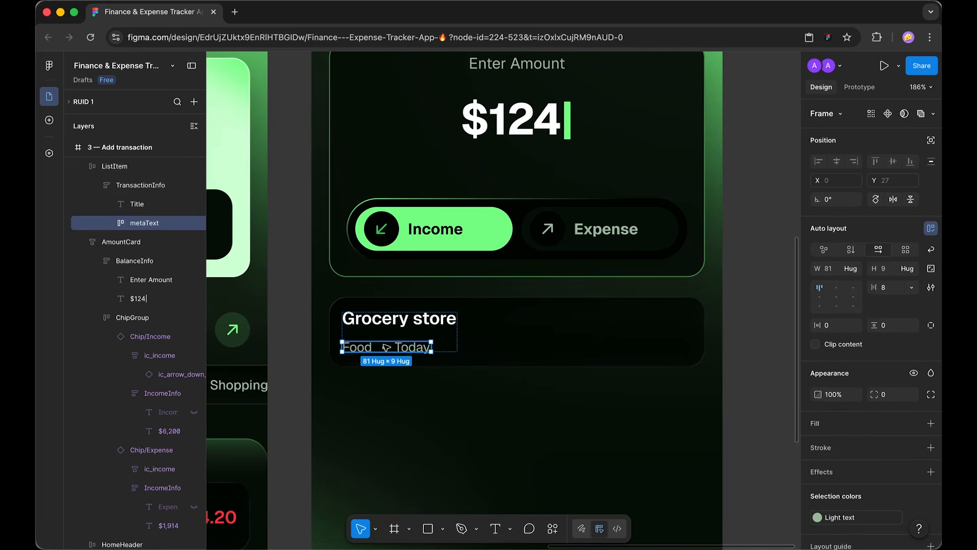
pyautogui.press('super+shift+g')
pyautogui.click(345, 347)
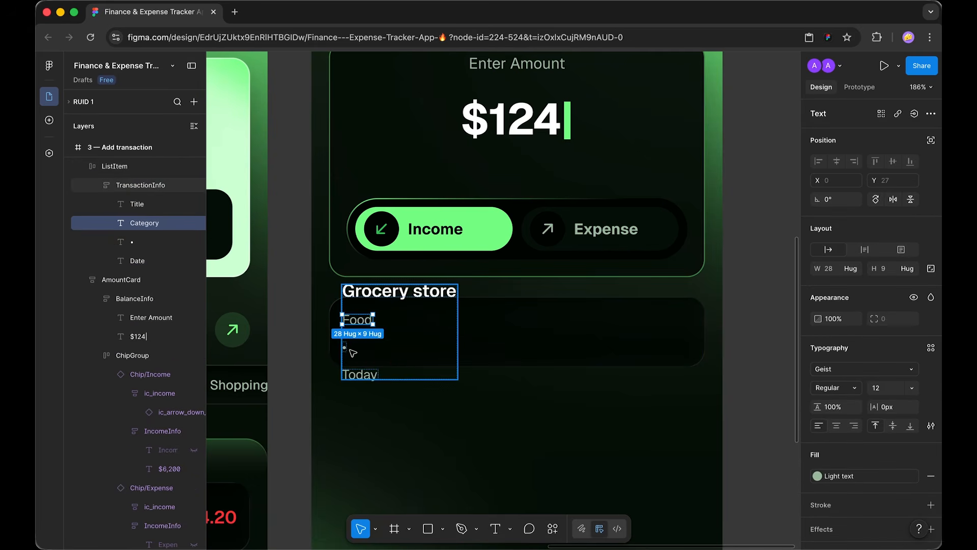
pyautogui.keyDown('shift'); pyautogui.click(358, 373); pyautogui.keyUp('shift')
pyautogui.press('Delete')
# - Place the Food text above the heading, changing it to "Title" and the heading to "Netflix subscription"
pyautogui.click(356, 342)
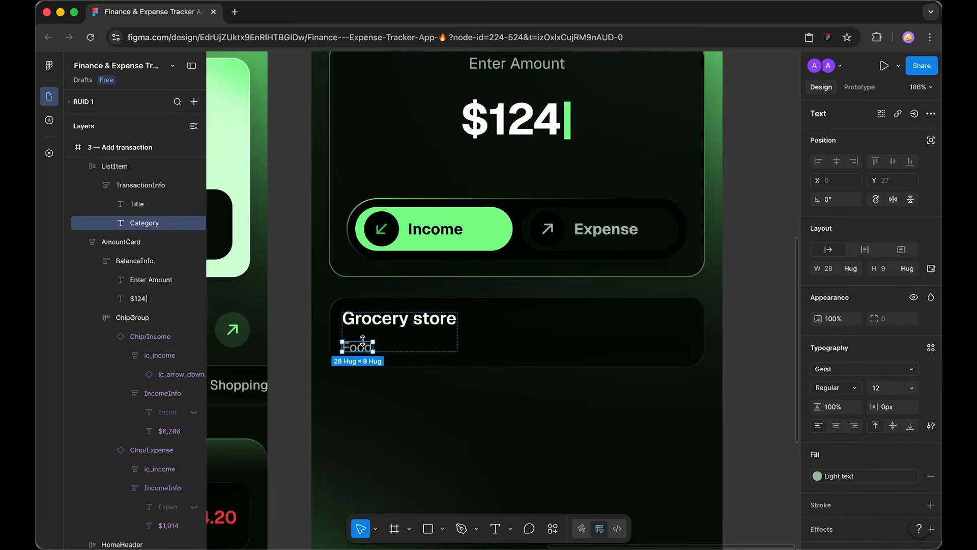
pyautogui.press('Up')
pyautogui.press('Return')
pyautogui.write('Tit')
pyautogui.press('Tab')
pyautogui.press('Return')
pyautogui.write('Netflix su')
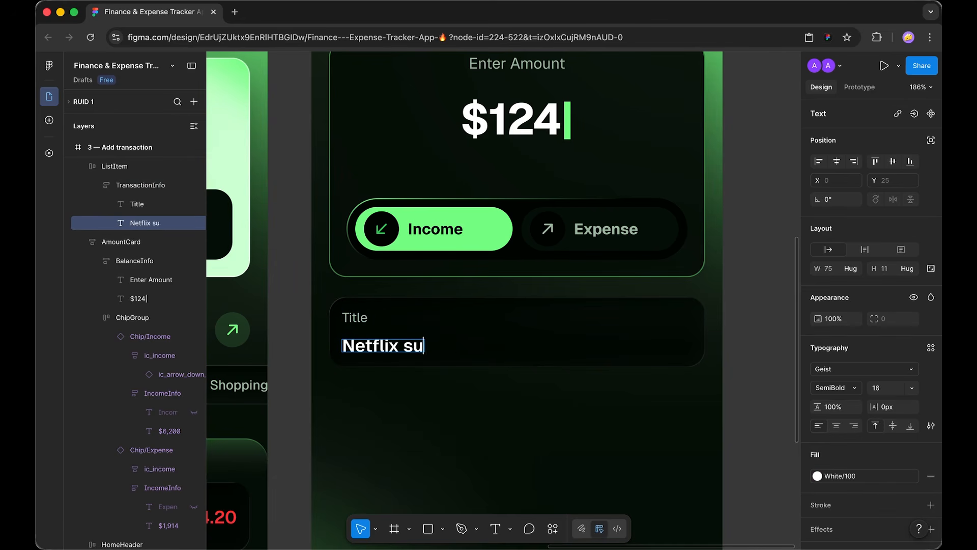
pyautogui.write('bscription')
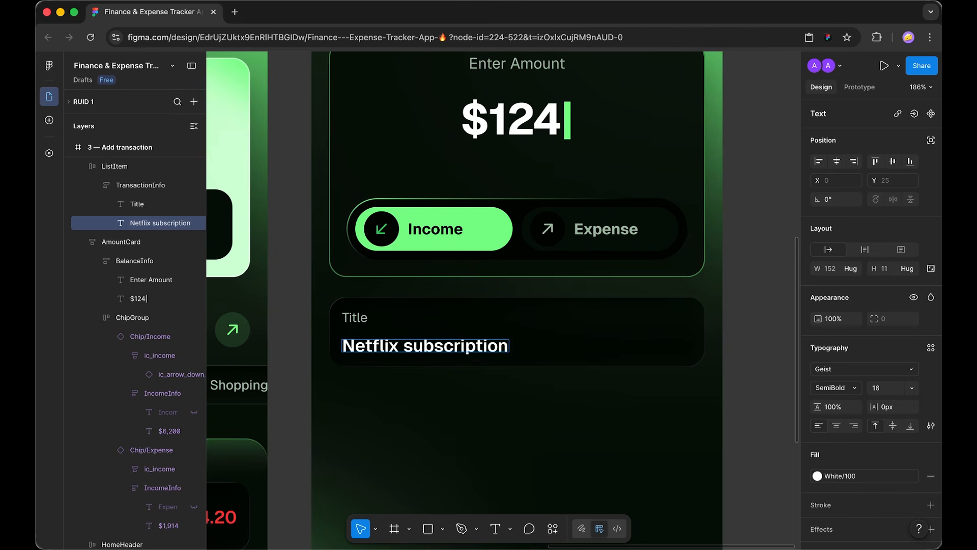
# - Set the vertical gap between the "Title" label and the "Netflix subscription" text to 8
pyautogui.click(475, 331)
pyautogui.doubleClick(349, 317)
pyautogui.click(904, 290)
pyautogui.write('8')
pyautogui.press('Return')
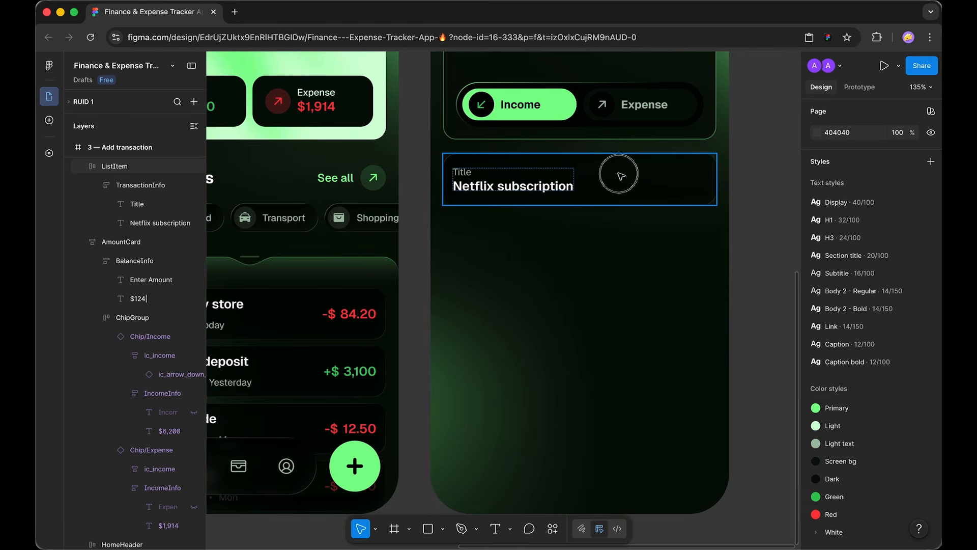
# - Set the height of the Netflix subscription list item to 56
pyautogui.click(619, 176)
pyautogui.click(896, 309)
pyautogui.write('56')
pyautogui.press('Return')
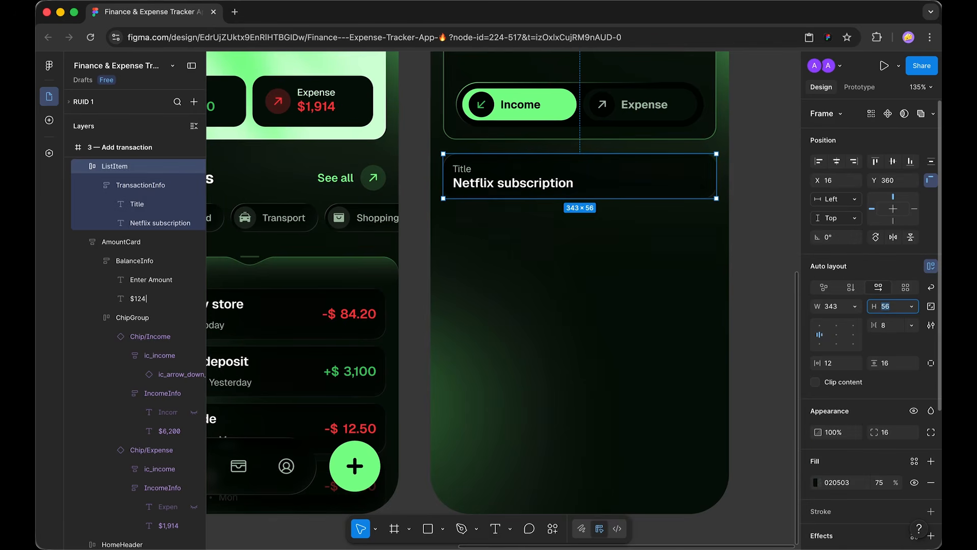
# - Apply the Body 2 - Bold text style to the "Netflix subscription" text
pyautogui.keyDown('super'); pyautogui.click(505, 182); pyautogui.keyUp('super')
pyautogui.click(931, 351)
pyautogui.click(752, 215)
pyautogui.scroll(3, 754, 217)
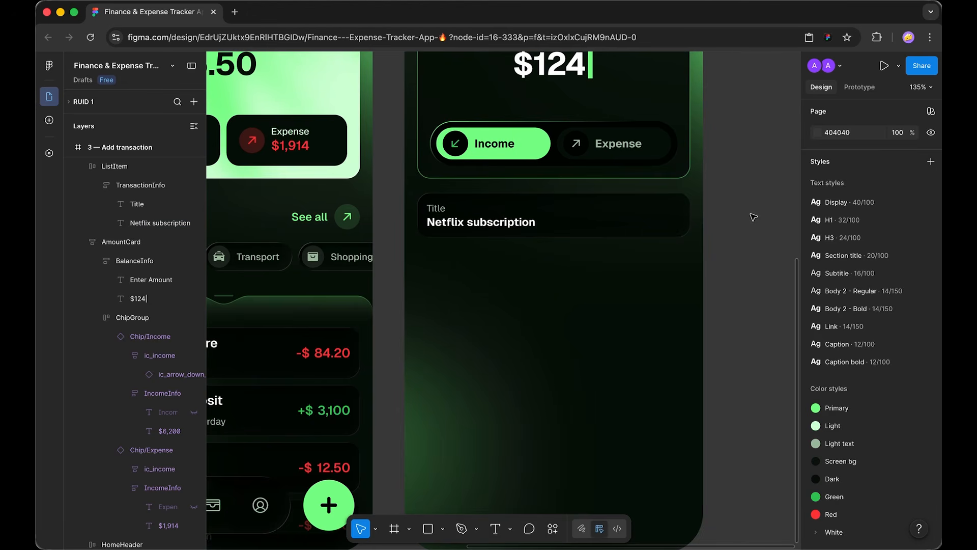
# - Set the width of the TransactionInfo frame inside the list item to fill its container
pyautogui.click(583, 237)
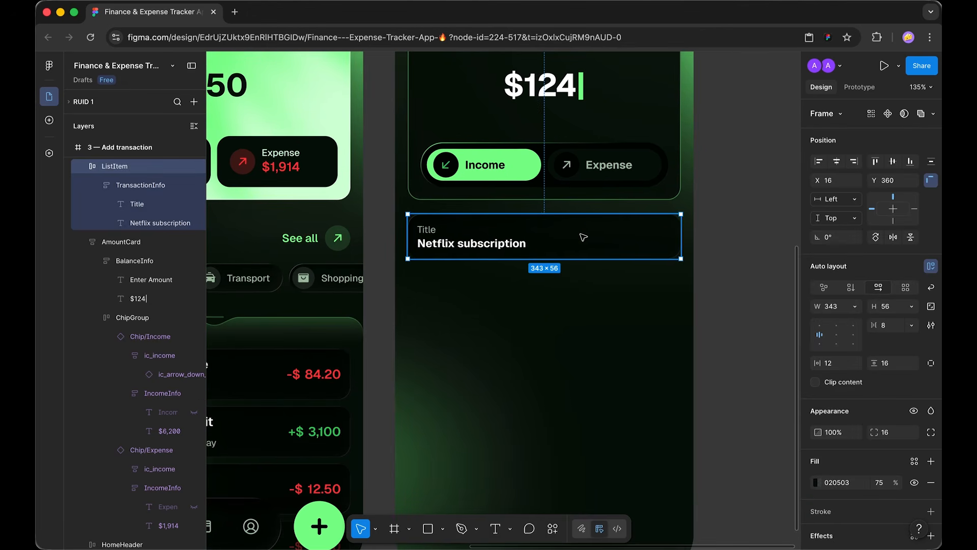
pyautogui.click(542, 238)
pyautogui.click(855, 268)
pyautogui.click(818, 281)
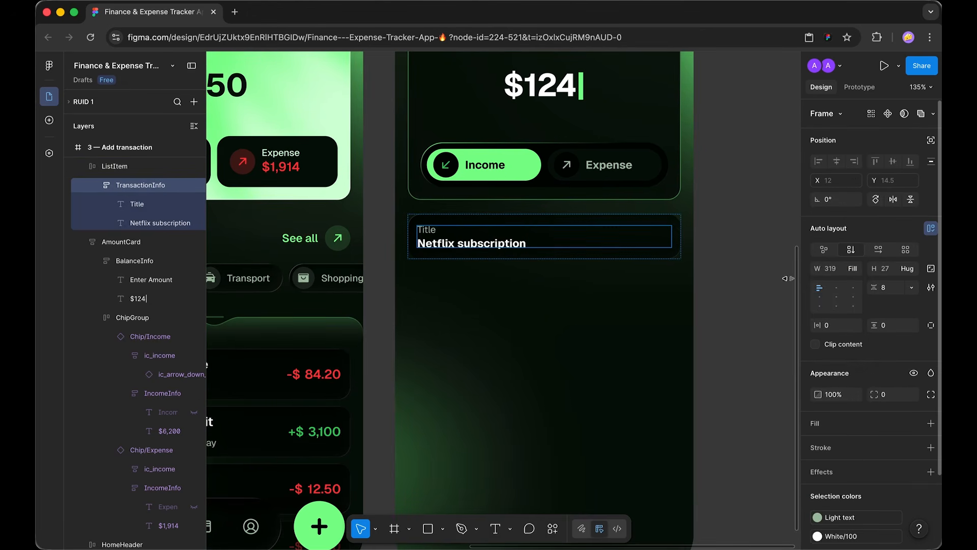
pyautogui.click(752, 240)
# - Rename the list item as InputField/Default and turn it into a component
pyautogui.scroll(2, 600, 244)
pyautogui.click(515, 269)
pyautogui.press('super+r')
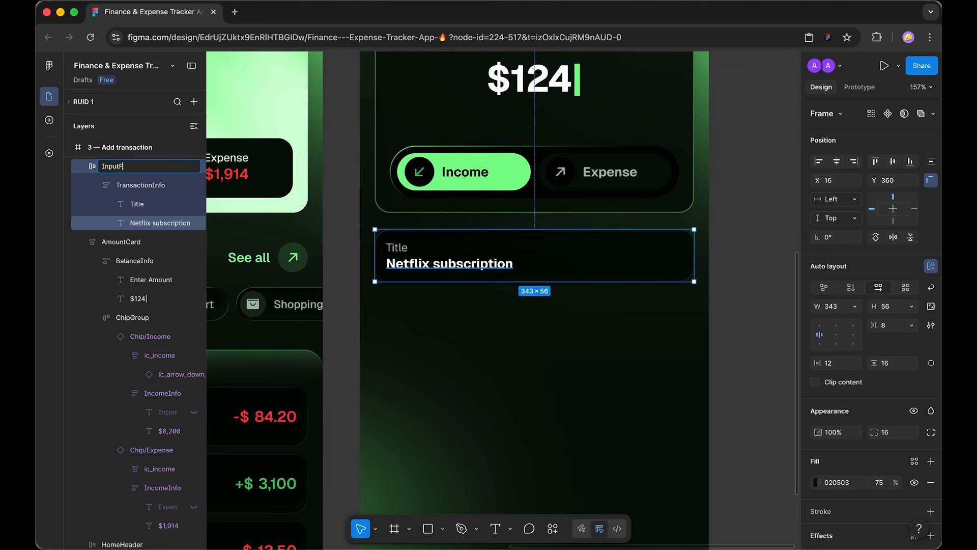
pyautogui.write('InputField/Default')
pyautogui.press('Return')
pyautogui.hotkey('ctrl', 'alt', 'k')
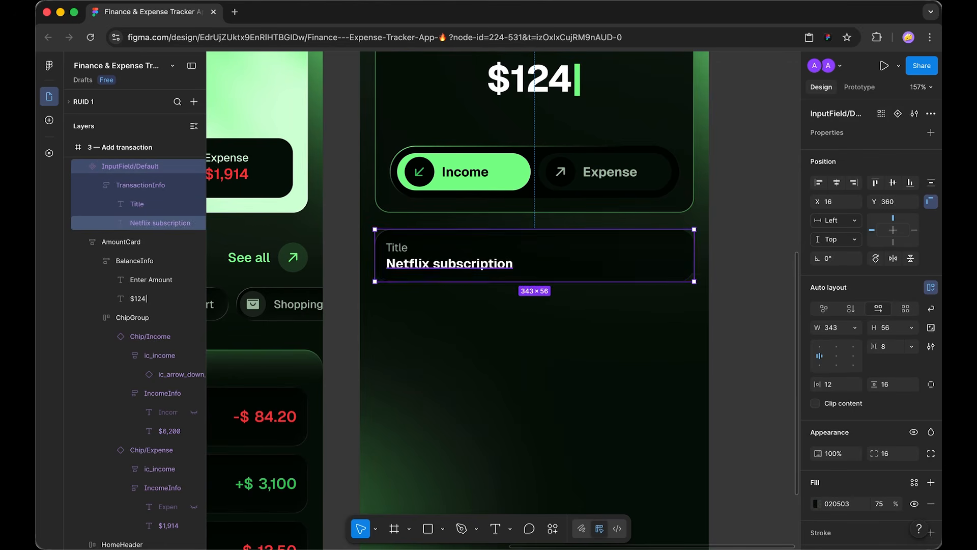
# - Duplicate InputField/Default as an instance and move the main component above the Add transaction frame, beside the Button/Back component
pyautogui.press('super+d')
pyautogui.click(134, 184)
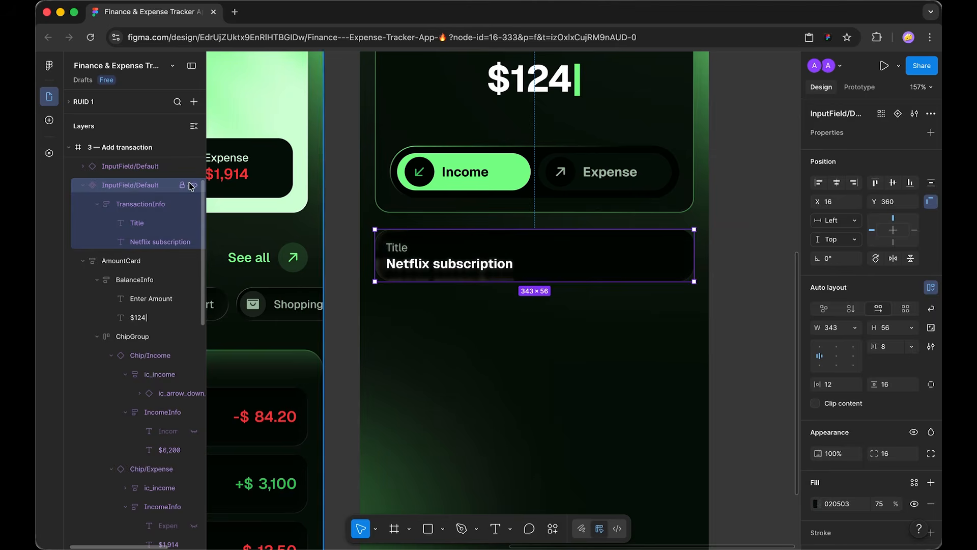
pyautogui.press('Escape')
pyautogui.scroll(-5, 687, 355)
pyautogui.scroll(2, 560, 187)
pyautogui.rightClick(560, 187)
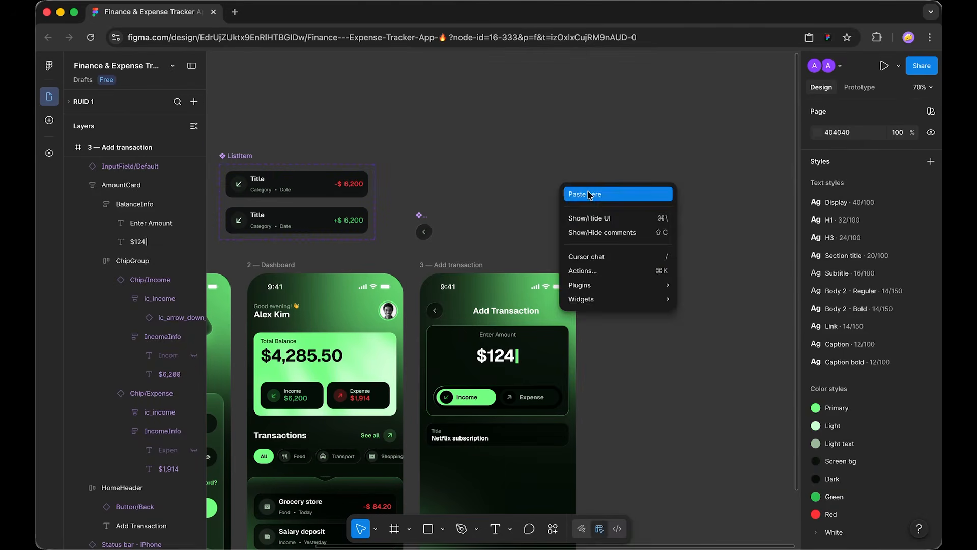
pyautogui.click(589, 195)
pyautogui.moveTo(589, 195); pyautogui.dragTo(487, 231)
# - Nudge the input field instance up to Y 358, closer to the AmountCard
pyautogui.scroll(-10, 560, 270)
pyautogui.scroll(5, 530, 210)
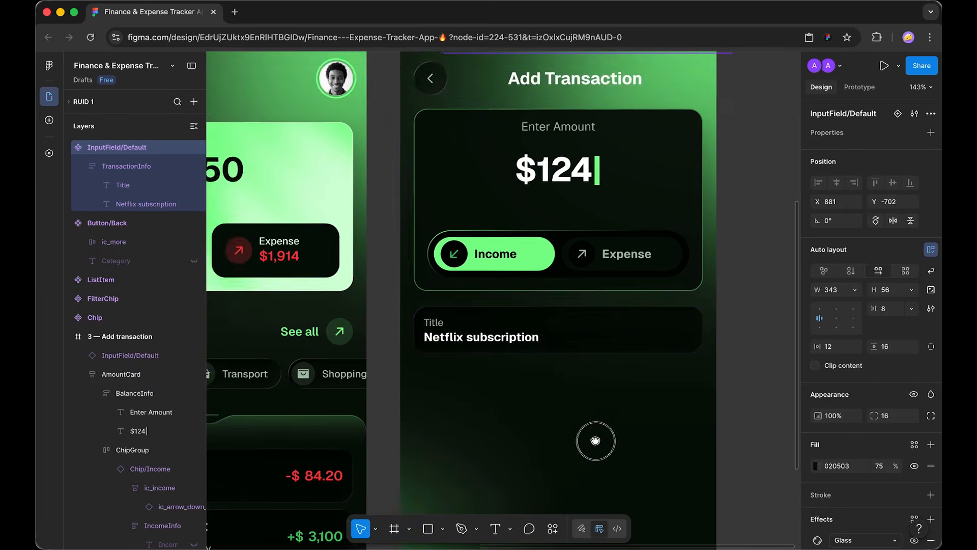
pyautogui.moveTo(596, 441); pyautogui.dragTo(563, 399)
pyautogui.click(508, 286)
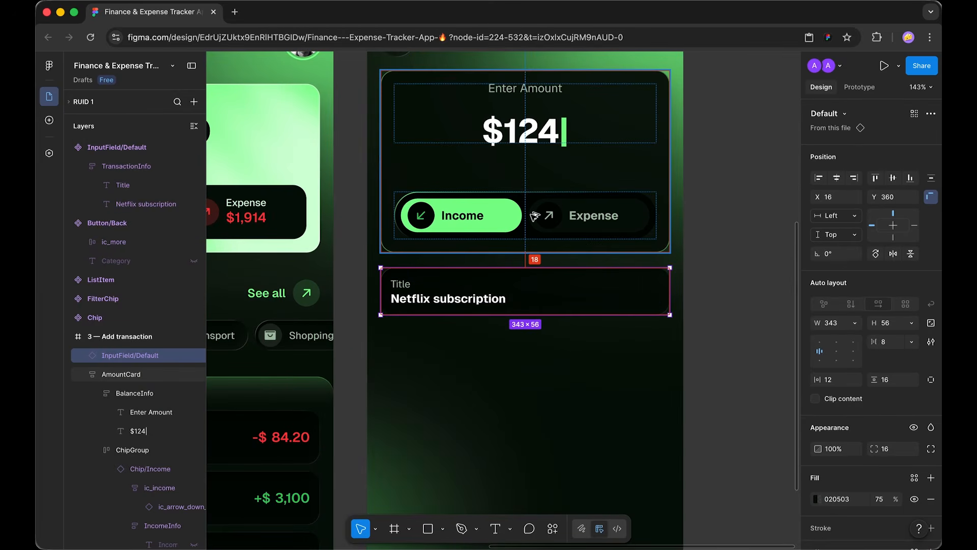
pyautogui.press('Up')
pyautogui.press('Up')
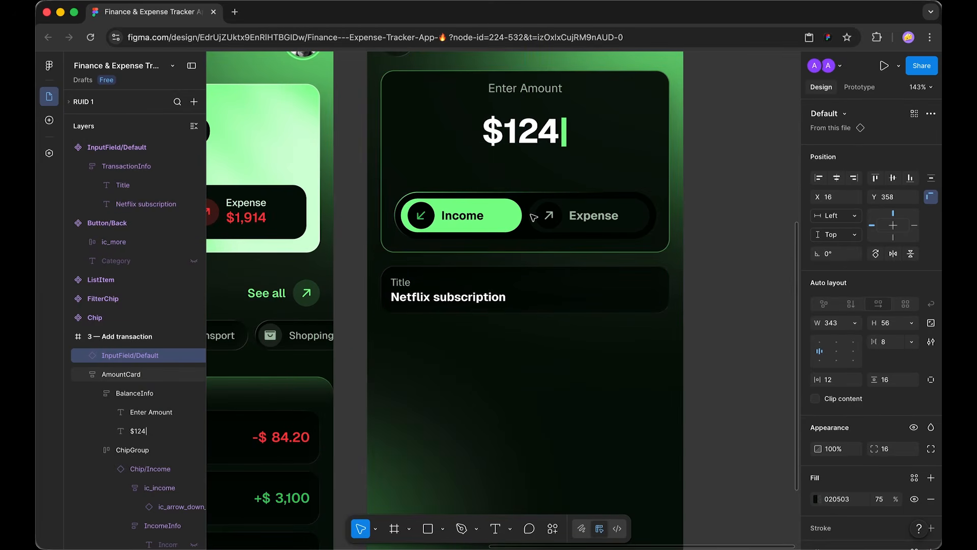
# - Reduce the fill opacity of the input field instance to 50%
pyautogui.scroll(-2, 534, 216)
pyautogui.click(683, 234)
pyautogui.scroll(2, 531, 213)
pyautogui.click(609, 290)
pyautogui.scroll(-3, 883, 407)
pyautogui.click(884, 408)
pyautogui.write('5')
pyautogui.press('Return')
pyautogui.click(731, 295)
pyautogui.scroll(-2, 732, 298)
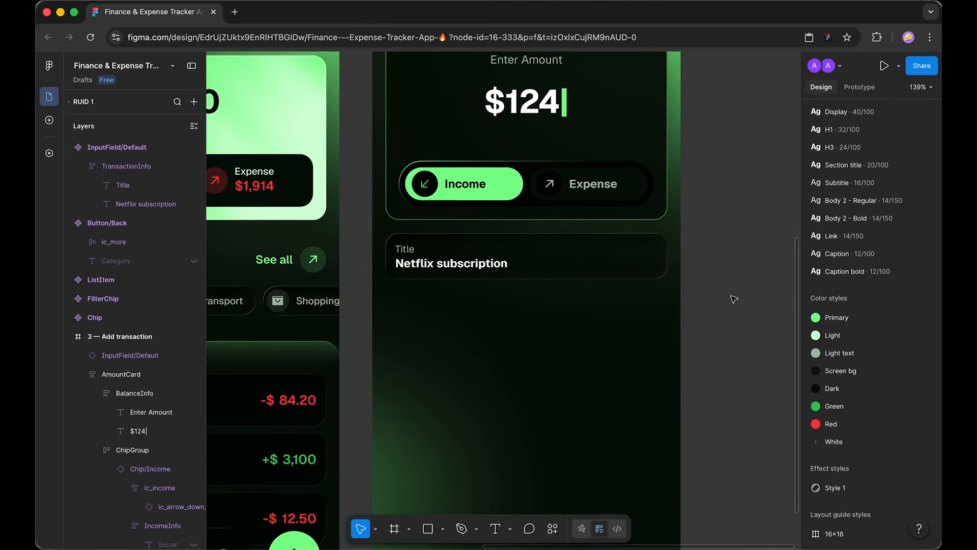
# - Set the horizontal padding of the input field instance to 16
pyautogui.click(657, 285)
pyautogui.scroll(-3, 562, 142)
pyautogui.click(835, 291)
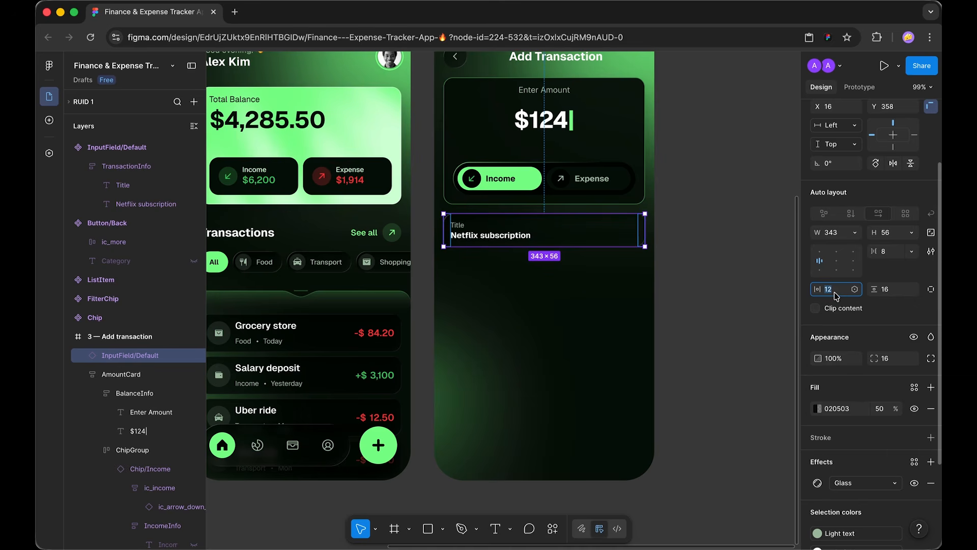
pyautogui.press('Return')
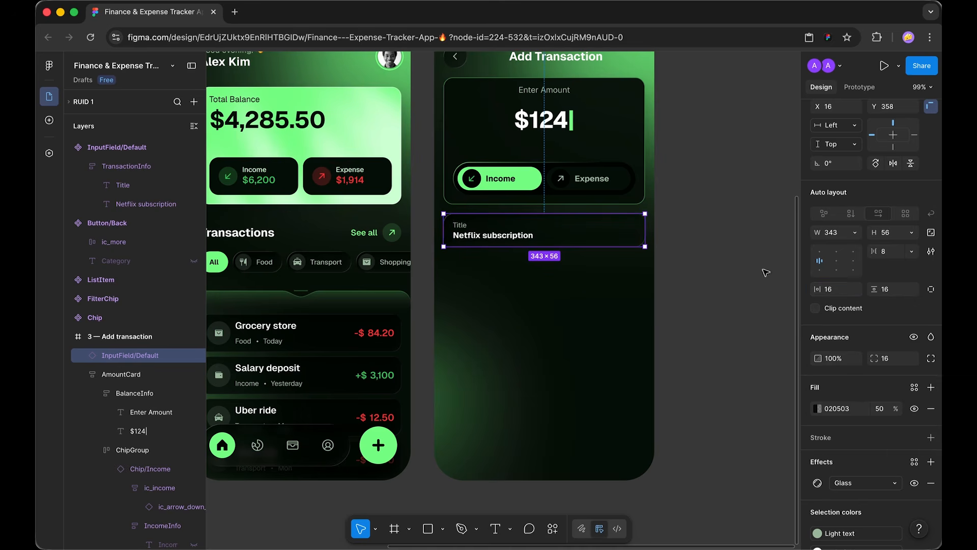
# - Push the input field instance's changes to the InputField/Default main component
pyautogui.scroll(5, 538, 385)
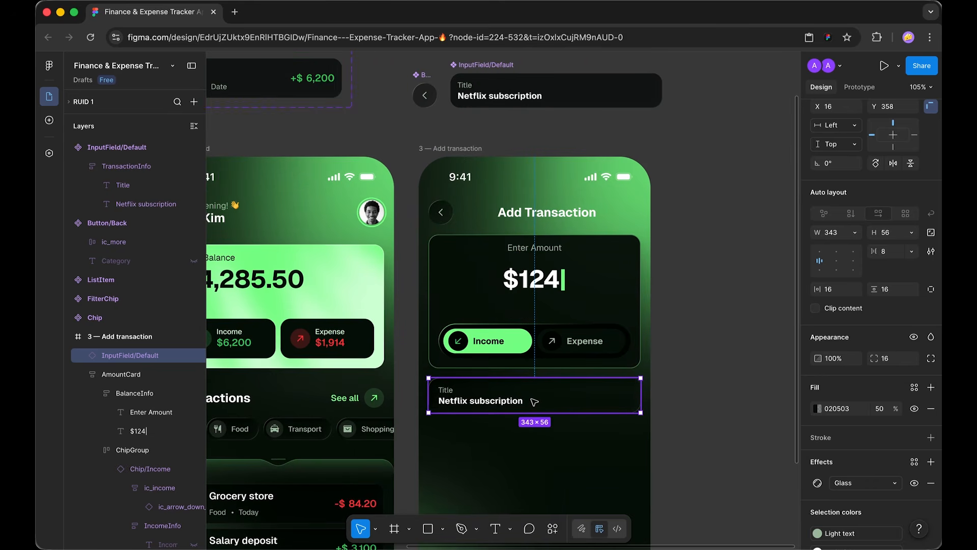
pyautogui.scroll(4, 865, 229)
pyautogui.click(931, 113)
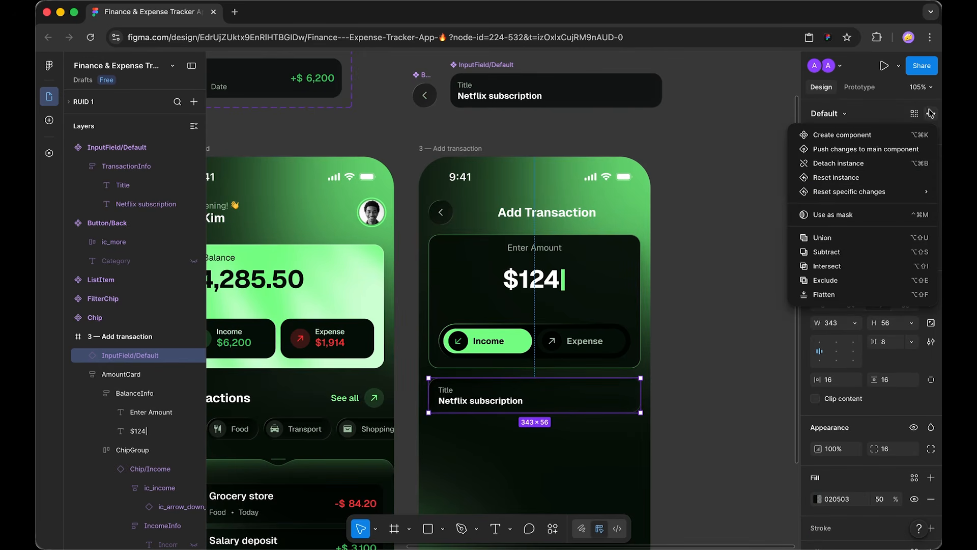
pyautogui.moveTo(862, 192)
pyautogui.click(865, 149)
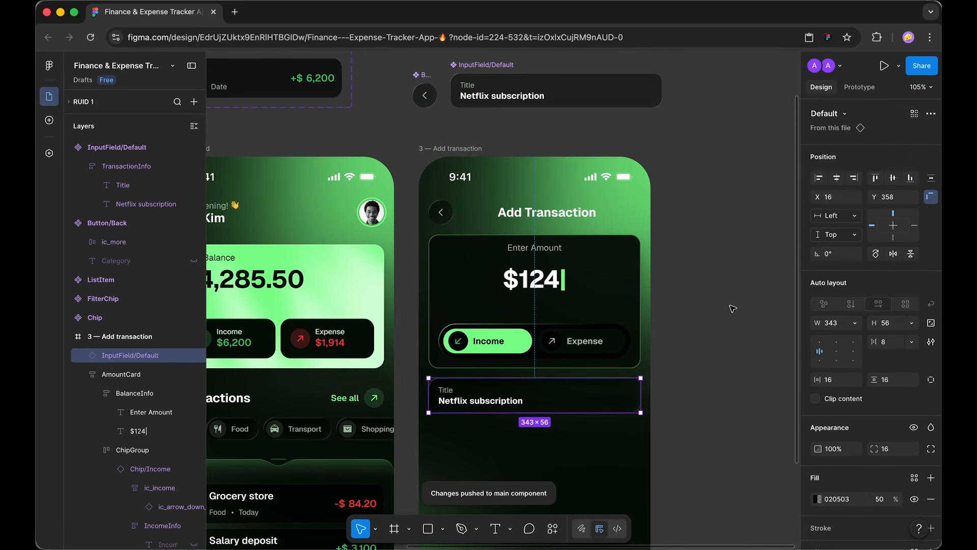
# - Duplicate the input field instance directly below the original in the Add transaction frame
pyautogui.click(730, 308)
pyautogui.scroll(-1, 730, 307)
pyautogui.scroll(2, 730, 308)
pyautogui.moveTo(482, 356); pyautogui.dragTo(488, 404)
# - Change the duplicated input field's label to "Date" and its value to "Today, Apr 12 2026"
pyautogui.scroll(4, 487, 405)
pyautogui.doubleClick(376, 336)
pyautogui.doubleClick(377, 337)
pyautogui.write('Date')
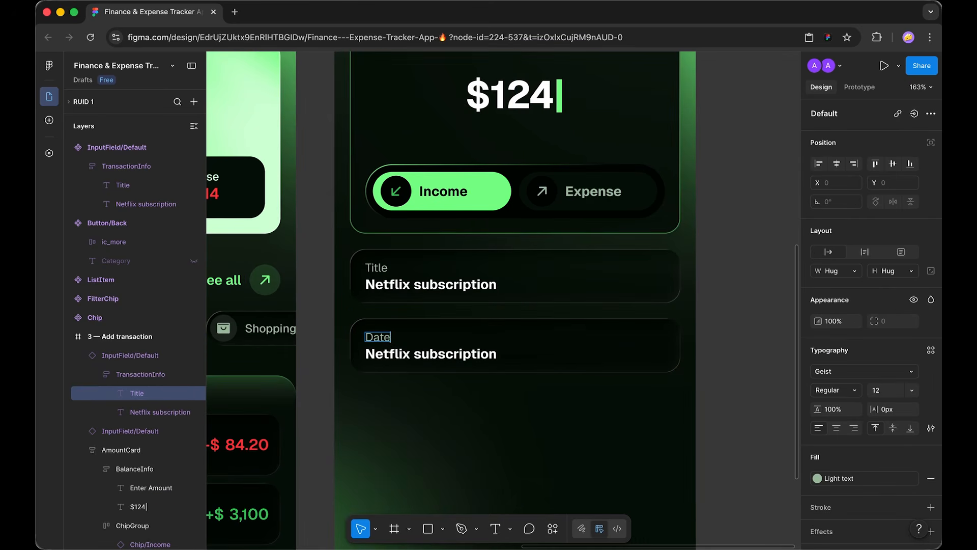
pyautogui.press('Tab')
pyautogui.write('To')
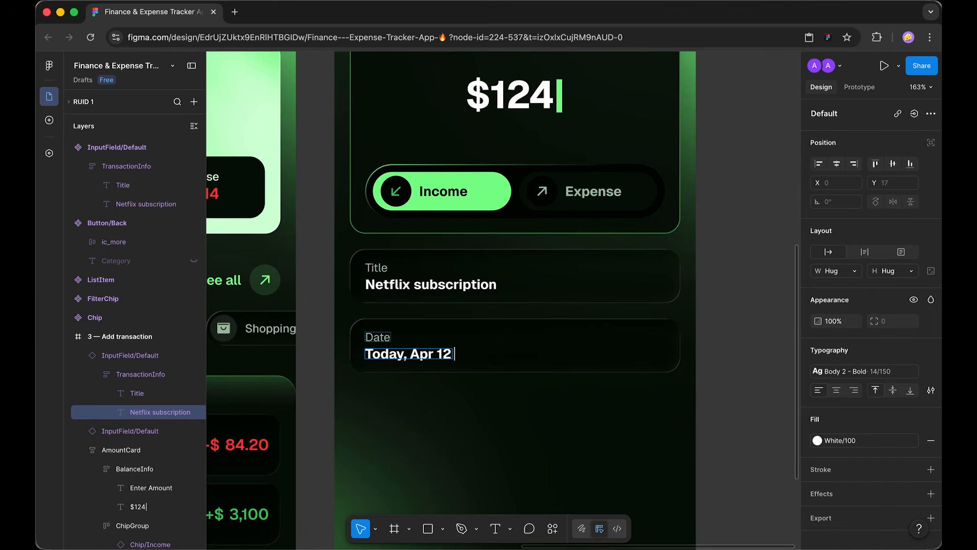
pyautogui.click(774, 302)
pyautogui.scroll(-3, 741, 267)
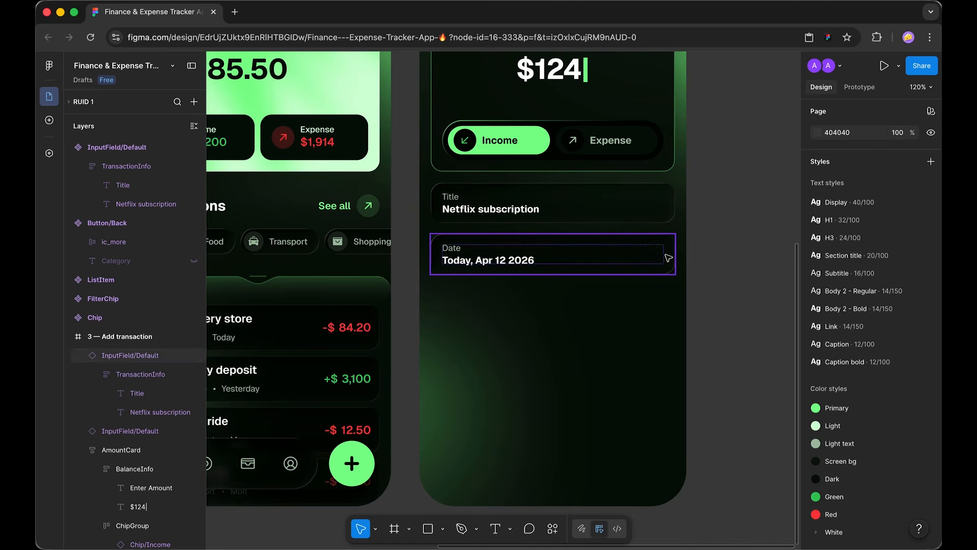
# - Duplicate the Date field directly below itself and detach the copy from its component
pyautogui.click(576, 255)
pyautogui.keyDown('alt'); pyautogui.moveTo(576, 255); pyautogui.dragTo(582, 304); pyautogui.keyUp('alt')
pyautogui.rightClick(582, 305)
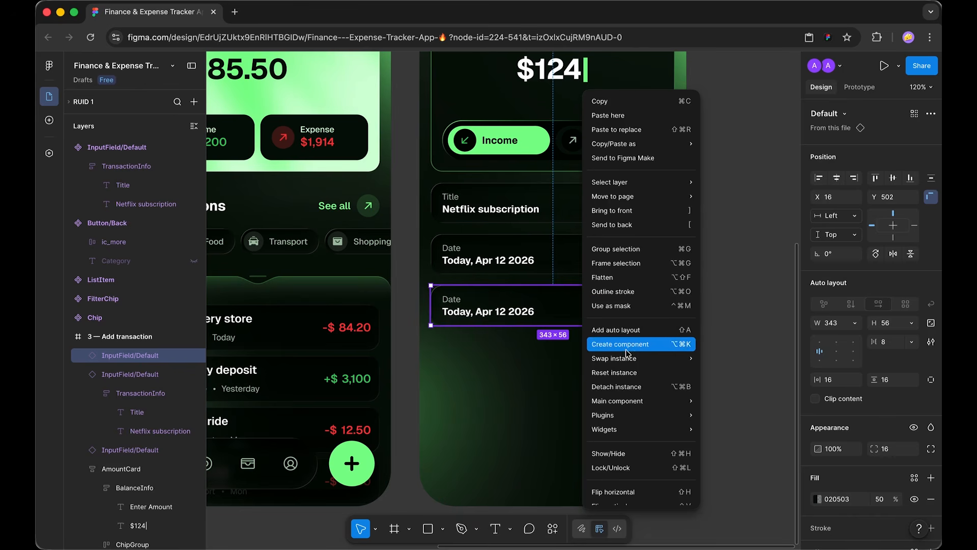
pyautogui.click(617, 386)
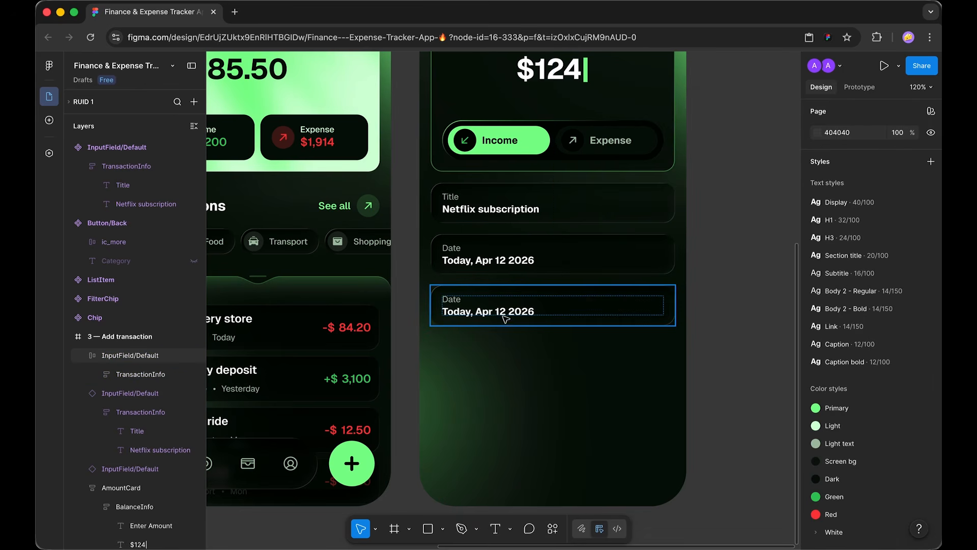
# - Change the label of the detached third field to "Category"
pyautogui.doubleClick(453, 298)
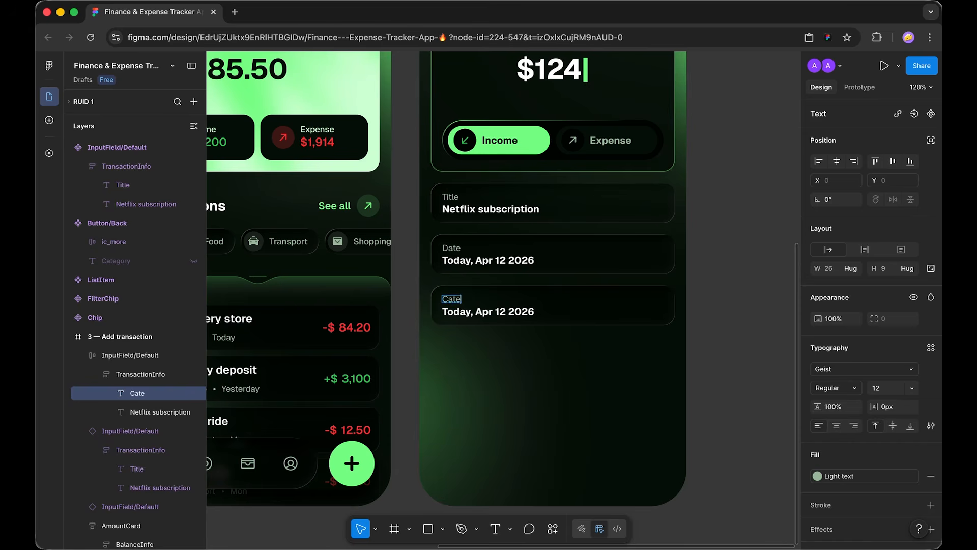
pyautogui.press('Escape')
pyautogui.click(410, 283)
# - Replace the date text in the Category field with a copy of the Dashboard's filter chip bar
pyautogui.hscroll(-2, 412, 283)
pyautogui.click(367, 236)
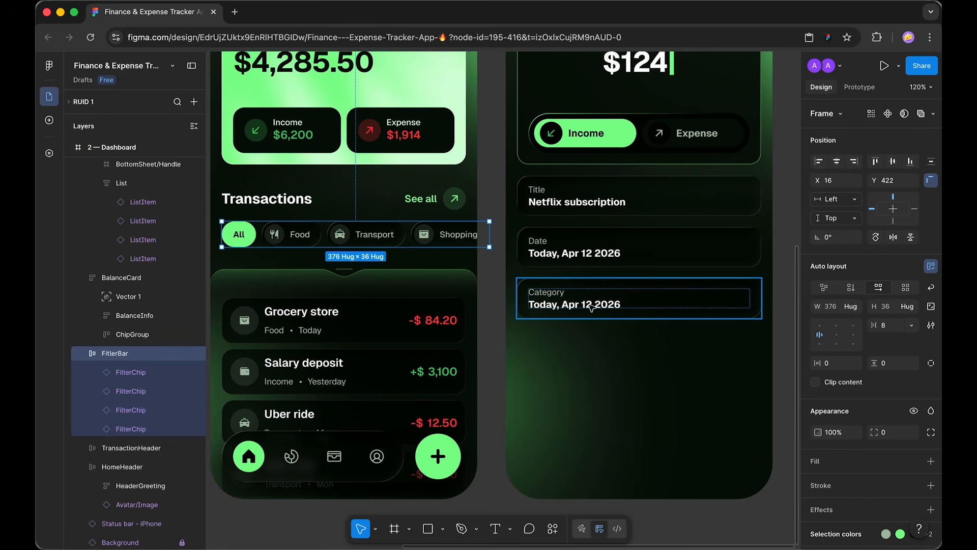
pyautogui.click(588, 305)
pyautogui.click(589, 306)
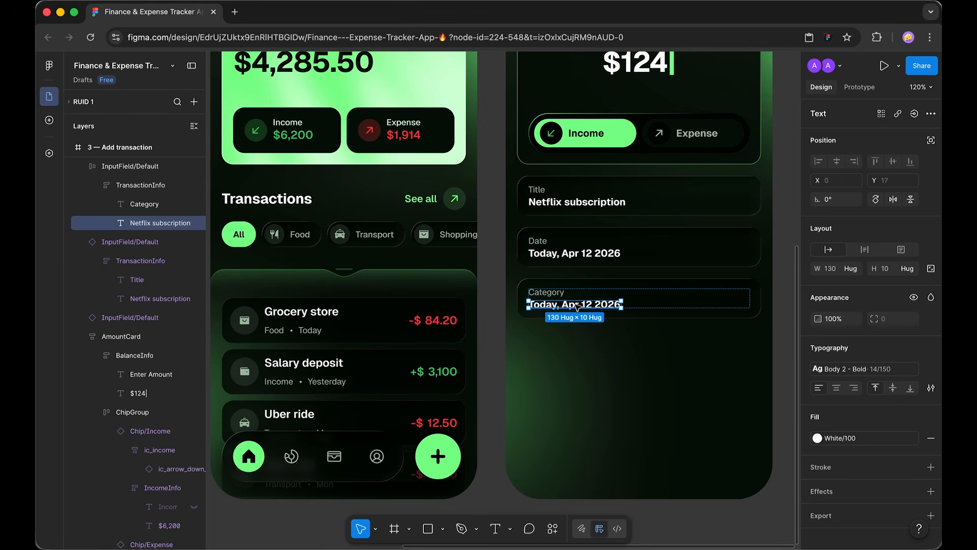
pyautogui.hotkey('ctrl', 'shift', 'r')
pyautogui.hscroll(2, 684, 337)
pyautogui.scroll(1, 684, 337)
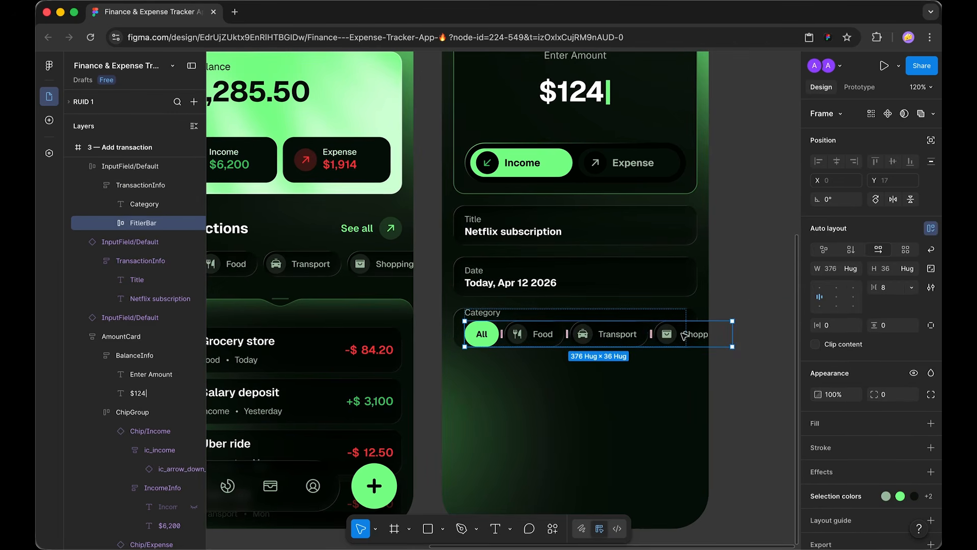
# - Turn on wrapping for the Category field's chip bar and narrow it to the 311 width of its parent container
pyautogui.click(773, 306)
pyautogui.click(636, 333)
pyautogui.doubleClick(636, 332)
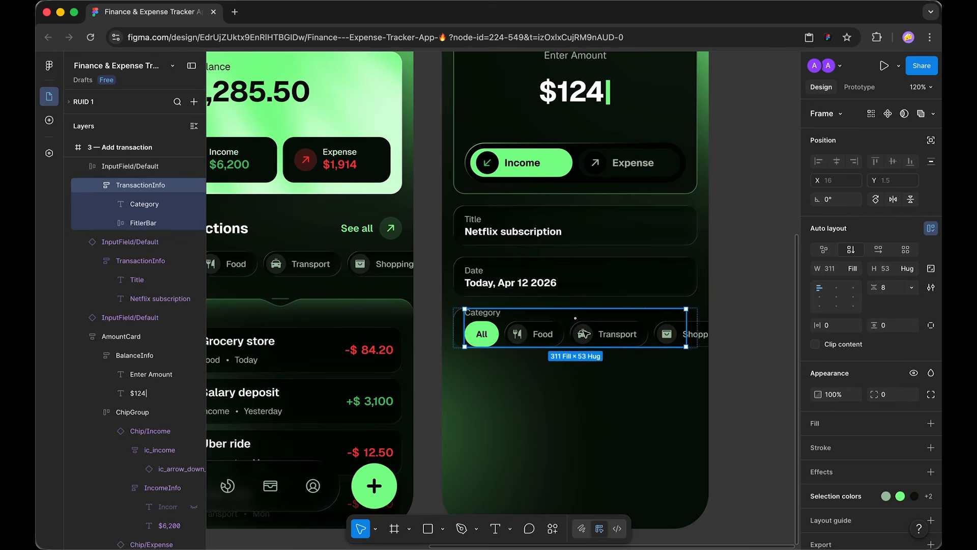
pyautogui.click(584, 334)
pyautogui.click(931, 249)
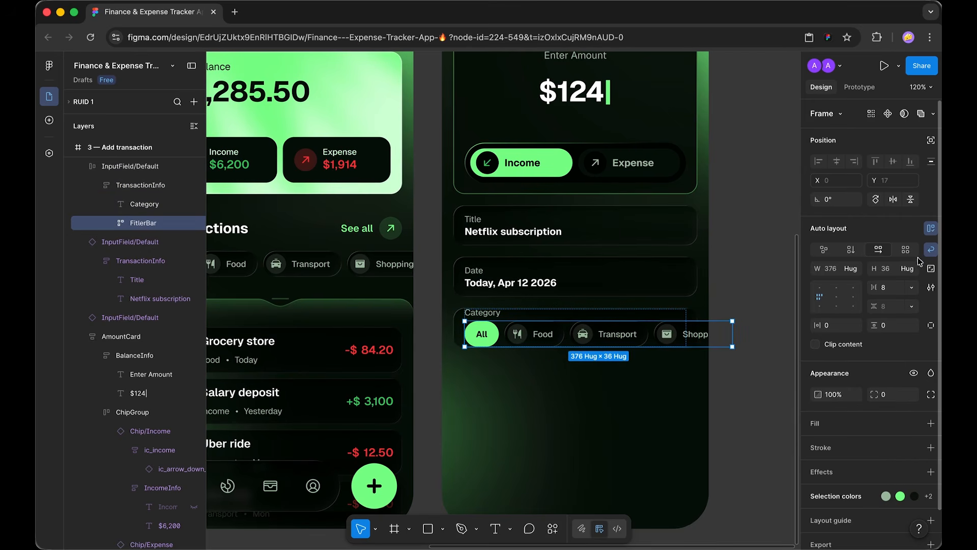
pyautogui.moveTo(732, 332); pyautogui.dragTo(686, 334)
pyautogui.click(751, 337)
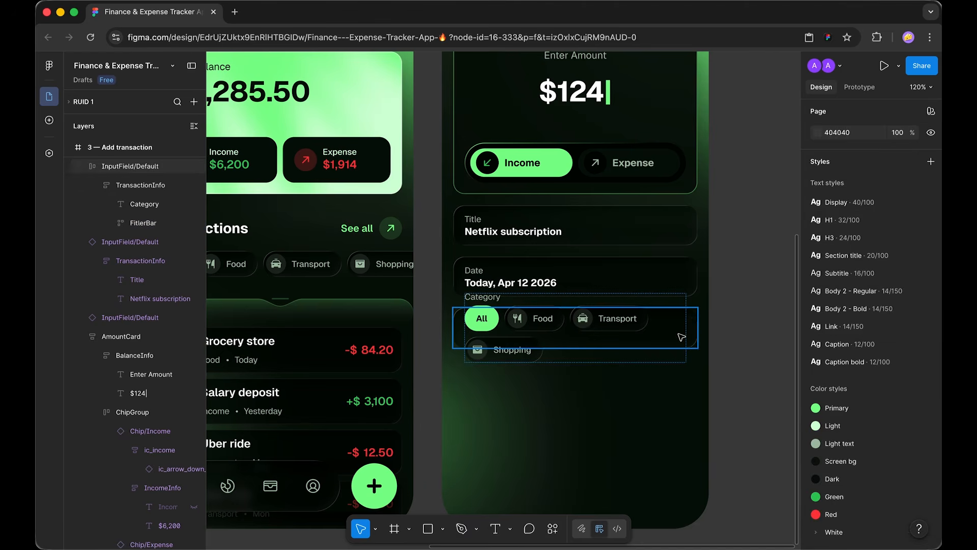
# - Set the Category field frame's height to hug its contents
pyautogui.click(682, 338)
pyautogui.click(896, 306)
pyautogui.click(896, 322)
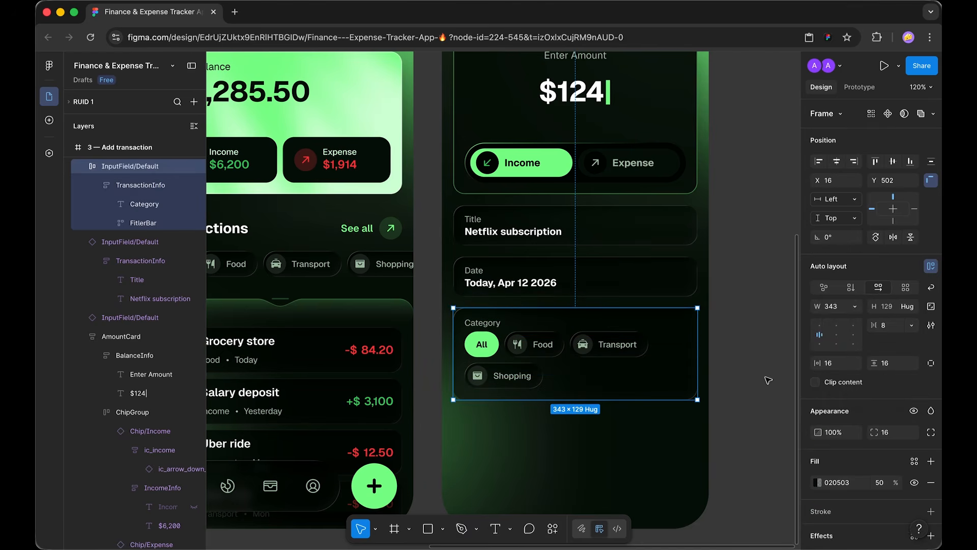
pyautogui.click(748, 364)
# - Set the vertical gap between the Category label and the chip bar to 16
pyautogui.doubleClick(480, 347)
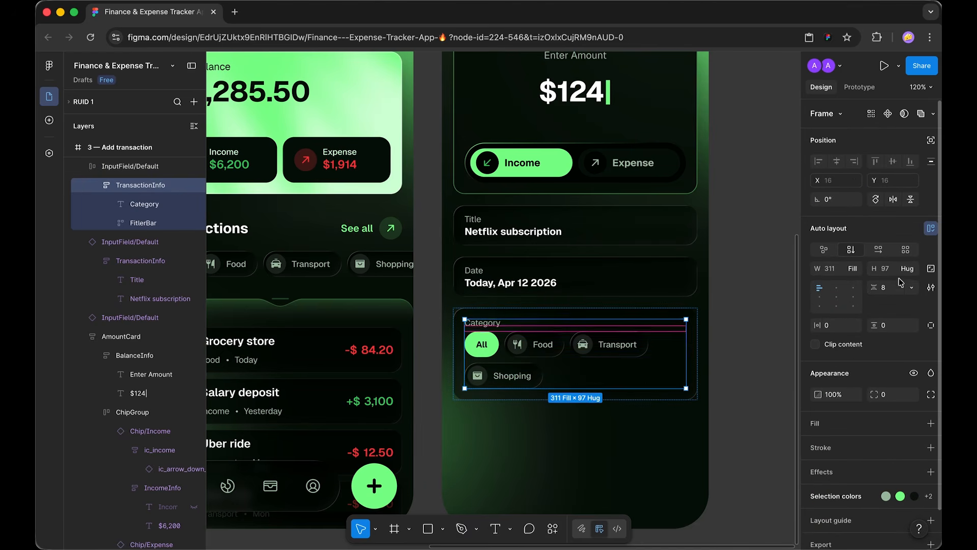
pyautogui.click(885, 287)
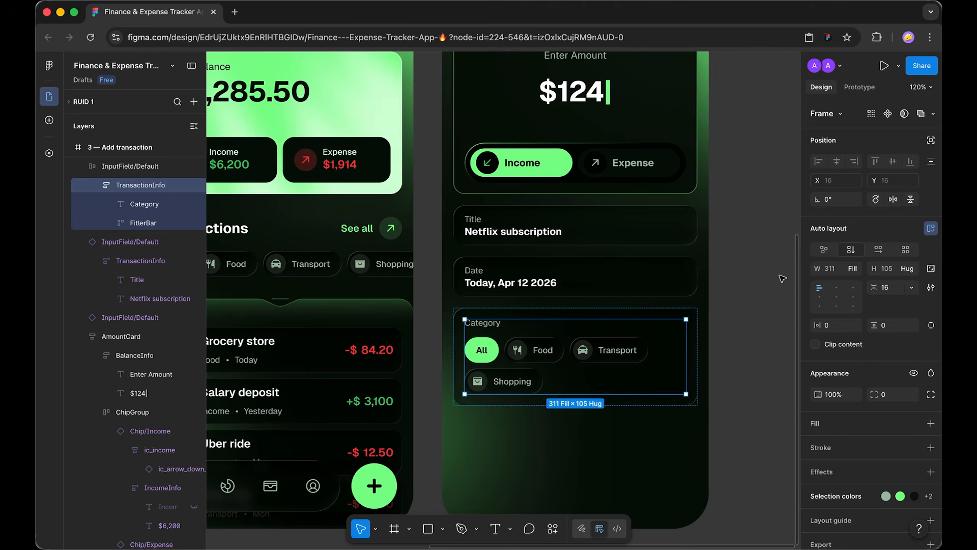
pyautogui.click(780, 275)
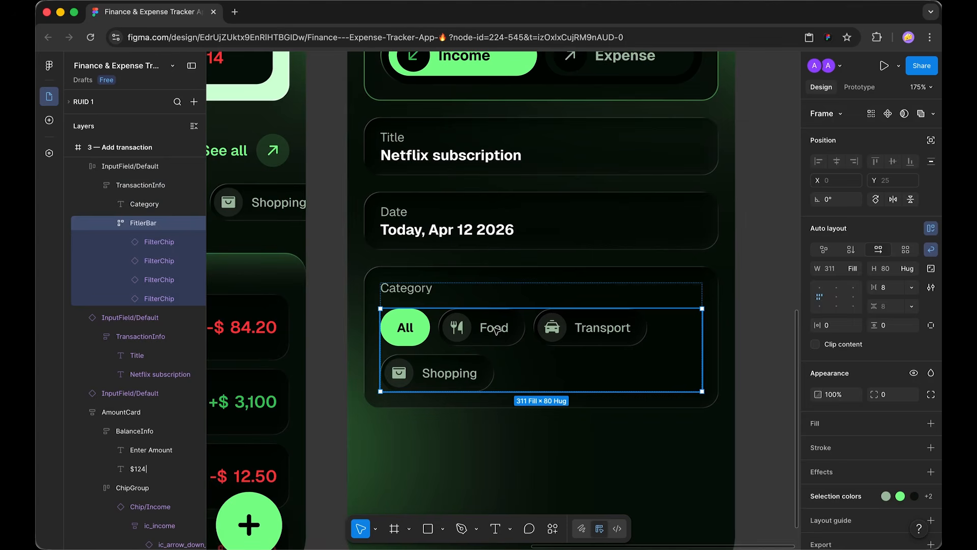
# - Duplicate the Food chip in the Category field and set the copy's label text to "Entertainment"
pyautogui.doubleClick(495, 328)
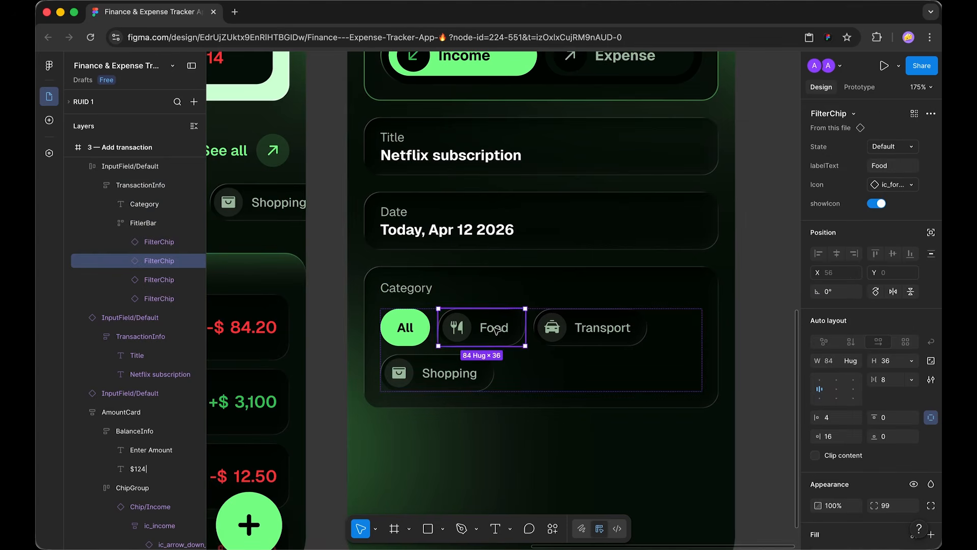
pyautogui.hotkey('ctrl', 'd')
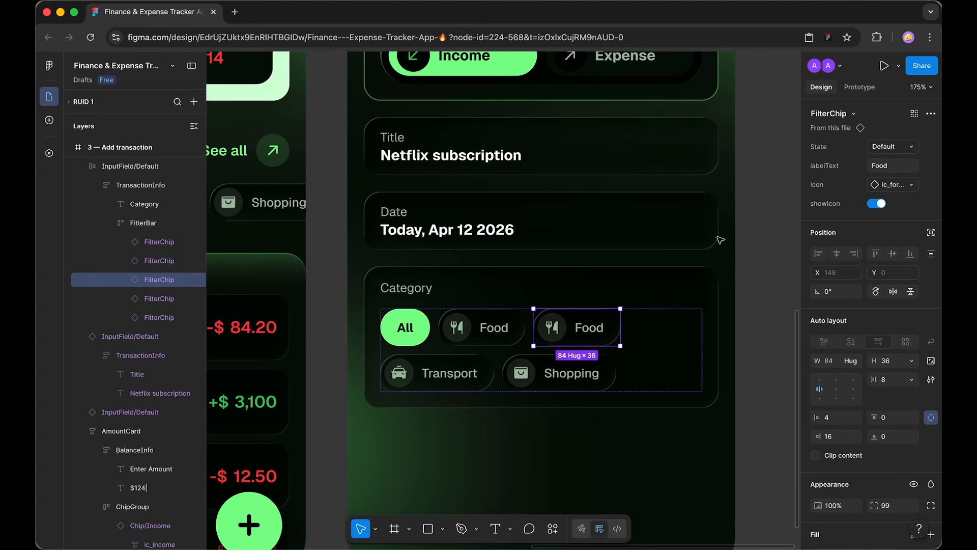
pyautogui.click(893, 165)
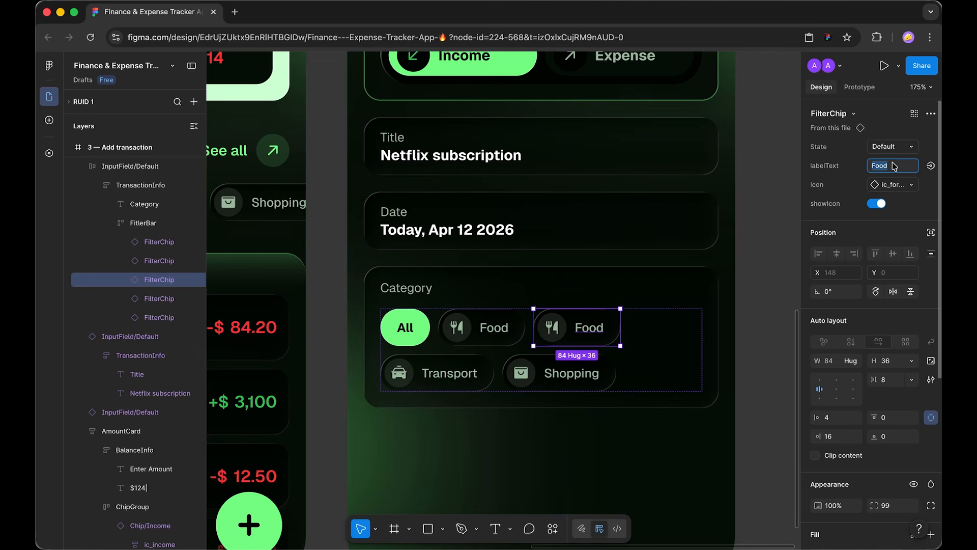
pyautogui.write('Entertainment')
pyautogui.press('Return')
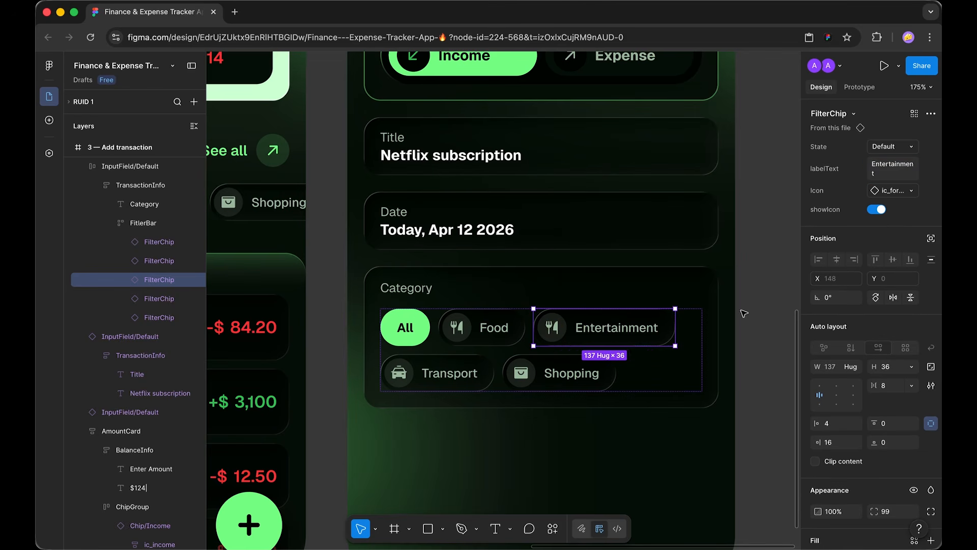
# - Move the Entertainment chip ahead of the Food chip in the Category field
pyautogui.press('Left')
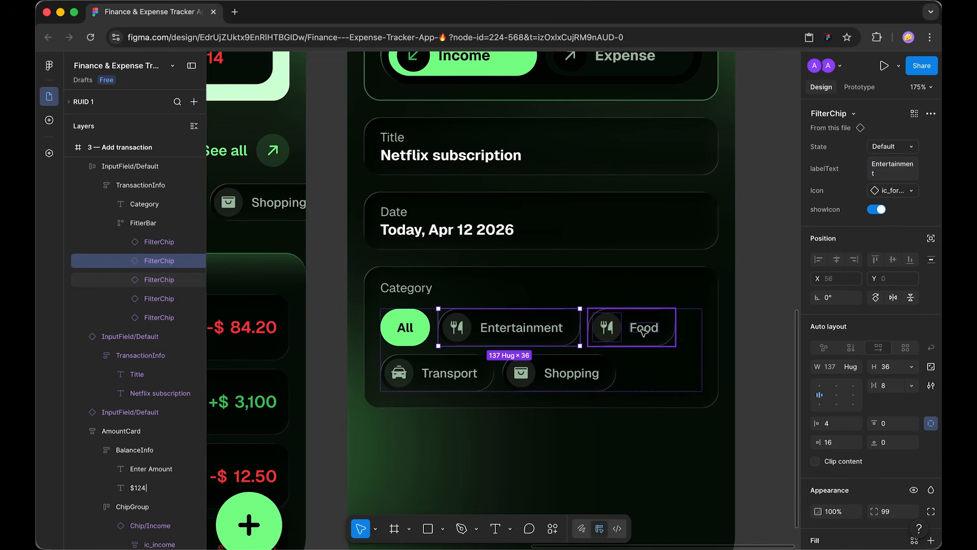
pyautogui.click(644, 330)
pyautogui.click(455, 375)
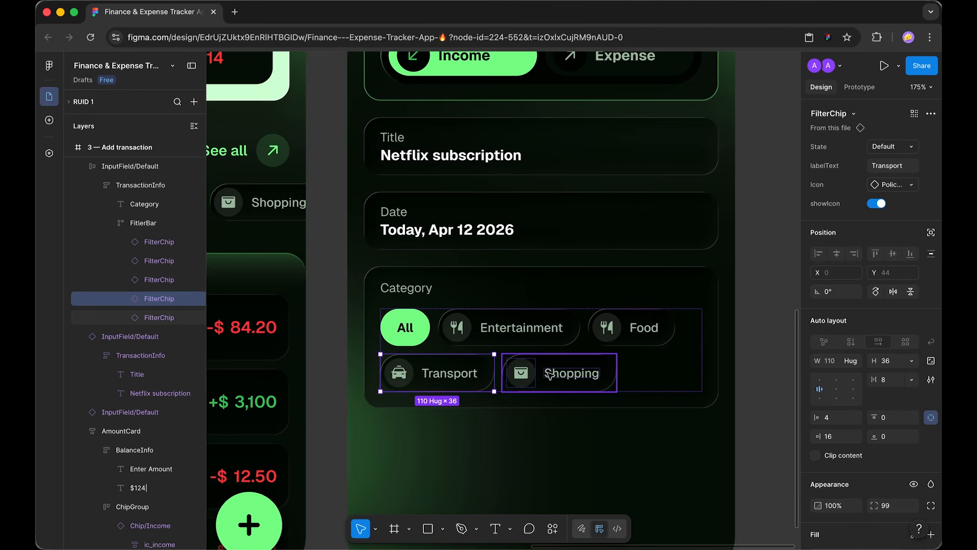
pyautogui.click(550, 374)
pyautogui.click(764, 308)
# - Switch the Entertainment chip's state to Active
pyautogui.scroll(-1, 764, 307)
pyautogui.doubleClick(494, 291)
pyautogui.doubleClick(493, 290)
pyautogui.doubleClick(494, 290)
pyautogui.scroll(-5, 938, 402)
pyautogui.scroll(5, 938, 402)
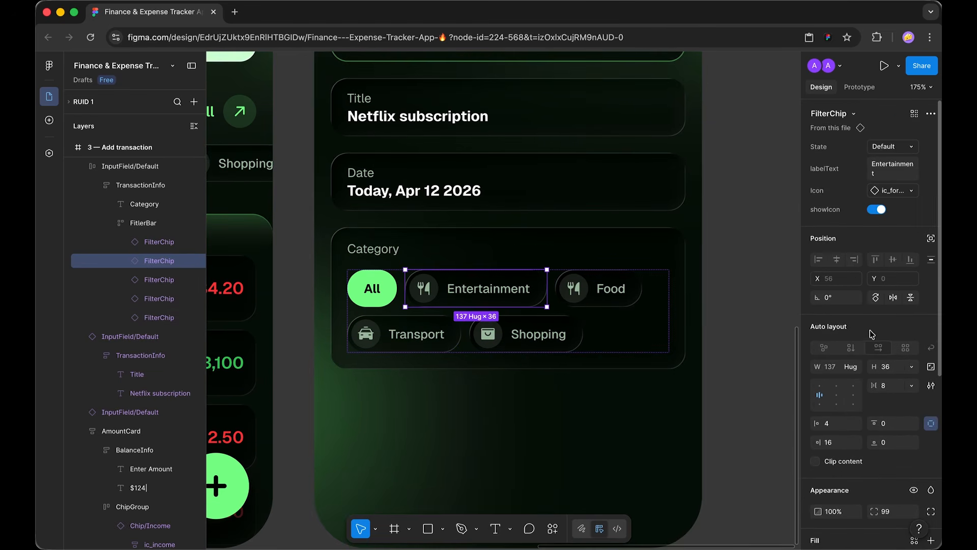
pyautogui.click(907, 148)
pyautogui.click(892, 133)
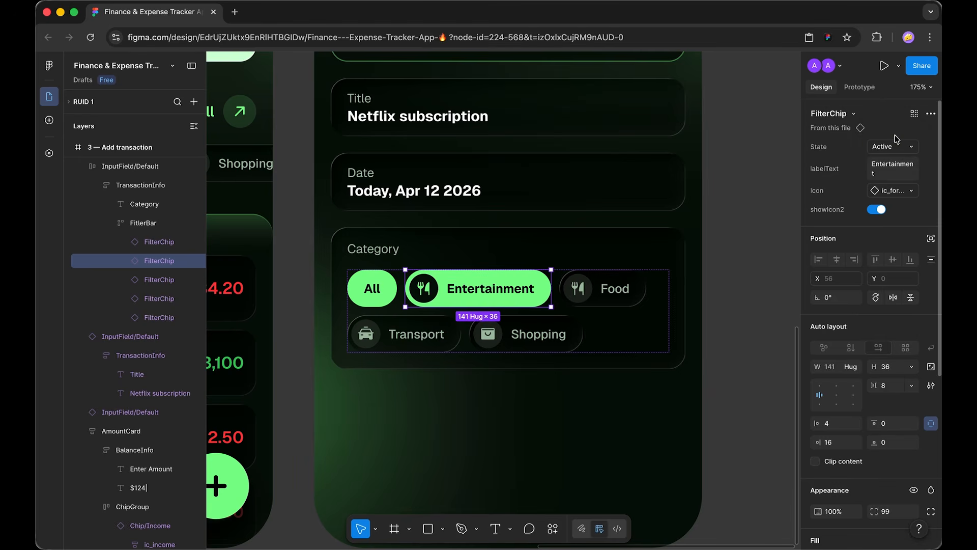
pyautogui.click(747, 259)
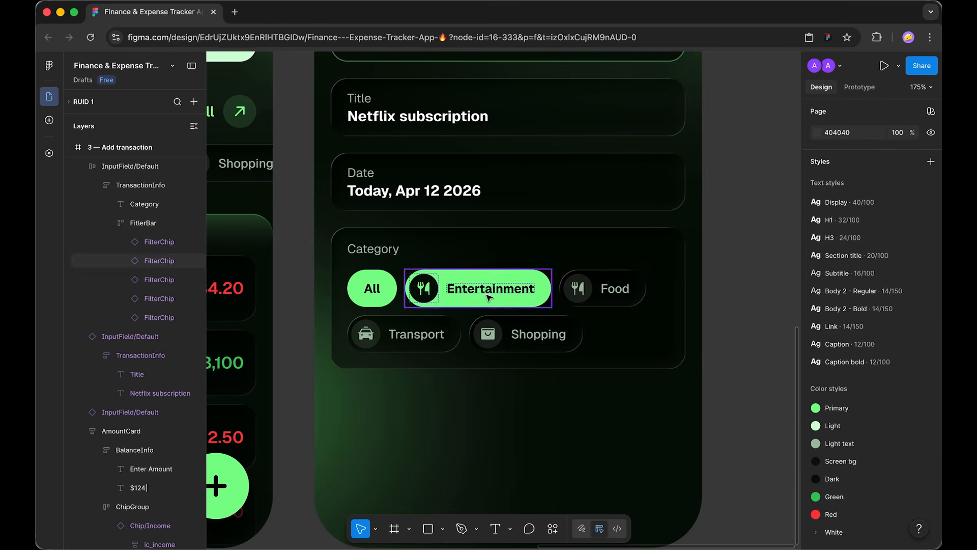
# - Swap the Entertainment chip's icon for the filled clapperboard icon
pyautogui.click(597, 290)
pyautogui.doubleClick(596, 290)
pyautogui.doubleClick(596, 290)
pyautogui.doubleClick(489, 291)
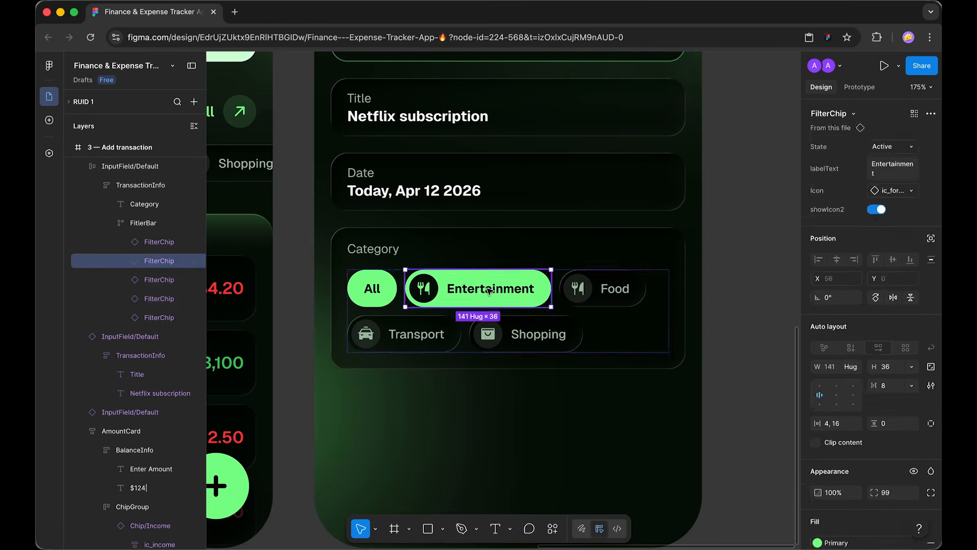
pyautogui.doubleClick(490, 290)
pyautogui.press('Escape')
pyautogui.click(893, 190)
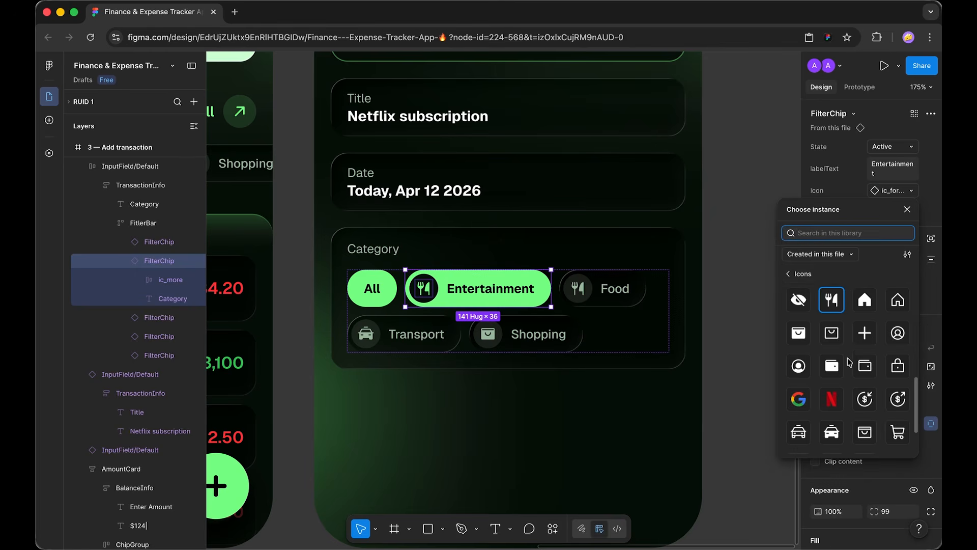
pyautogui.scroll(5, 849, 359)
pyautogui.scroll(2, 849, 363)
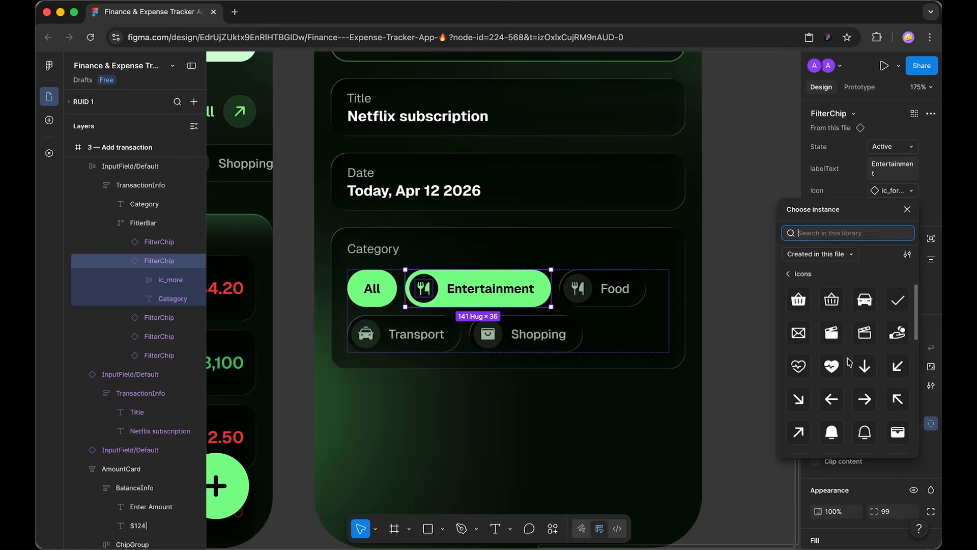
pyautogui.click(831, 336)
pyautogui.click(736, 308)
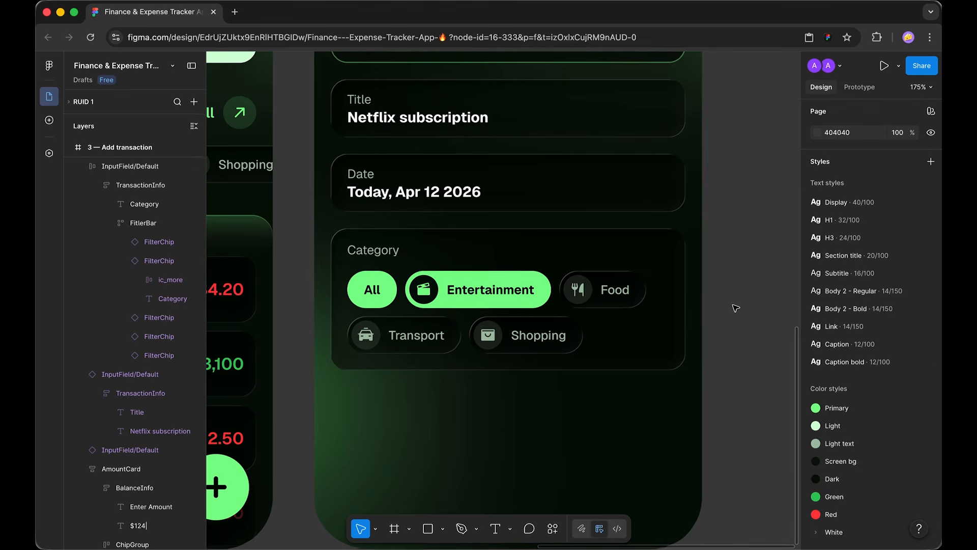
# - Duplicate the Shopping chip in the Category field and set the copy's label text to "Health"
pyautogui.scroll(1, 735, 308)
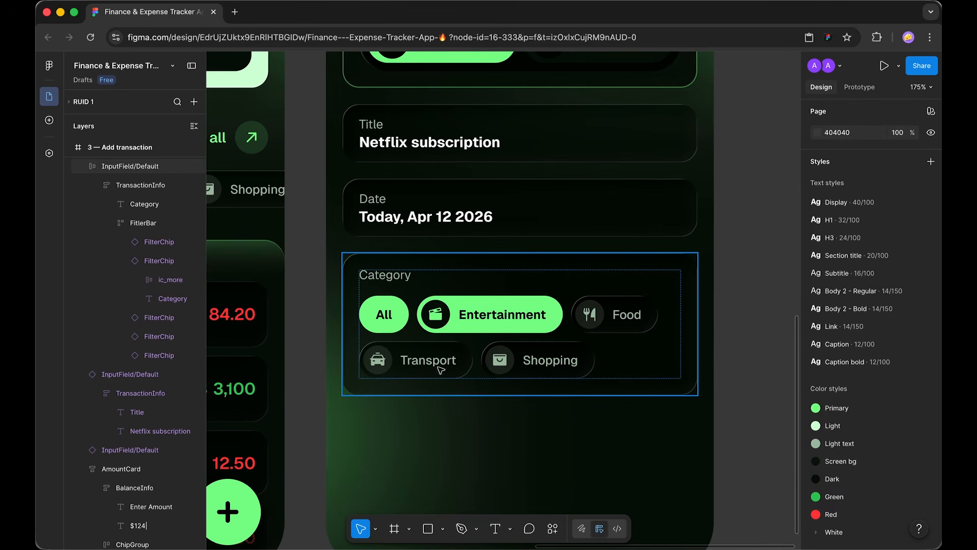
pyautogui.click(527, 359)
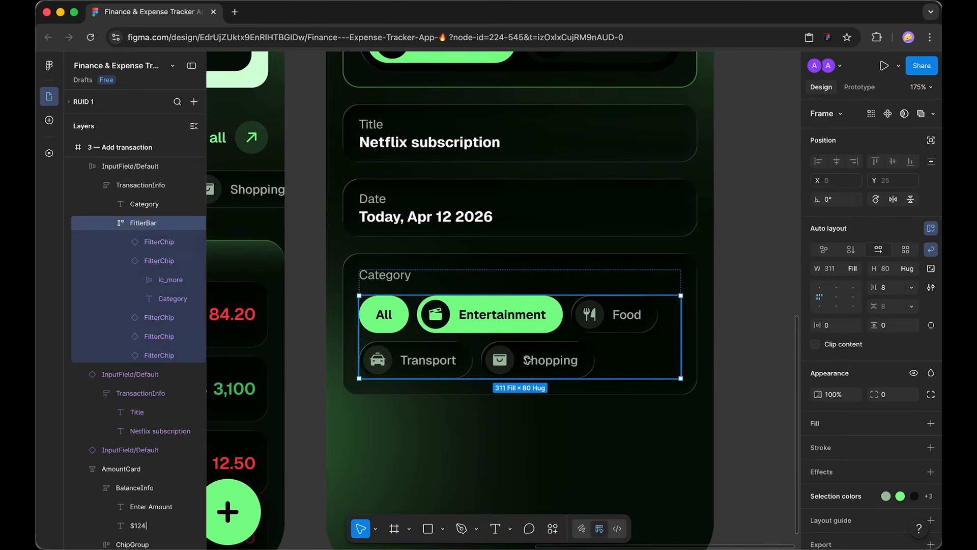
pyautogui.click(527, 360)
pyautogui.press('super+d')
pyautogui.click(896, 172)
pyautogui.press('Return')
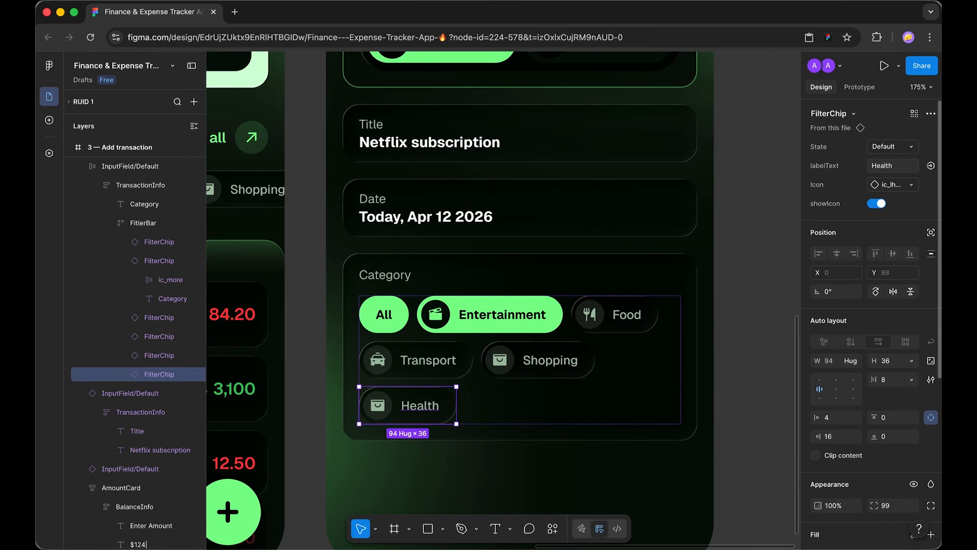
# - Swap the Health chip's icon for the filled heart with a pulse line
pyautogui.click(905, 184)
pyautogui.scroll(-2, 850, 325)
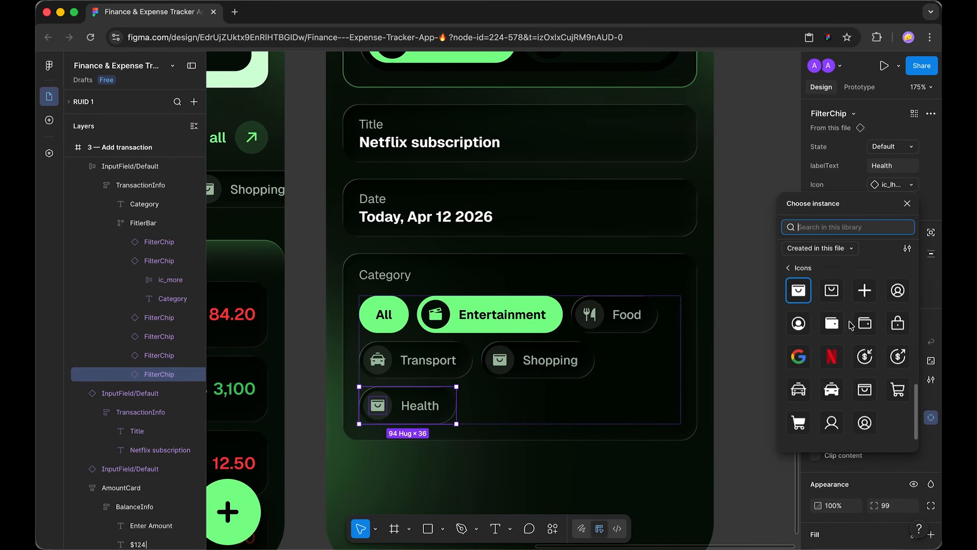
pyautogui.scroll(5, 851, 326)
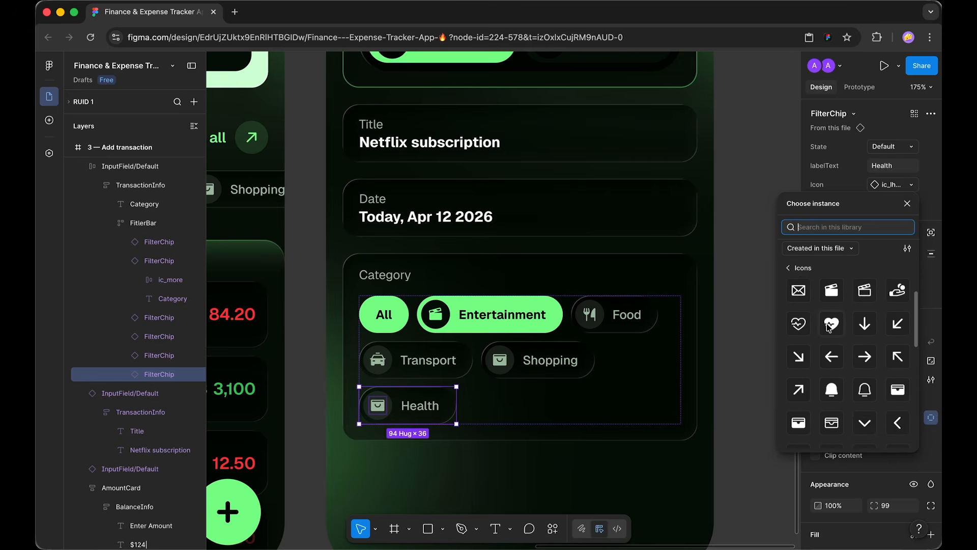
pyautogui.click(831, 324)
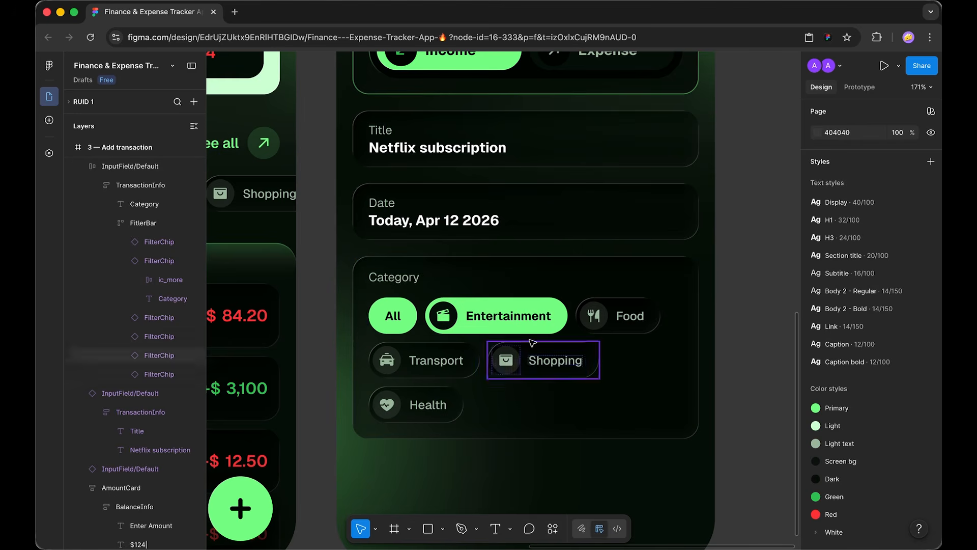
# - Duplicate the Food chip in the Category field, move the copy to the front, and delete the old All chip
pyautogui.click(398, 326)
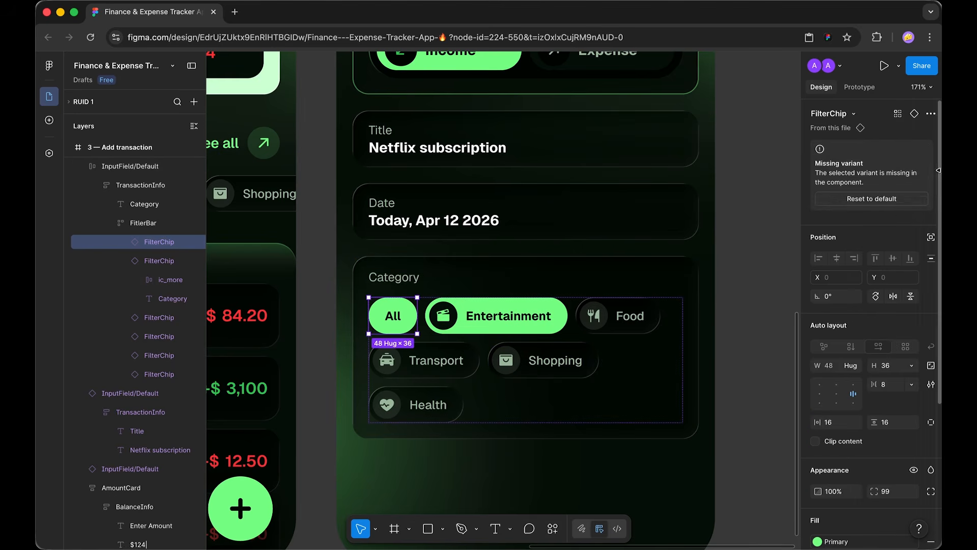
pyautogui.click(636, 323)
pyautogui.hotkey('ctrl', 'd')
pyautogui.click(639, 325)
pyautogui.press('Left')
pyautogui.press('Left')
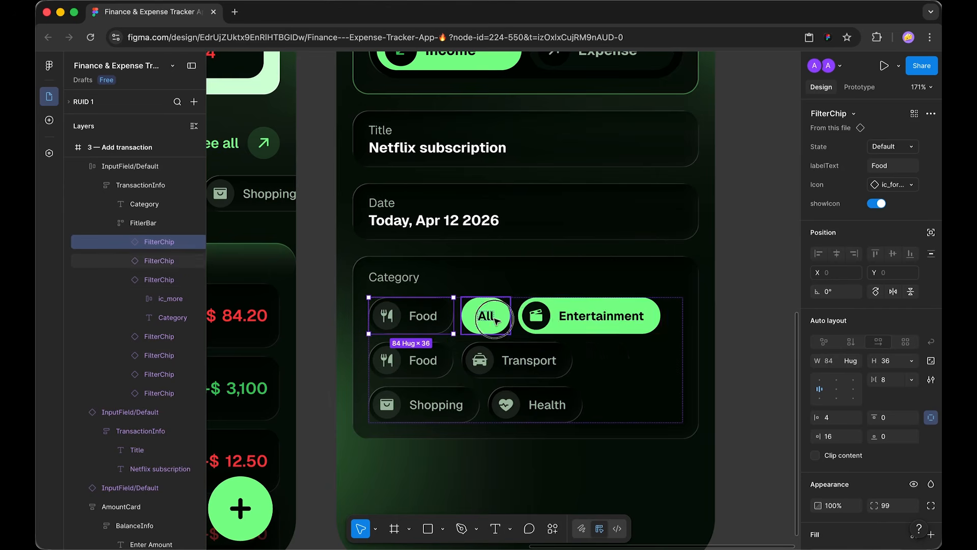
pyautogui.click(484, 314)
pyautogui.press('Delete')
pyautogui.click(399, 323)
pyautogui.click(400, 323)
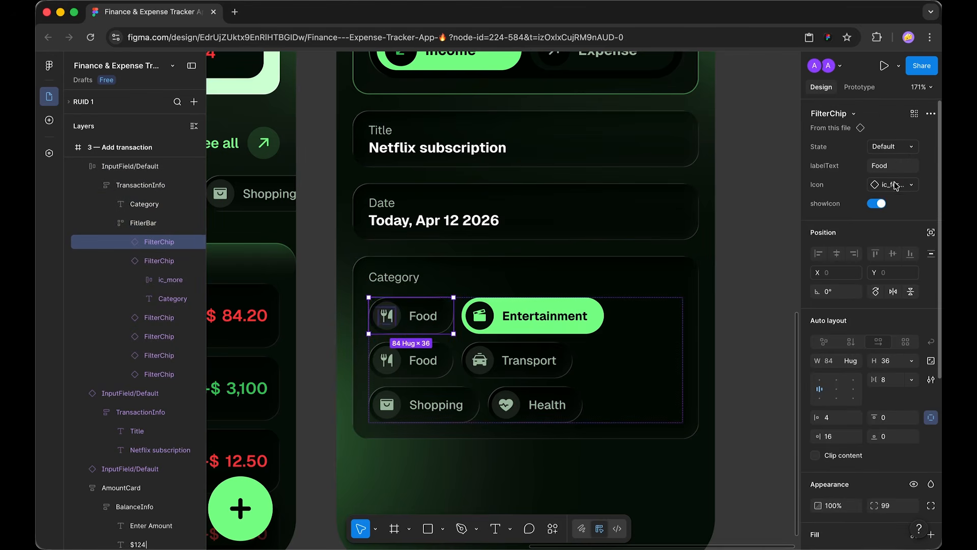
# - Turn off showIcon on the first Food chip and set its left padding to 16
pyautogui.click(876, 184)
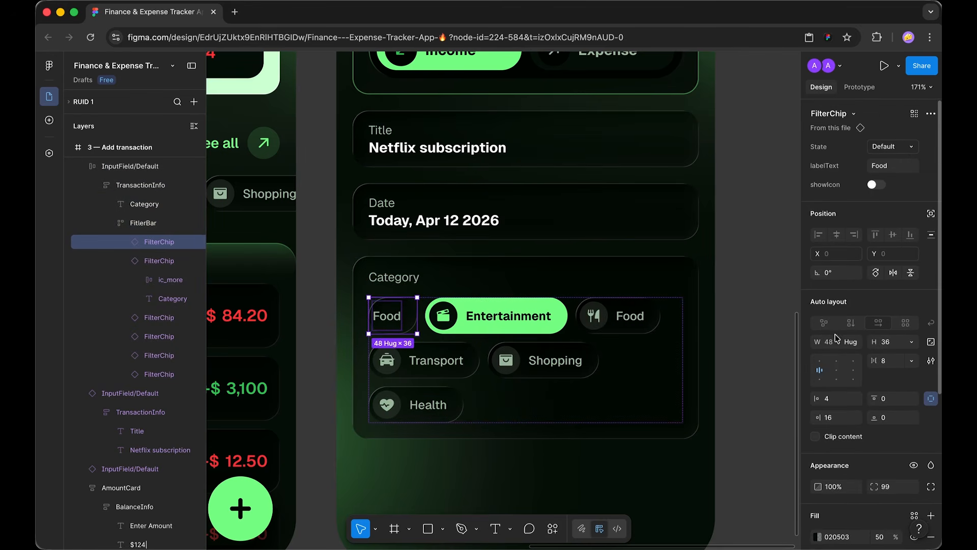
pyautogui.click(834, 398)
pyautogui.write('12')
pyautogui.press('Return')
pyautogui.press('Up')
pyautogui.press('Up')
pyautogui.press('Up')
pyautogui.press('Up')
pyautogui.press('Escape')
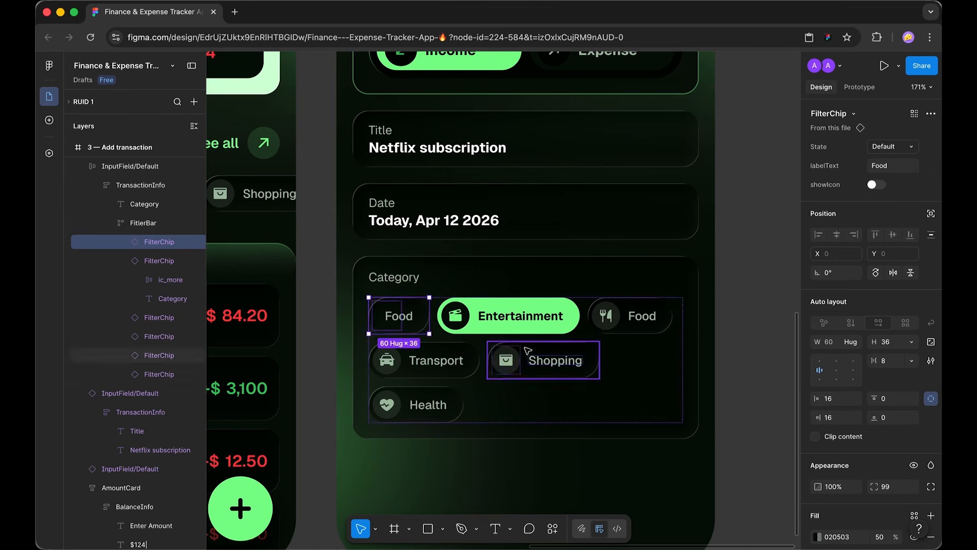
# - Change the first category chip's label text to "All"
pyautogui.doubleClick(402, 316)
pyautogui.write('All')
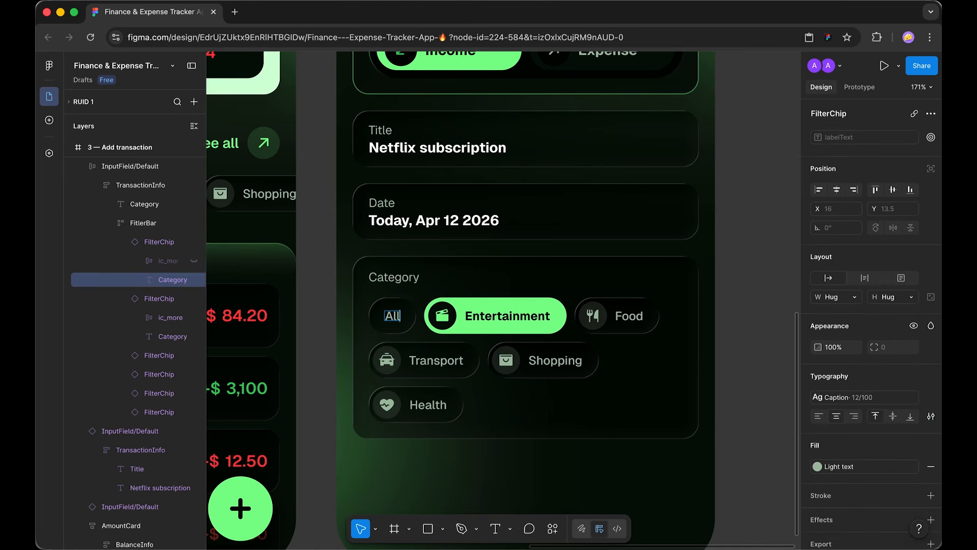
pyautogui.click(789, 251)
pyautogui.scroll(-2, 789, 252)
pyautogui.scroll(-2, 784, 255)
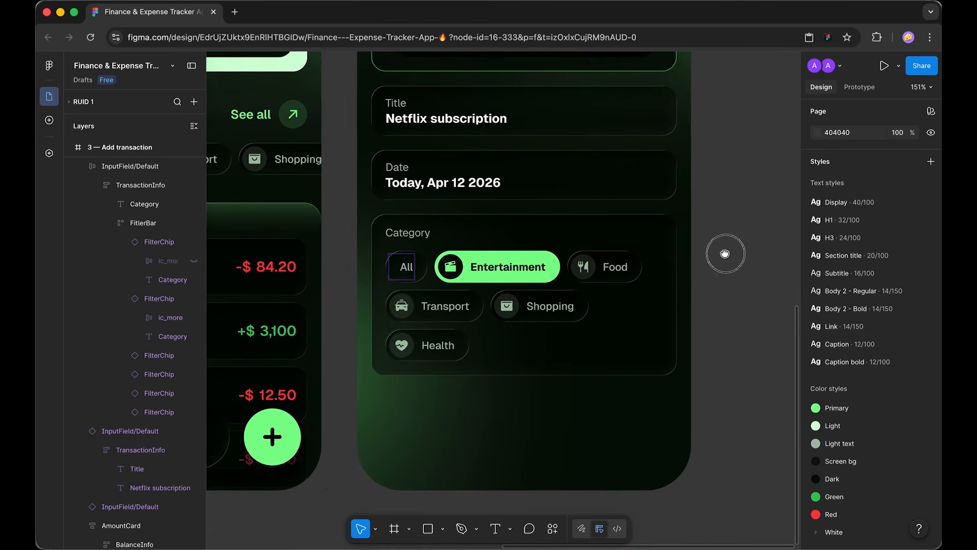
# - Rename the TransactionInfo frame inside the Category field to "MainCategories"
pyautogui.doubleClick(550, 303)
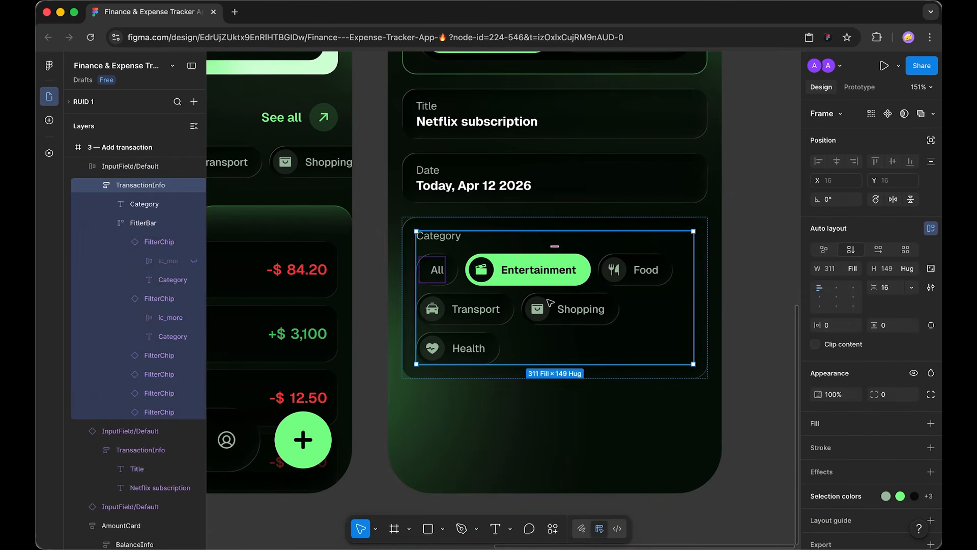
pyautogui.scroll(2, 549, 303)
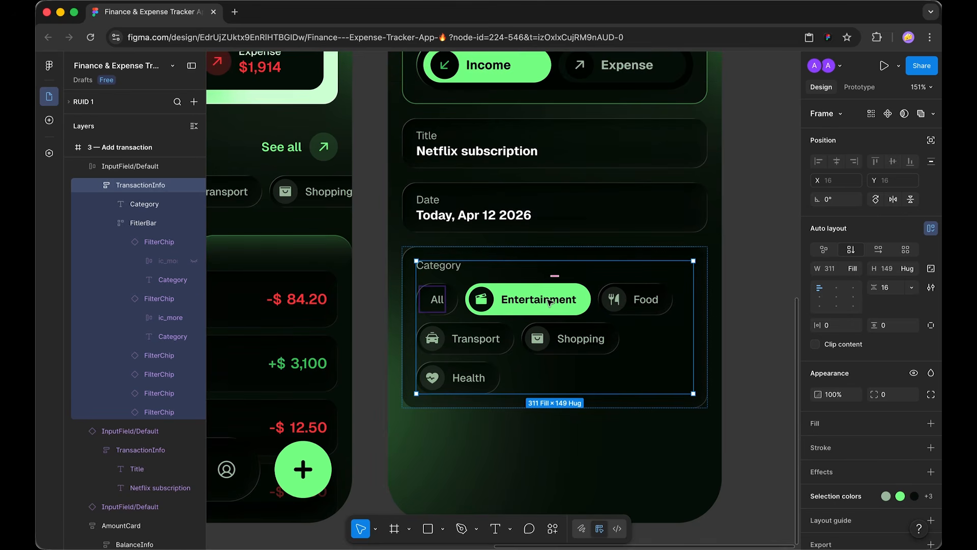
pyautogui.press('super+r')
pyautogui.write('M')
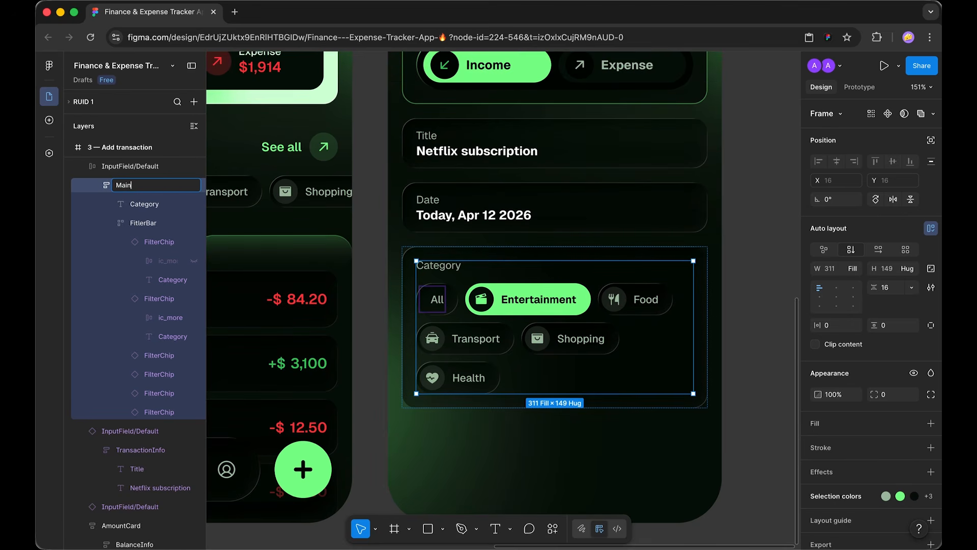
pyautogui.press('Return')
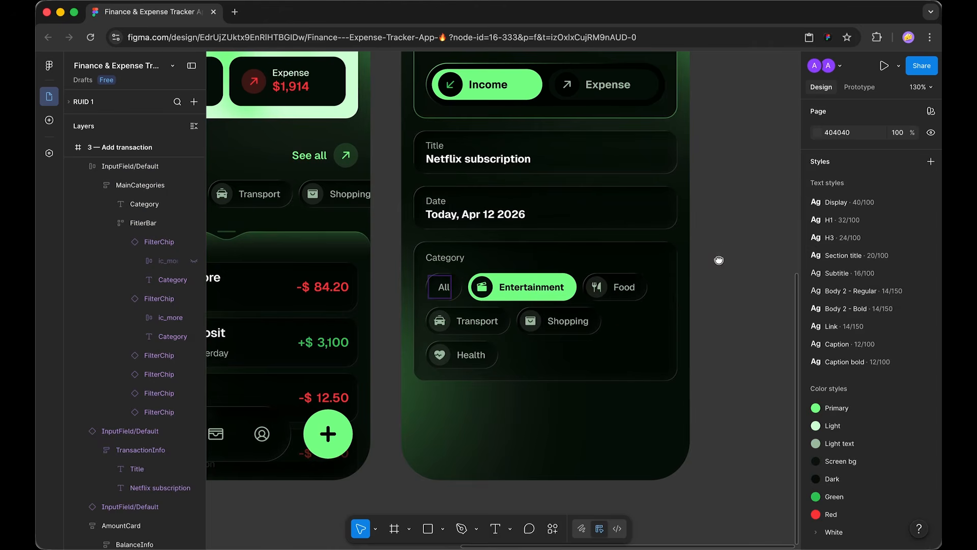
# - Duplicate the Date input field and place the copy below the Category field at Y 699
pyautogui.click(591, 209)
pyautogui.moveTo(580, 341); pyautogui.dragTo(586, 413)
pyautogui.moveTo(580, 413); pyautogui.dragTo(579, 414)
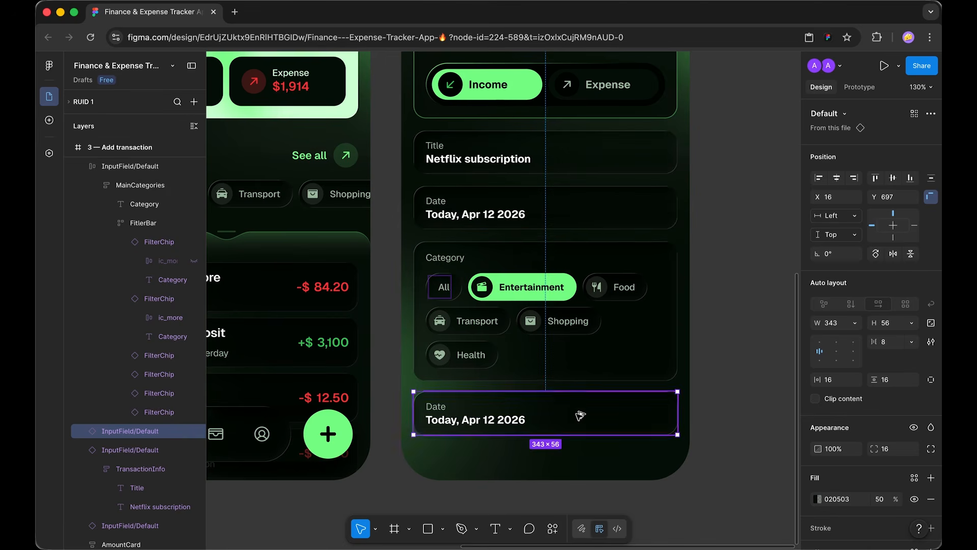
pyautogui.press('Down')
pyautogui.press('Down')
pyautogui.hotkey('shift', '2')
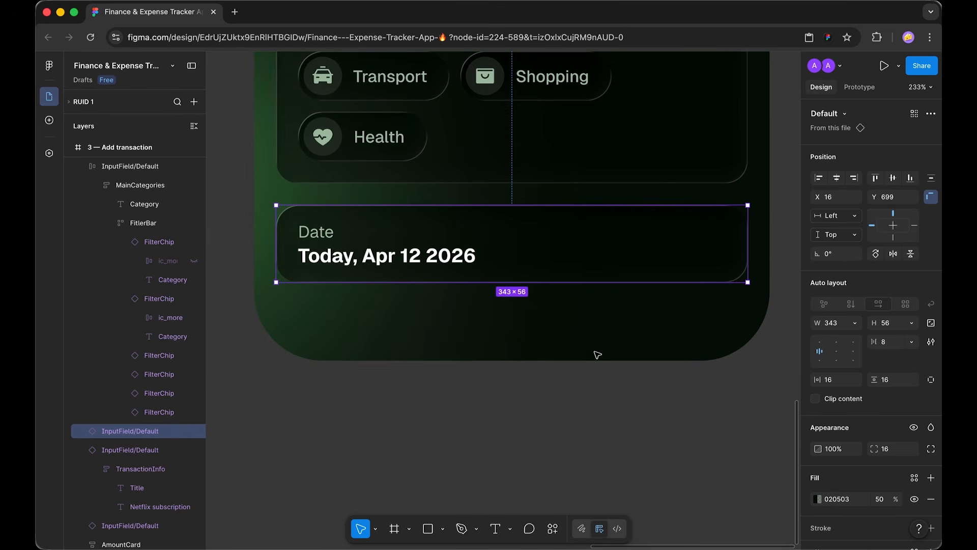
# - Set the copied field's label to "Note (optional)" and its value text to "Add a note..."
pyautogui.doubleClick(315, 232)
pyautogui.write('N')
pyautogui.write('ote ()optional')
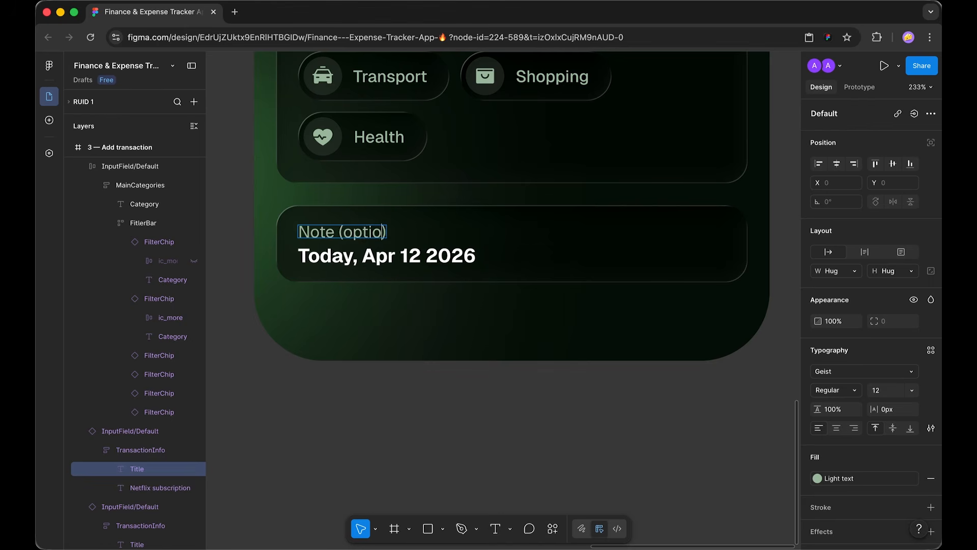
pyautogui.press('Escape')
pyautogui.press('Tab')
pyautogui.press('Return')
pyautogui.write('Add a note...')
pyautogui.press('Escape')
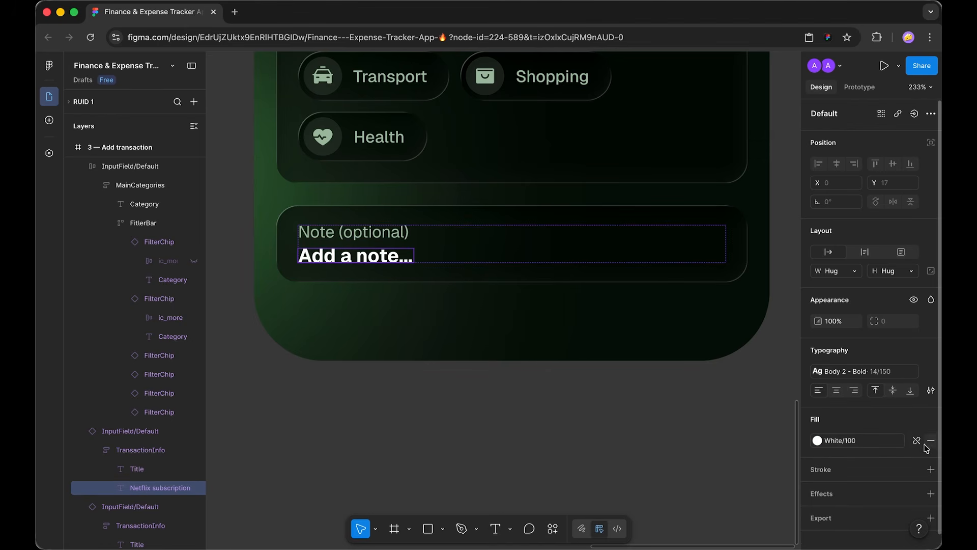
# - Recolour the "Add a note..." text to A3BFA5 at 50% opacity, detached from its colour style
pyautogui.click(888, 443)
pyautogui.click(726, 385)
pyautogui.scroll(-5, 727, 385)
pyautogui.click(916, 441)
pyautogui.click(891, 445)
pyautogui.write('50')
pyautogui.press('Return')
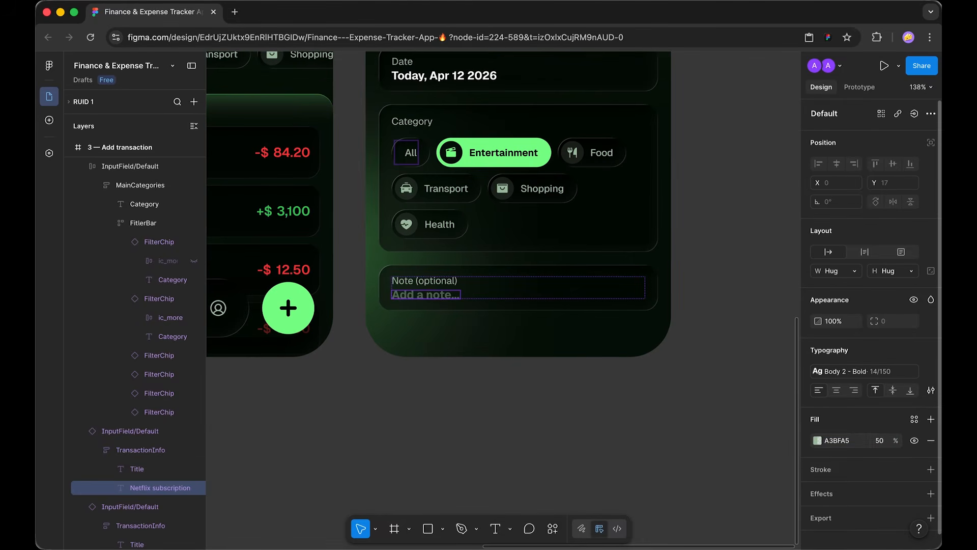
pyautogui.press('Return')
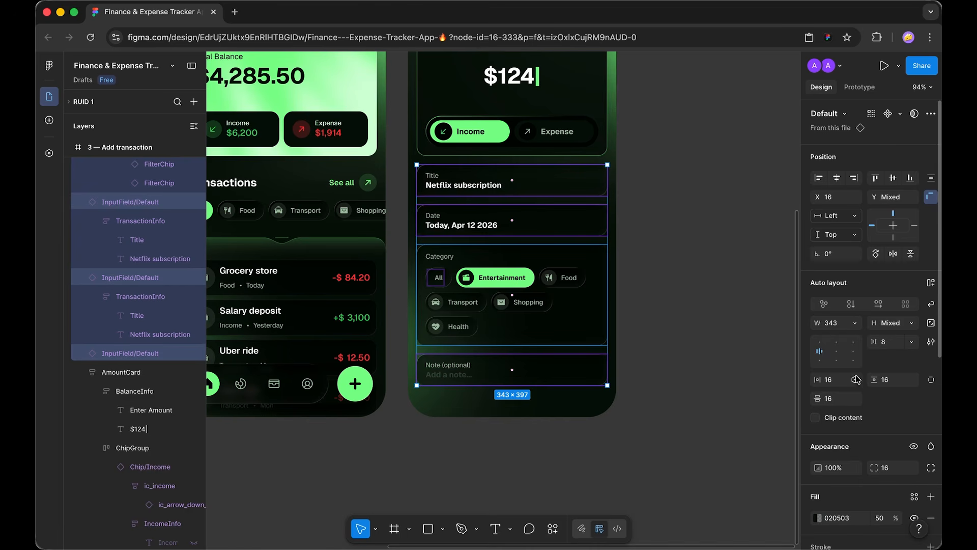
# - Set the vertical spacing between the Title, Date, Category and Note fields to 8
pyautogui.click(835, 402)
pyautogui.write('8')
pyautogui.press('Return')
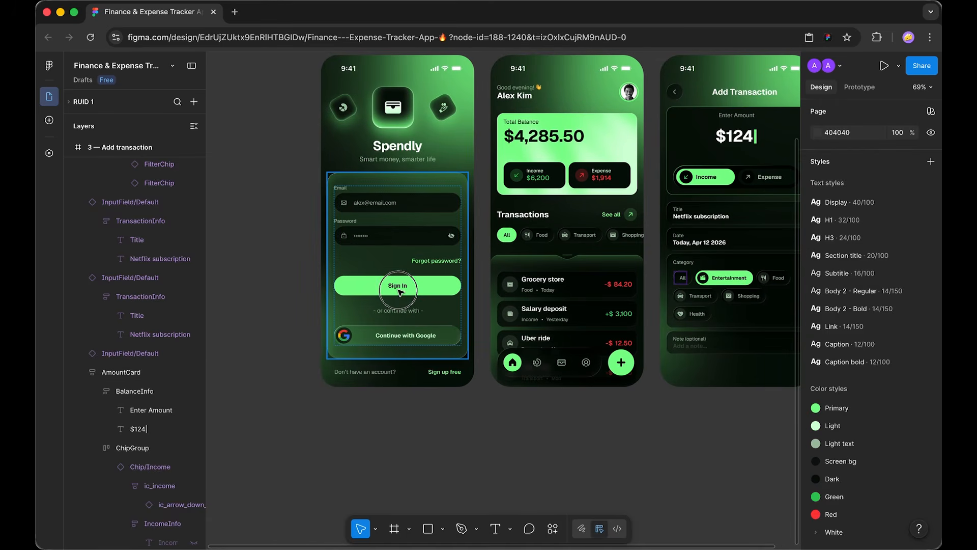
# - Copy the Sign In button from the Login screen into the Add transaction frame
pyautogui.click(399, 290)
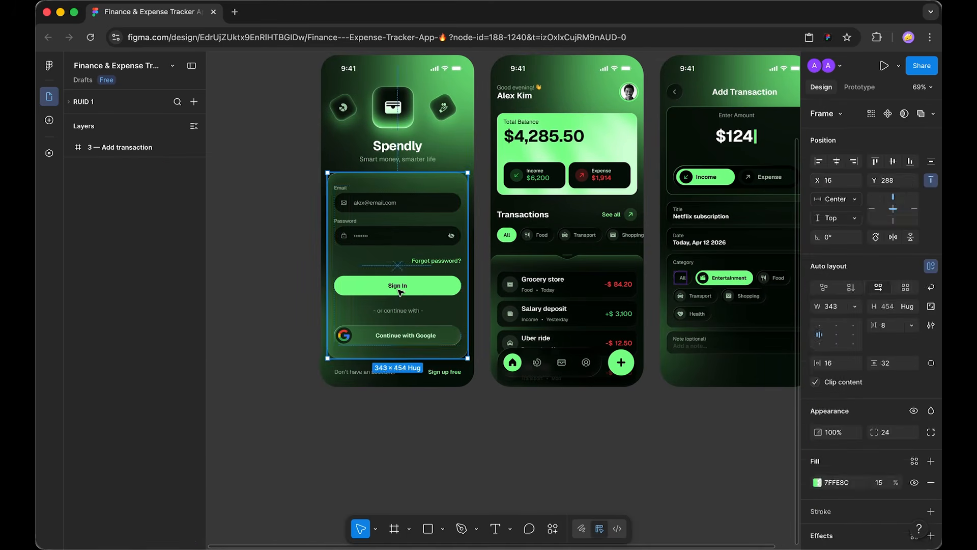
pyautogui.click(400, 288)
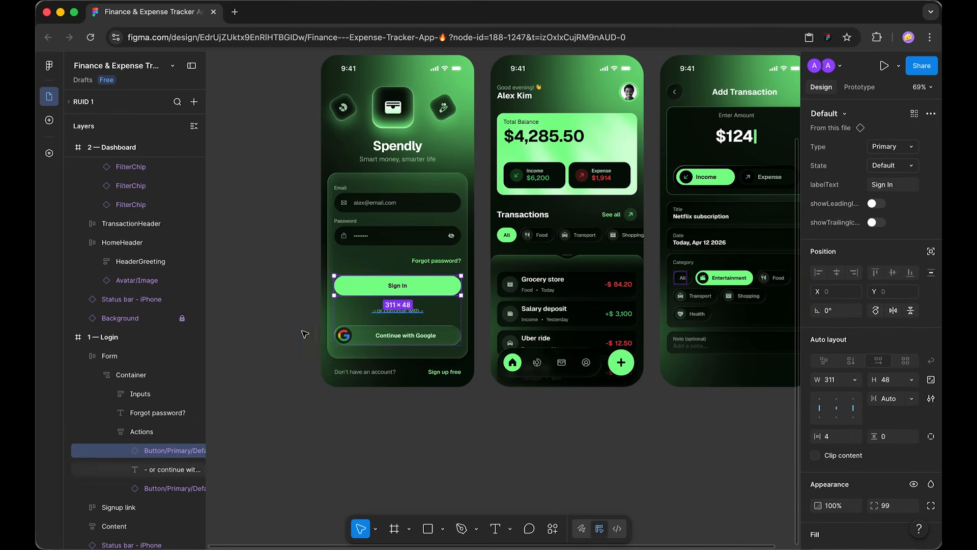
pyautogui.scroll(-3, 293, 334)
pyautogui.click(581, 133)
pyautogui.hotkey('ctrl', 'v')
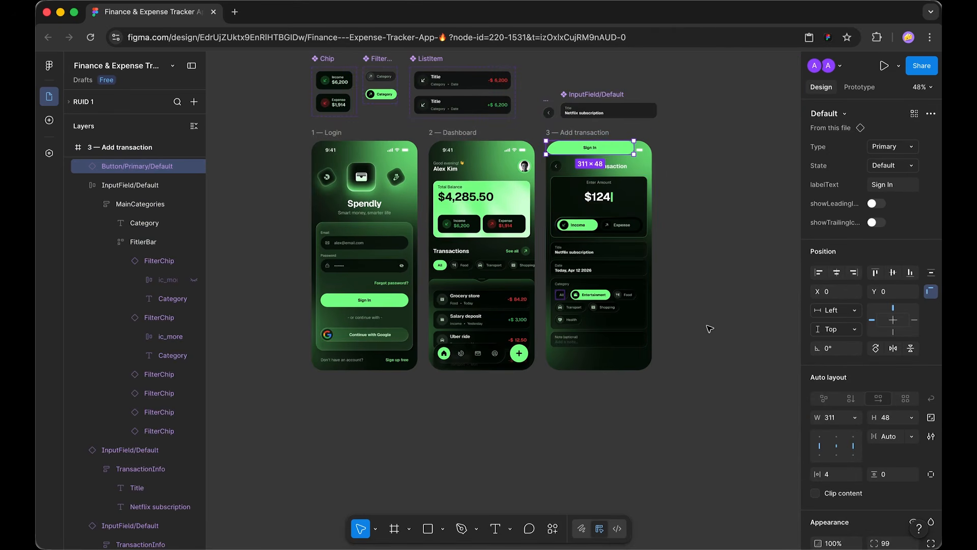
# - Place the copied button near the frame's bottom edge at Y 739, widen it to 343, and label it "Save Transaction"
pyautogui.click(910, 273)
pyautogui.scroll(5, 656, 342)
pyautogui.moveTo(545, 368); pyautogui.dragTo(545, 363)
pyautogui.scroll(4, 569, 372)
pyautogui.moveTo(627, 361); pyautogui.dragTo(638, 361)
pyautogui.moveTo(394, 362); pyautogui.dragTo(382, 365)
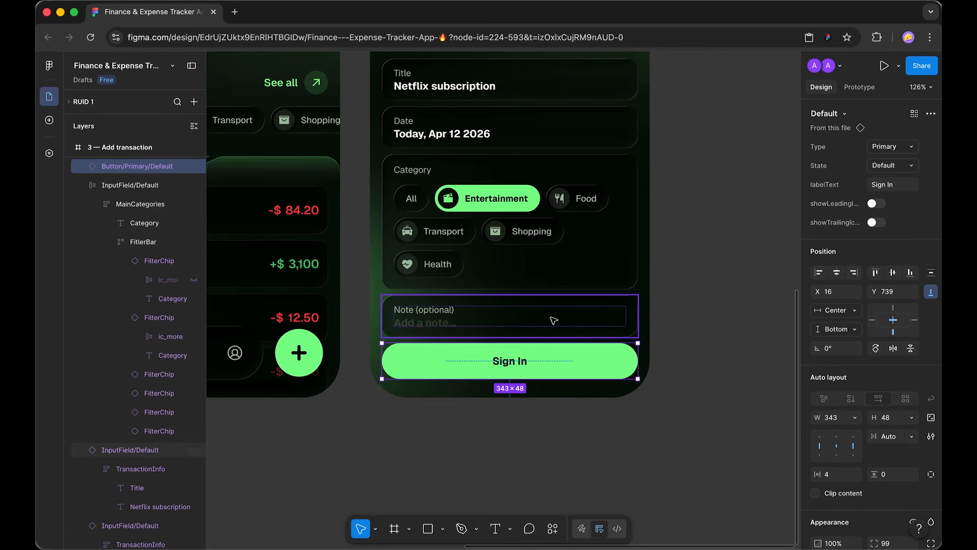
pyautogui.click(899, 187)
pyautogui.write('Save Transac')
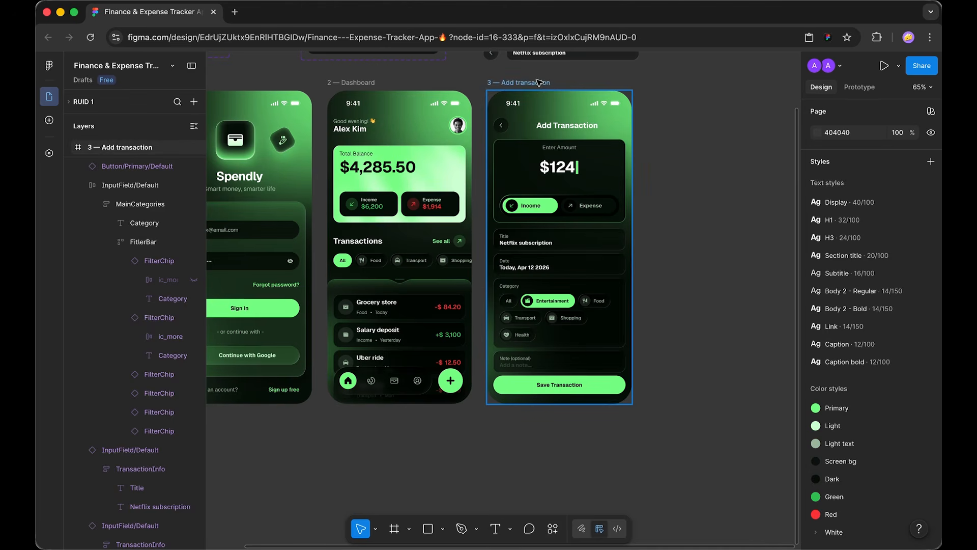
# - Extend the Add transaction frame downward to a height of 878
pyautogui.click(539, 83)
pyautogui.moveTo(578, 405); pyautogui.dragTo(586, 425)
pyautogui.scroll(2, 641, 392)
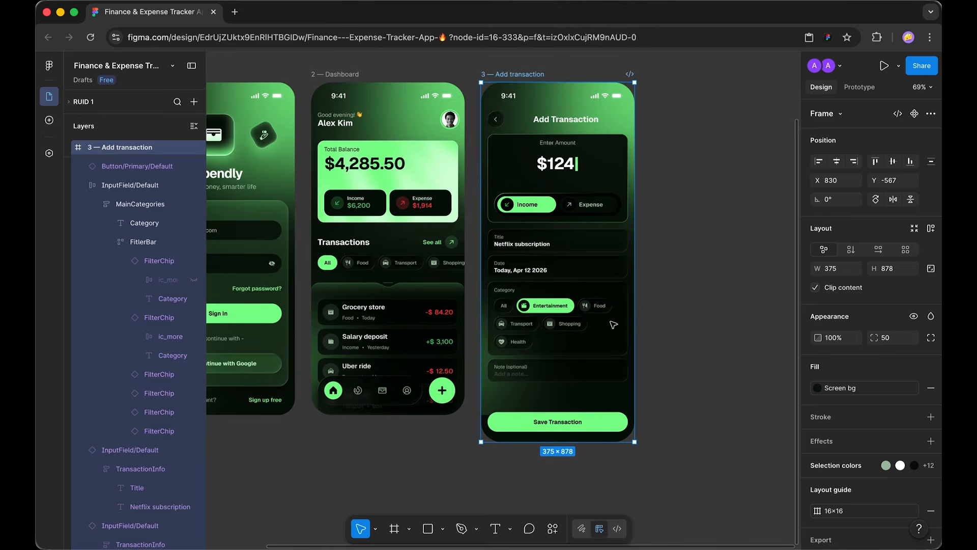
pyautogui.press('Escape')
# - Wrap the amount card, the four input fields and the Save Transaction button in one vertical auto layout frame
pyautogui.click(560, 183)
pyautogui.keyDown('shift'); pyautogui.click(559, 251); pyautogui.keyUp('shift')
pyautogui.keyDown('shift'); pyautogui.click(563, 274); pyautogui.keyUp('shift')
pyautogui.keyDown('shift'); pyautogui.click(575, 307); pyautogui.keyUp('shift')
pyautogui.keyDown('shift'); pyautogui.click(563, 374); pyautogui.keyUp('shift')
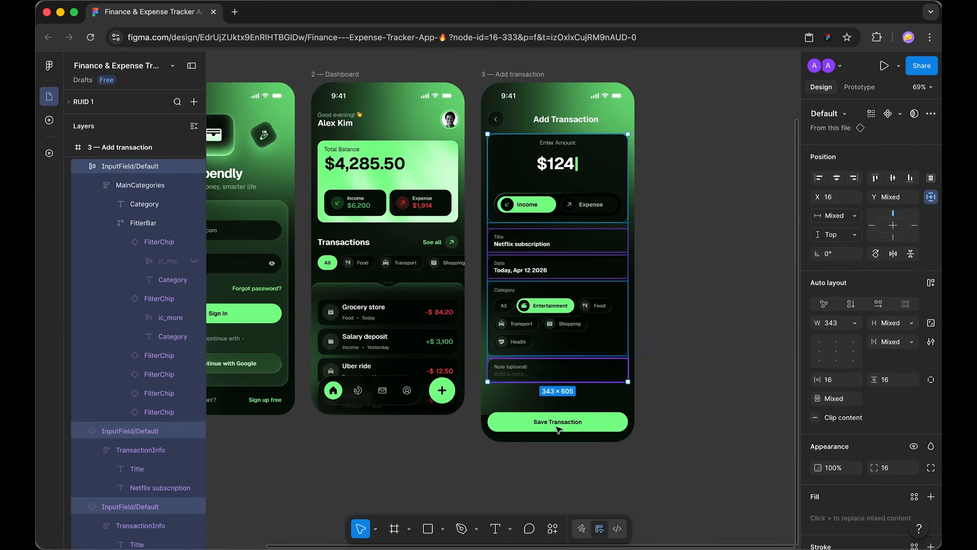
pyautogui.hotkey('shift', 'a')
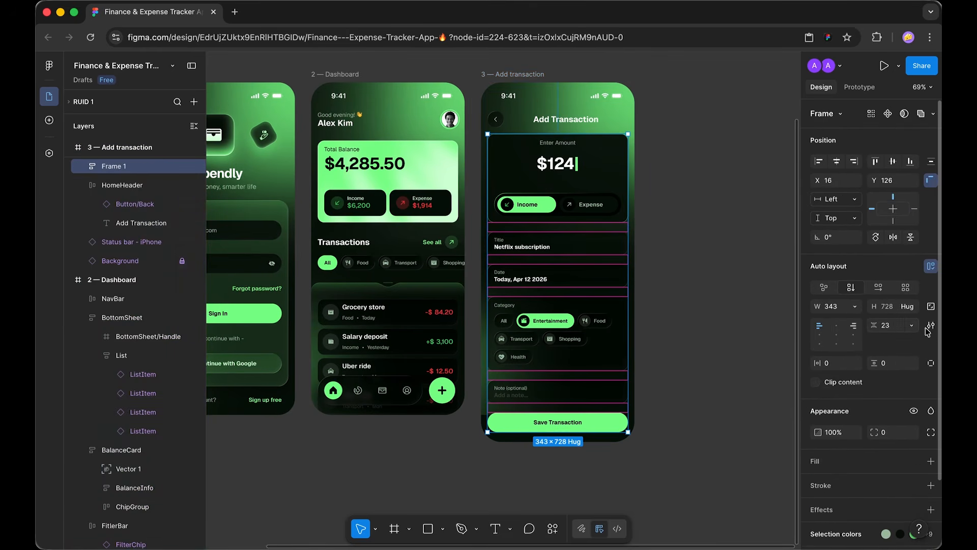
# - Set the new auto layout frame's vertical gap to 16
pyautogui.click(885, 325)
pyautogui.write('16')
pyautogui.press('Return')
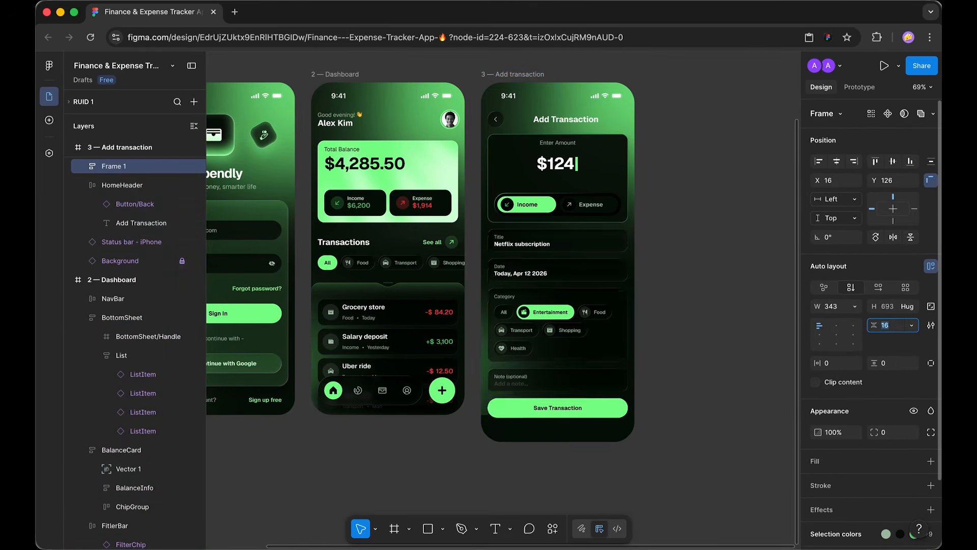
pyautogui.write('8')
pyautogui.press('Return')
pyautogui.write('16')
pyautogui.press('Return')
pyautogui.press('Escape')
pyautogui.press('Escape')
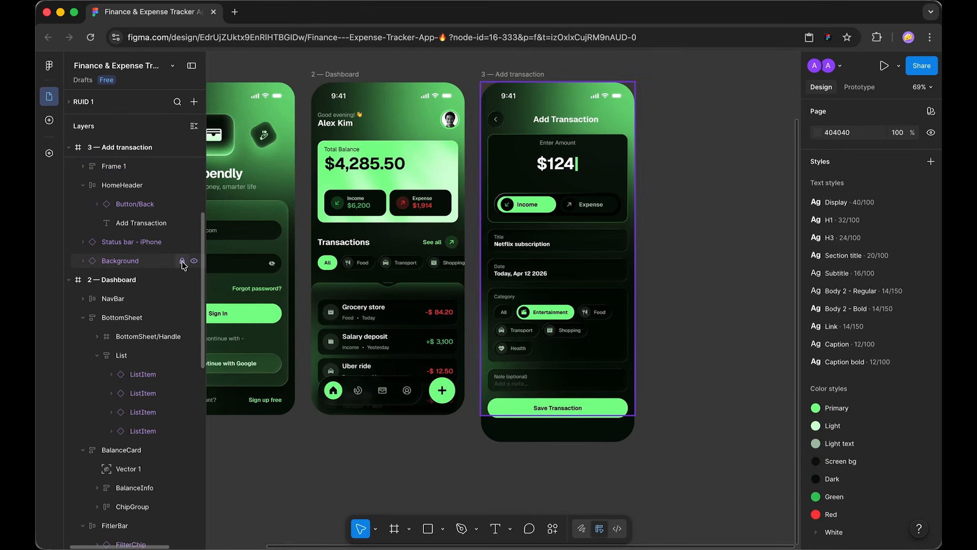
# - Unlock the Background layer of the Add transaction frame and stretch it down to the frame's bottom edge
pyautogui.click(82, 261)
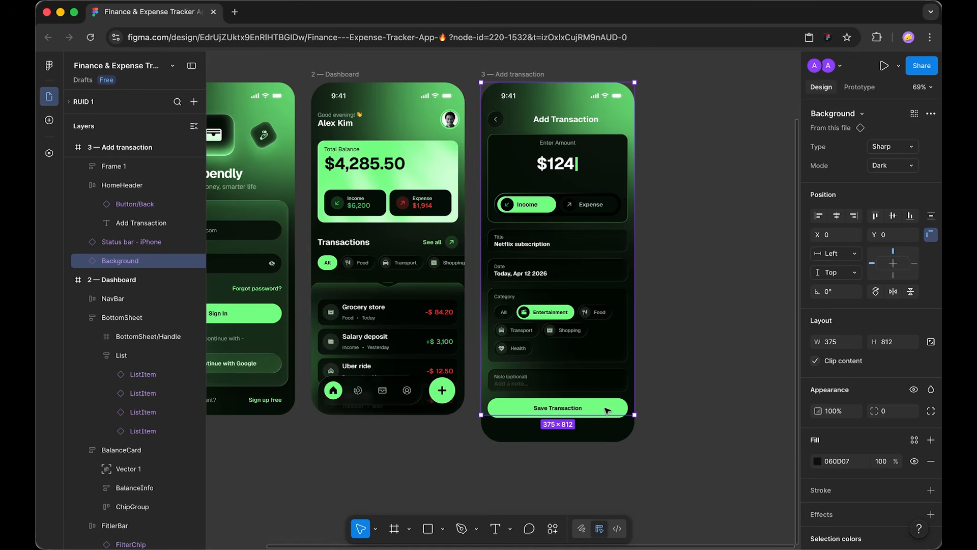
pyautogui.moveTo(596, 415); pyautogui.dragTo(598, 438)
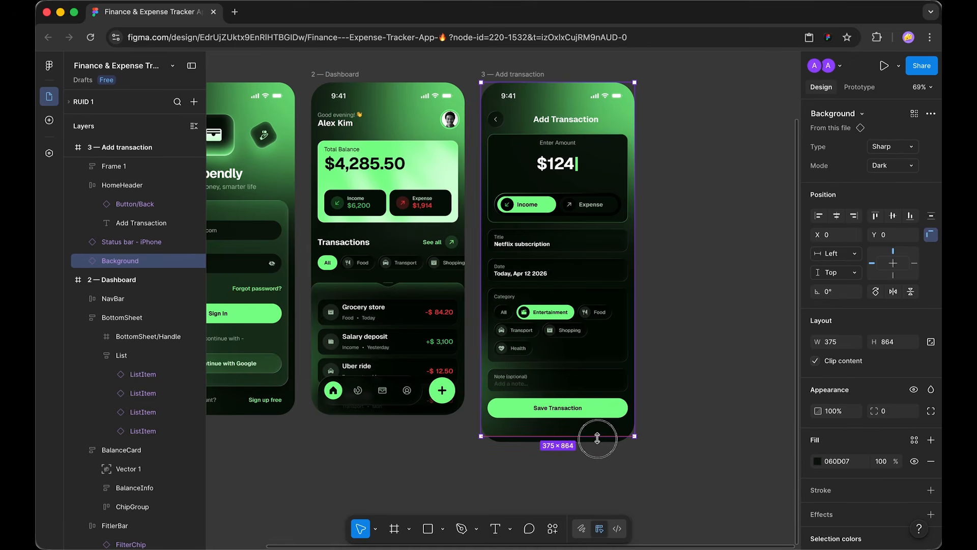
pyautogui.click(721, 336)
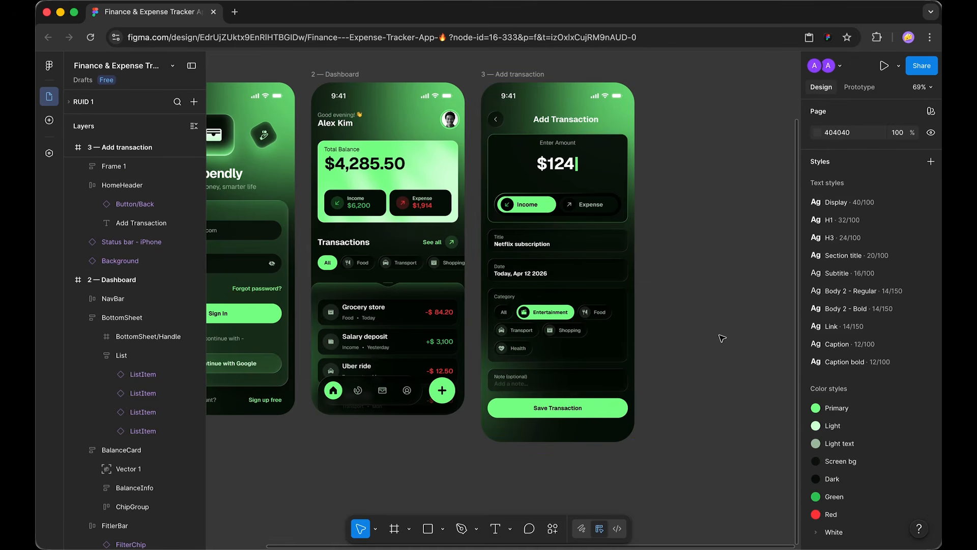
# - Rename the auto layout frame holding the card, fields and button to "Content"
pyautogui.click(558, 152)
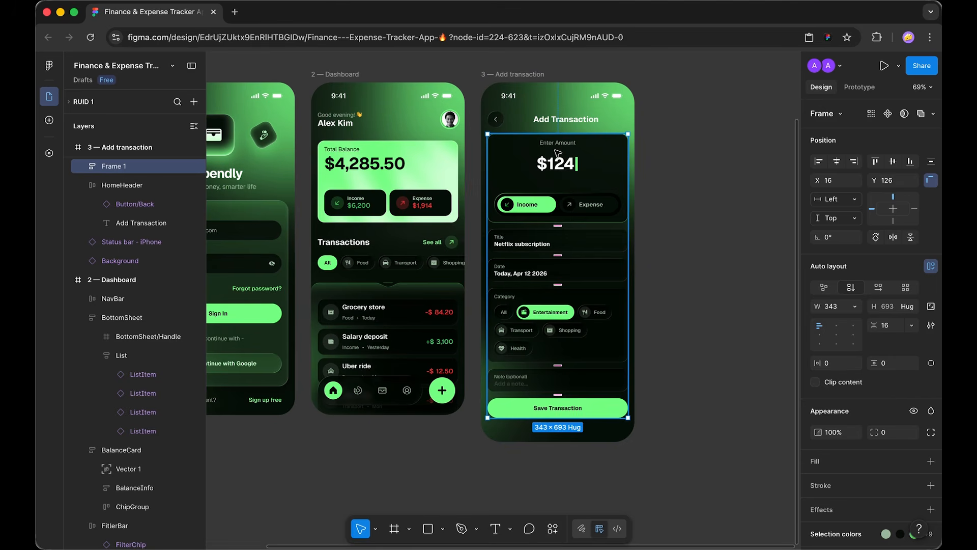
pyautogui.press('super+r')
pyautogui.write('Cont')
pyautogui.press('Return')
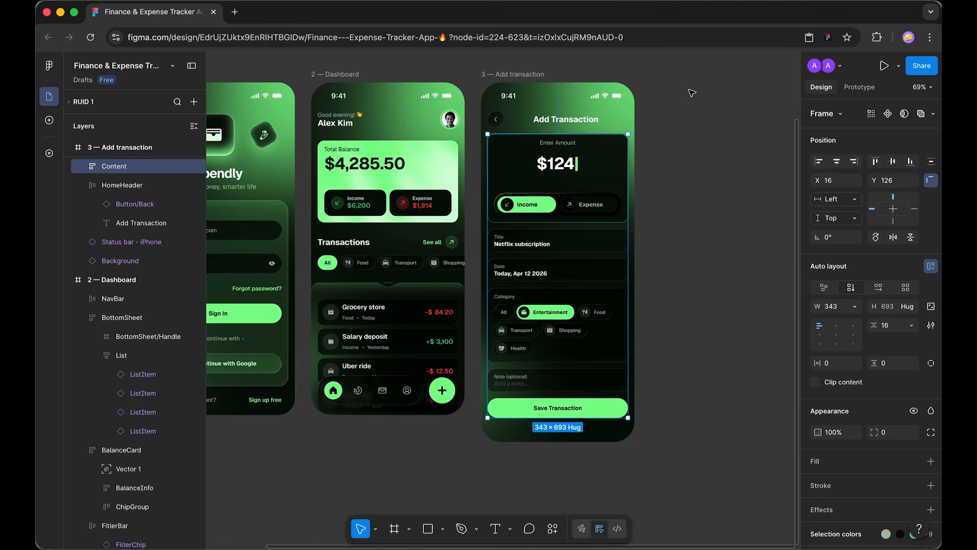
# - Wrap the HomeHeader and Content frames together in an auto layout frame
pyautogui.keyDown('shift'); pyautogui.click(562, 125); pyautogui.keyUp('shift')
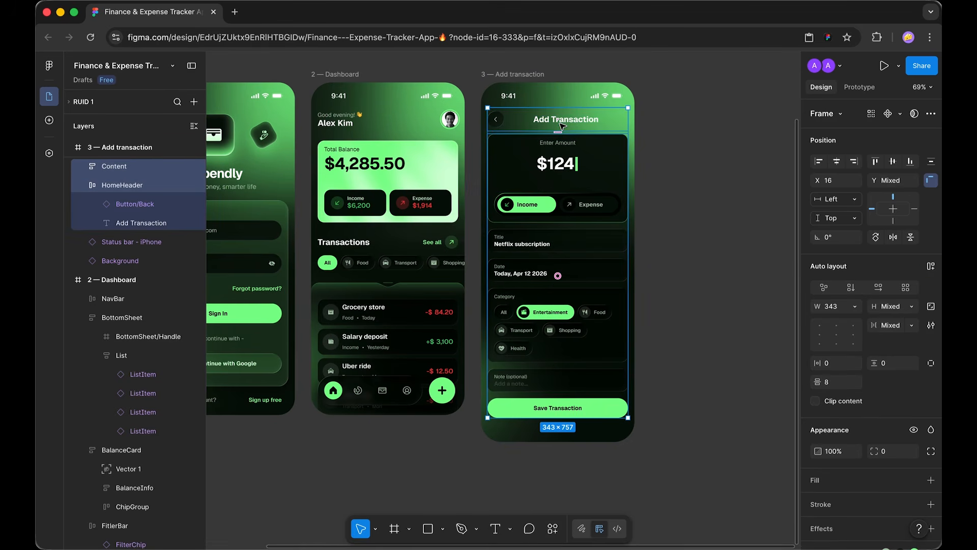
pyautogui.hotkey('shift', 'a')
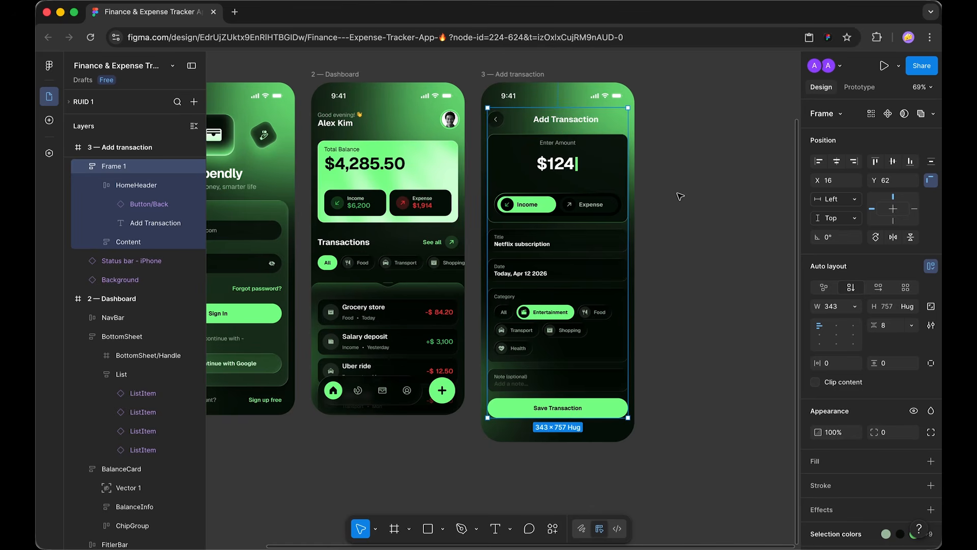
# - Rename the frame wrapping HomeHeader and Content to "Overlay" and set its horizontal padding to 16
pyautogui.press('super+r')
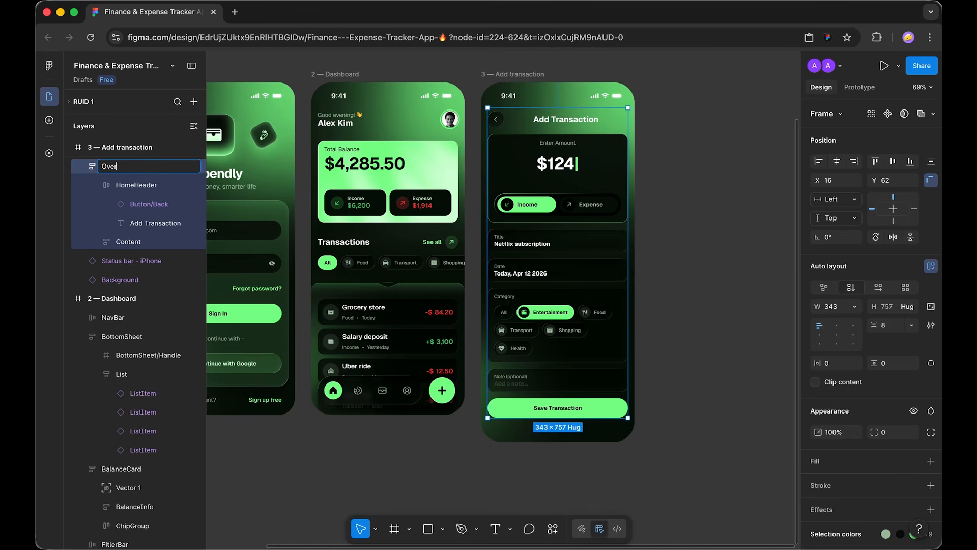
pyautogui.press('Return')
pyautogui.click(829, 363)
pyautogui.write('16')
pyautogui.press('Return')
pyautogui.press('Escape')
# - Stretch the Overlay frame to the full 375 screen width and set its vertical padding to 16
pyautogui.moveTo(627, 258); pyautogui.dragTo(635, 259)
pyautogui.moveTo(488, 269); pyautogui.dragTo(481, 269)
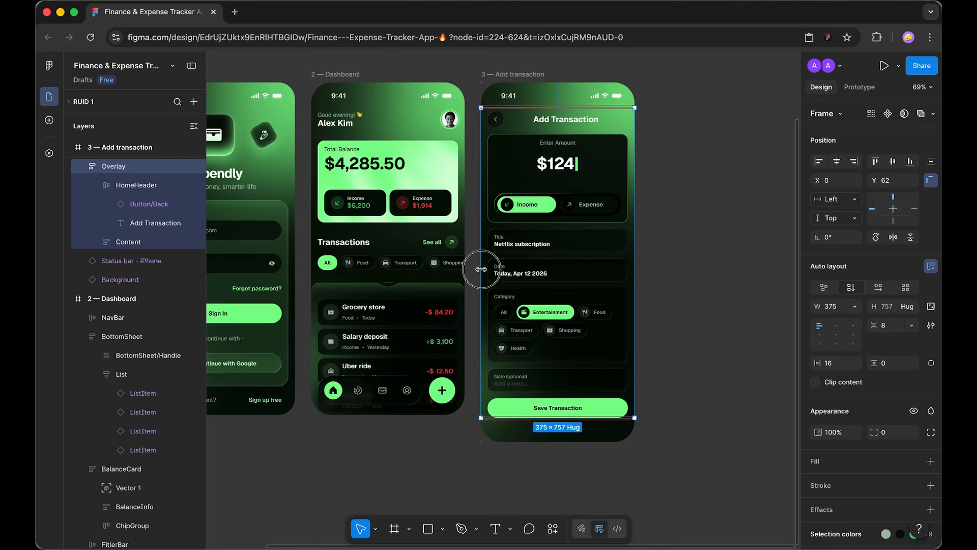
pyautogui.click(883, 363)
pyautogui.write('16')
pyautogui.press('Return')
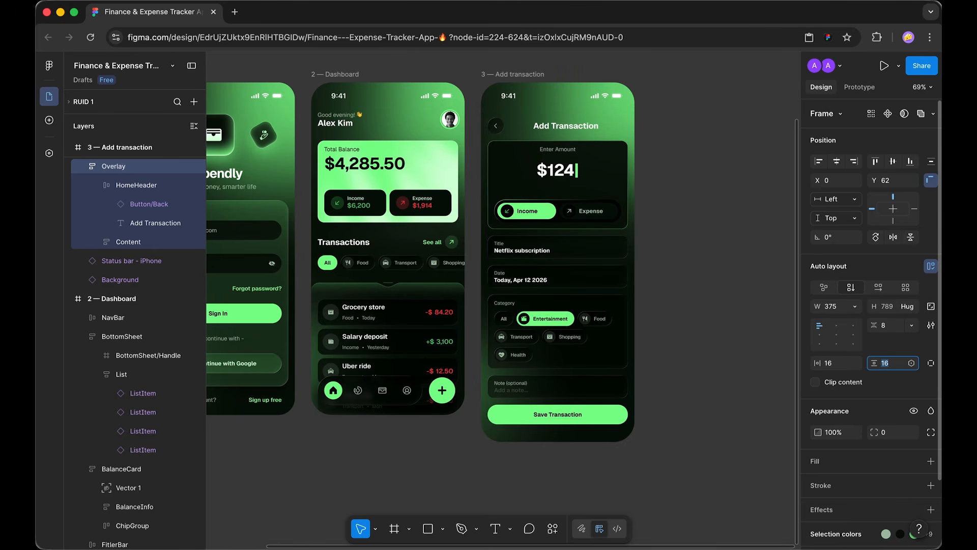
pyautogui.press('Escape')
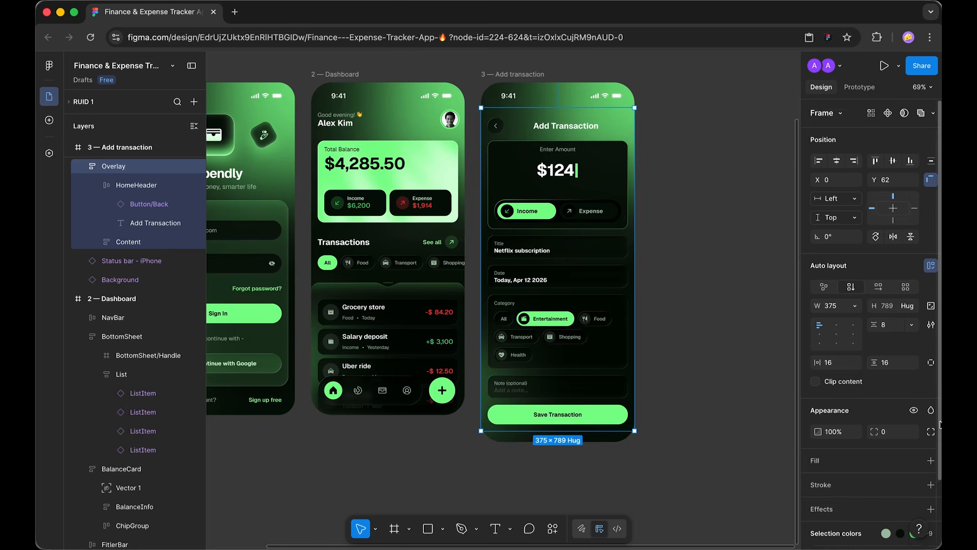
# - Set the Overlay frame's corner radius to 24
pyautogui.scroll(-3, 916, 389)
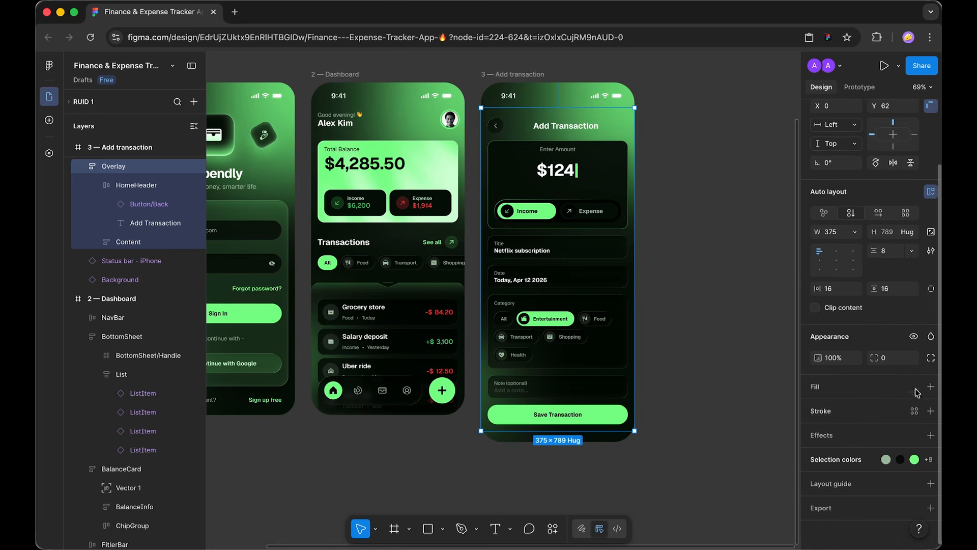
pyautogui.click(883, 357)
pyautogui.write('8')
pyautogui.press('Return')
pyautogui.press('Escape')
# - Fill the Overlay frame with the Dark color style, detach the style and set the fill opacity to 75%
pyautogui.click(912, 388)
pyautogui.click(769, 388)
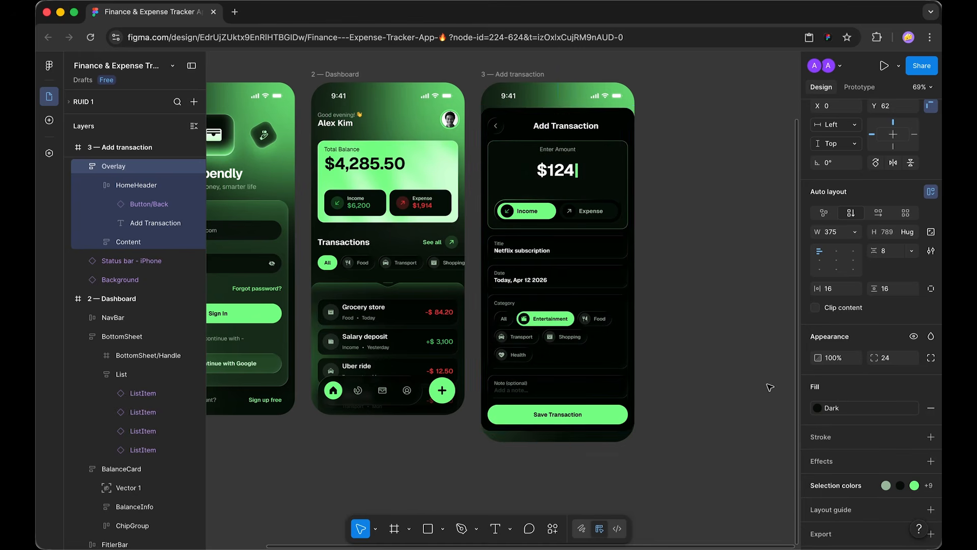
pyautogui.click(914, 409)
pyautogui.click(880, 408)
pyautogui.write('75')
pyautogui.press('Return')
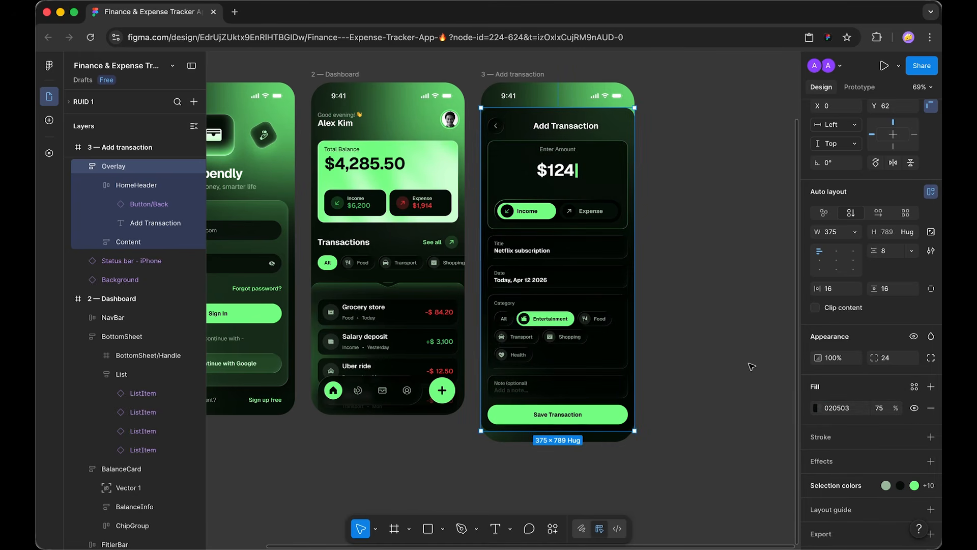
# - Set only the Overlay frame's bottom padding to 32 and align the frame to the bottom of the Add transaction screen
pyautogui.click(931, 288)
pyautogui.click(900, 308)
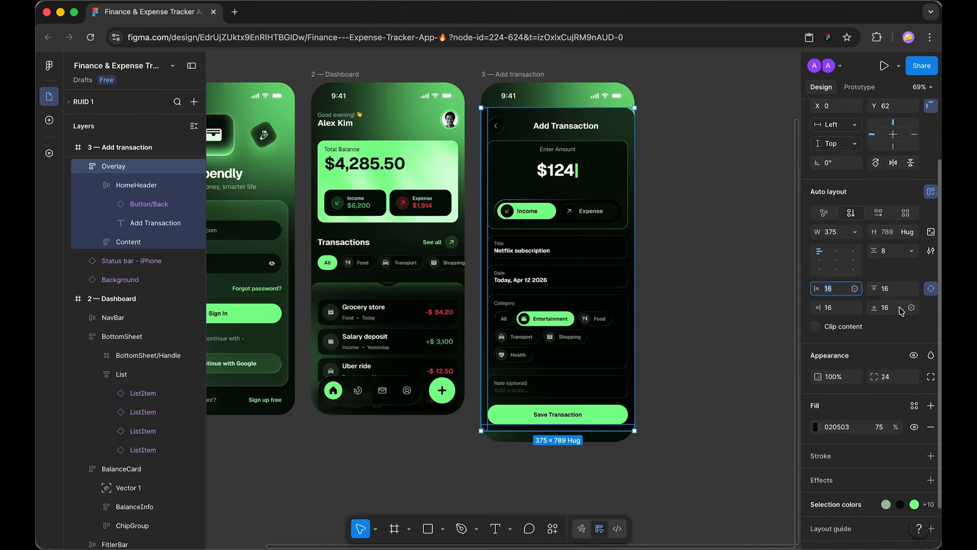
pyautogui.write('32')
pyautogui.press('Return')
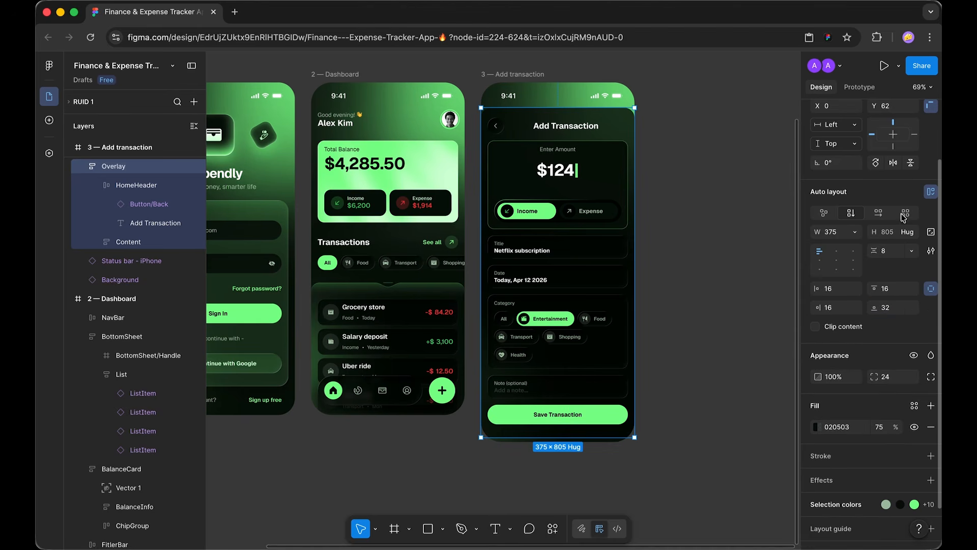
pyautogui.scroll(3, 905, 158)
pyautogui.click(905, 159)
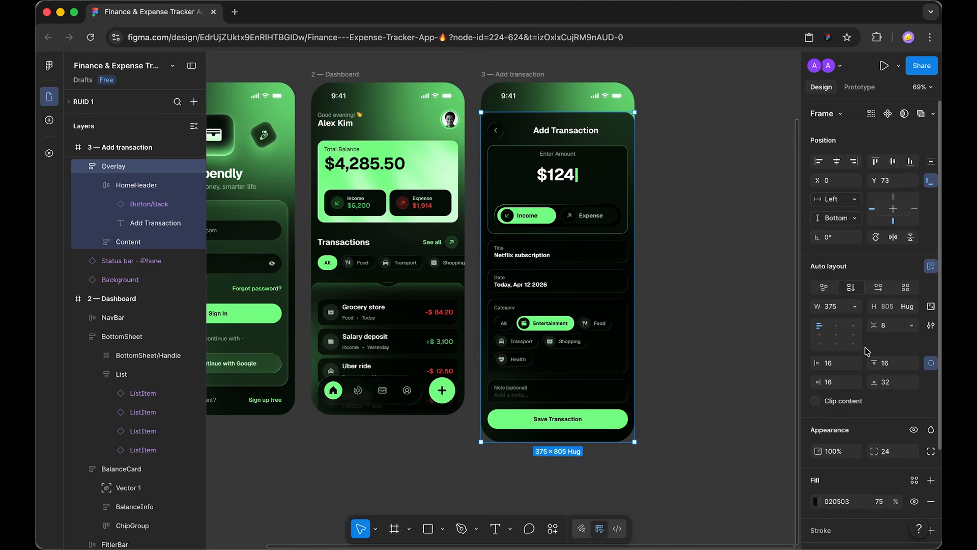
# - Increase the Overlay frame's bottom padding to 48
pyautogui.click(894, 382)
pyautogui.write('40')
pyautogui.press('Return')
pyautogui.write('48')
pyautogui.press('Return')
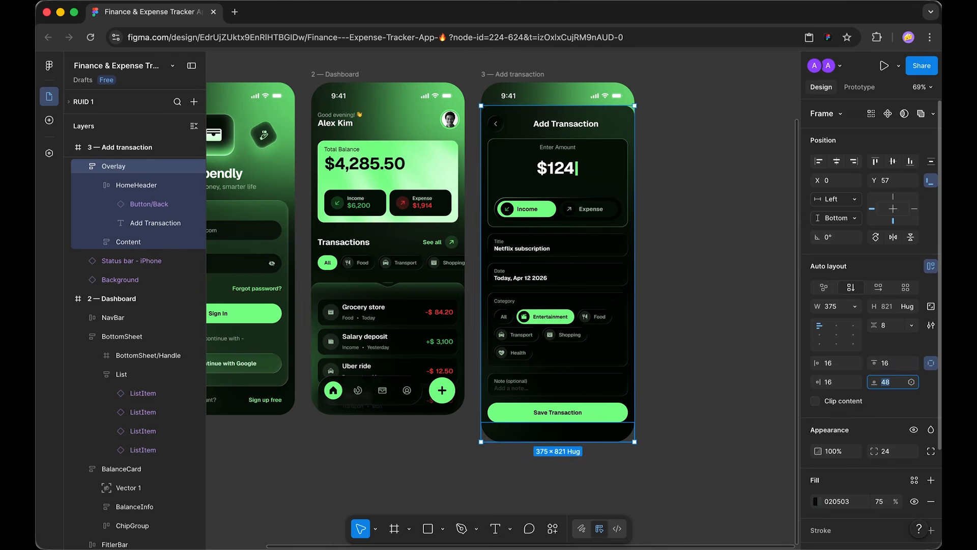
pyautogui.click(723, 236)
# - Compare the Add transaction screen with the Login and Dashboard screens and inspect the Overlay frame's fill opacity
pyautogui.hotkey('shift', '2')
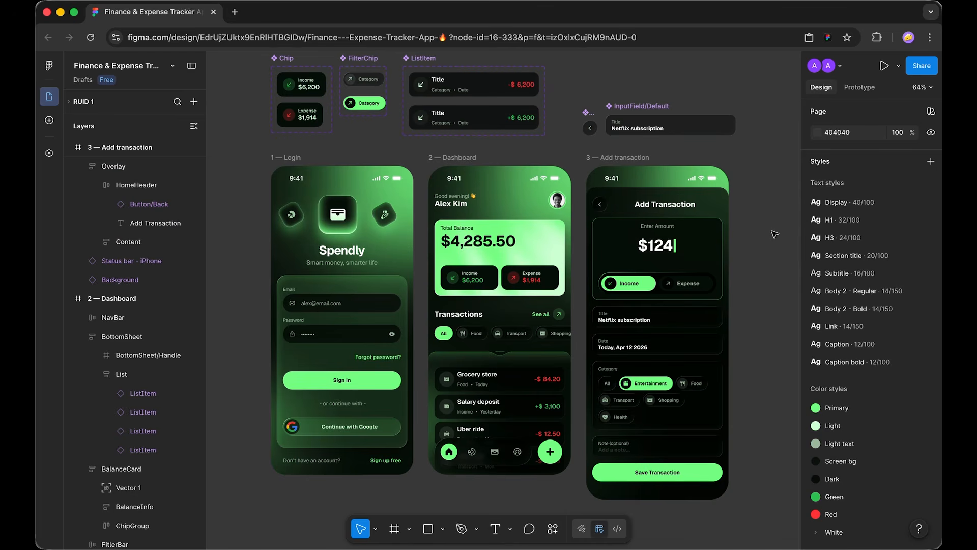
pyautogui.click(471, 158)
pyautogui.click(717, 207)
pyautogui.scroll(-3, 911, 300)
pyautogui.click(885, 426)
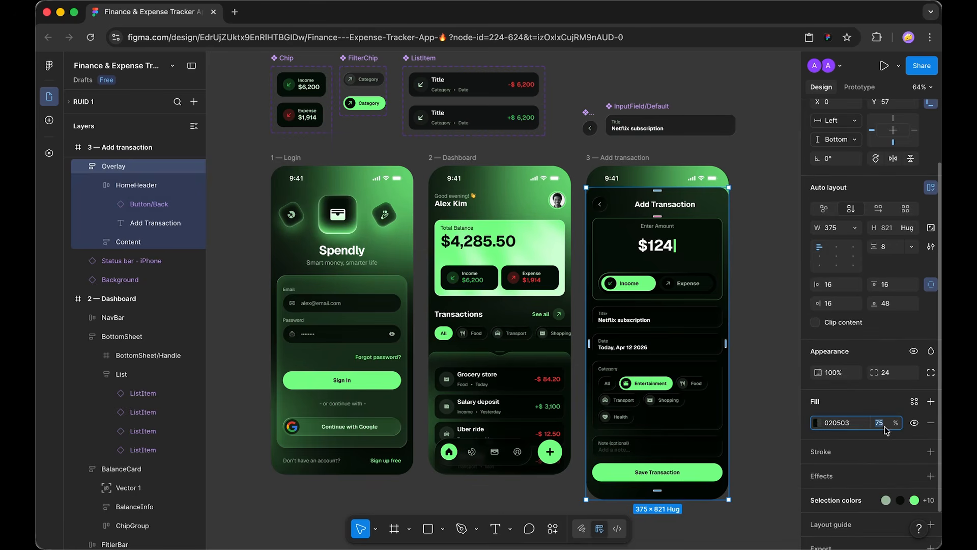
pyautogui.click(753, 293)
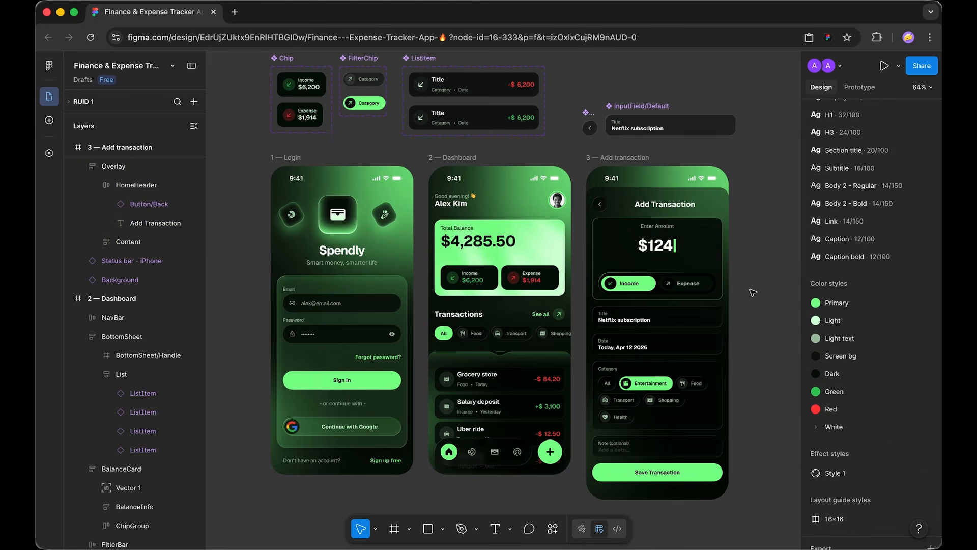